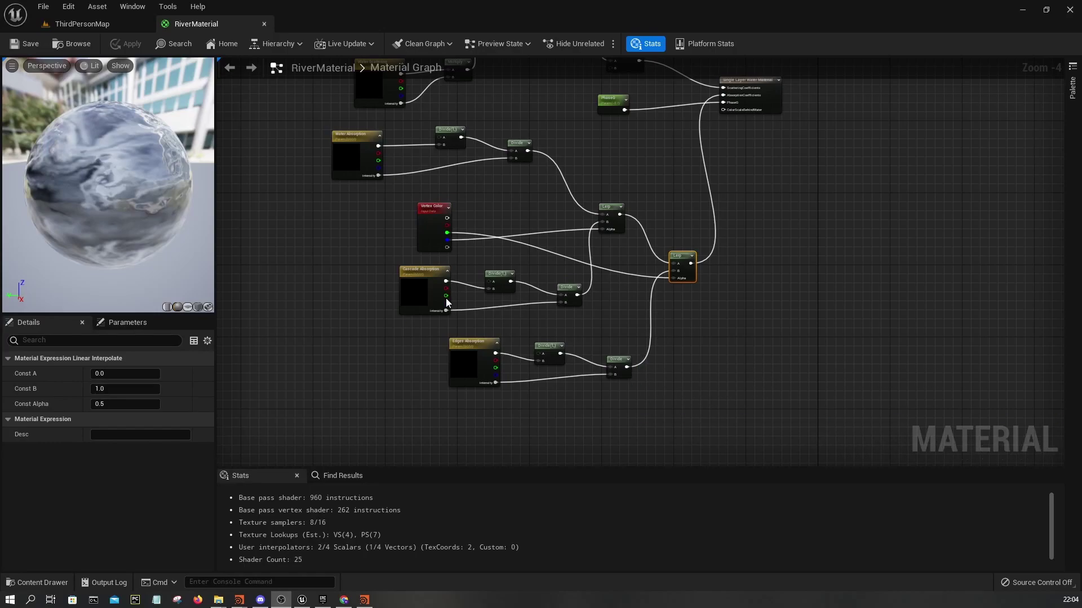
- Examine how the Vertex Color channels drive the Lerp nodes that blend the absorption branches of RiverMaterial
right_drag(480, 312, 384, 333)
scroll(492, 309, up, 2)
scroll(490, 306, down, 1)
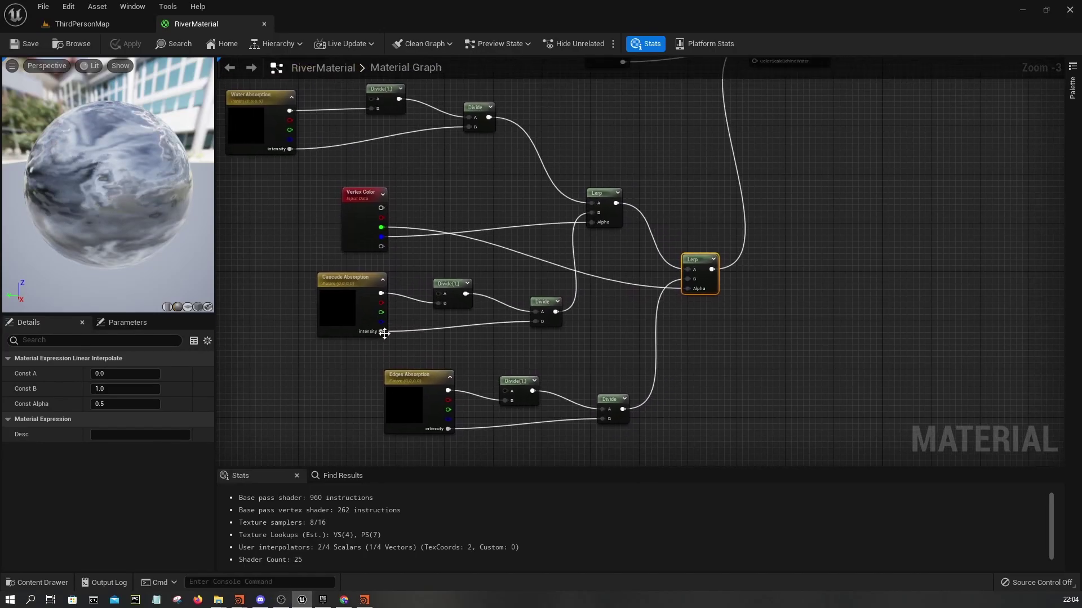
click(354, 319)
drag(371, 279, 330, 330)
click(358, 230)
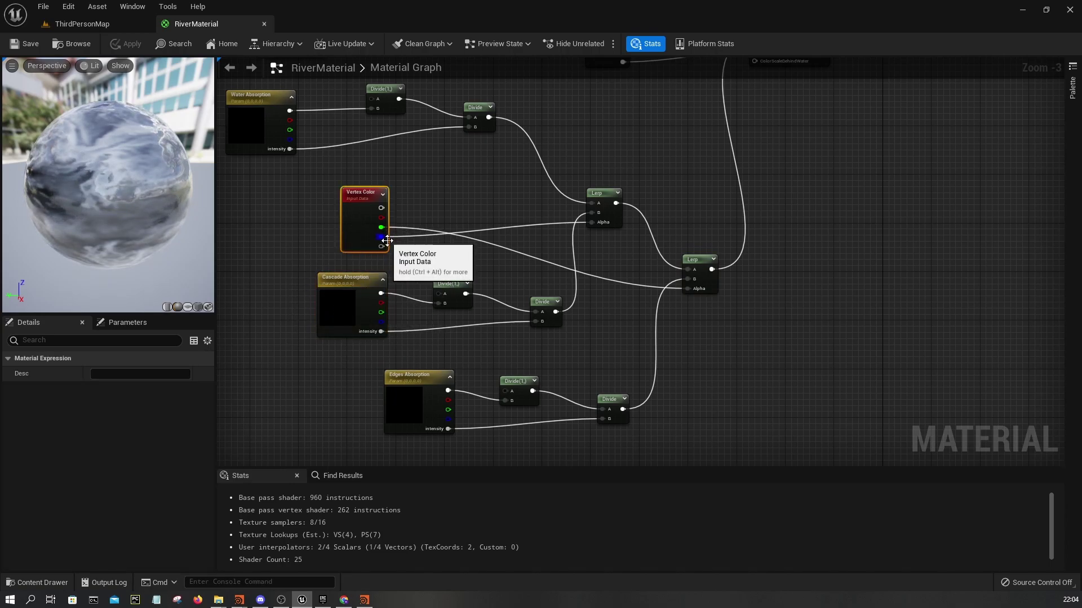
right_drag(519, 247, 456, 265)
click(544, 211)
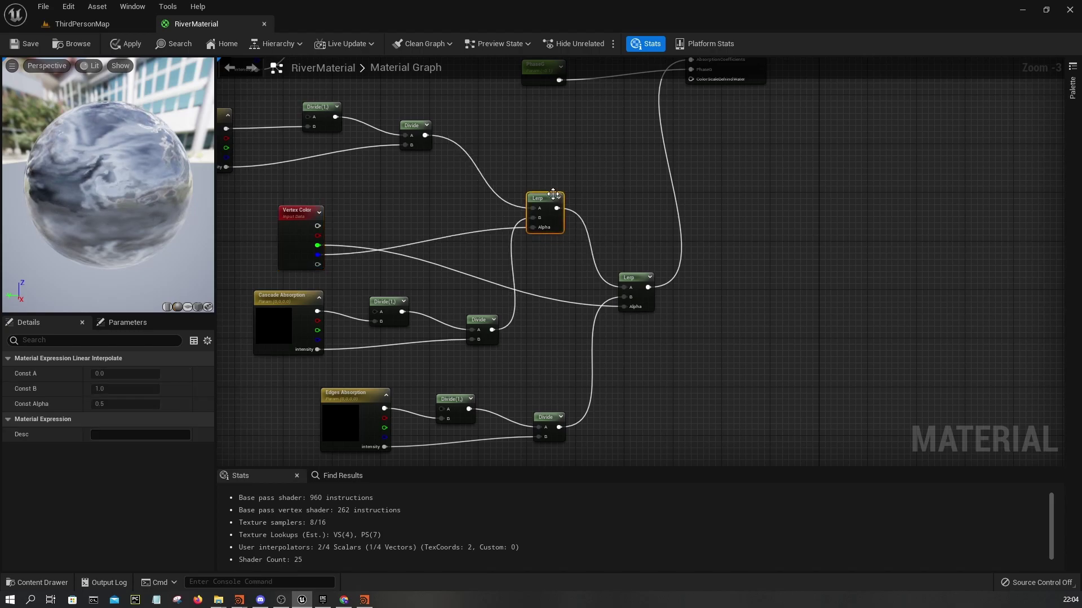
right_drag(552, 194, 650, 150)
- Examine the Cascade Absorption and Edges Absorption branches and how their Divide nodes feed the two Lerp nodes
drag(433, 288, 330, 400)
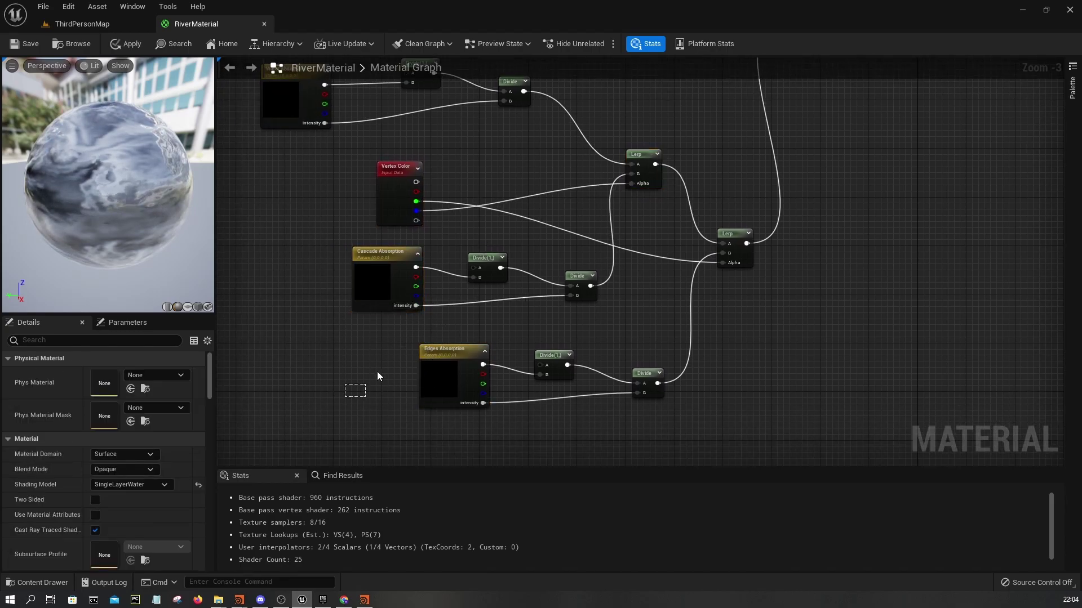
drag(388, 357, 467, 297)
click(467, 296)
scroll(468, 296, down, 2)
right_drag(486, 280, 459, 295)
scroll(445, 295, up, 3)
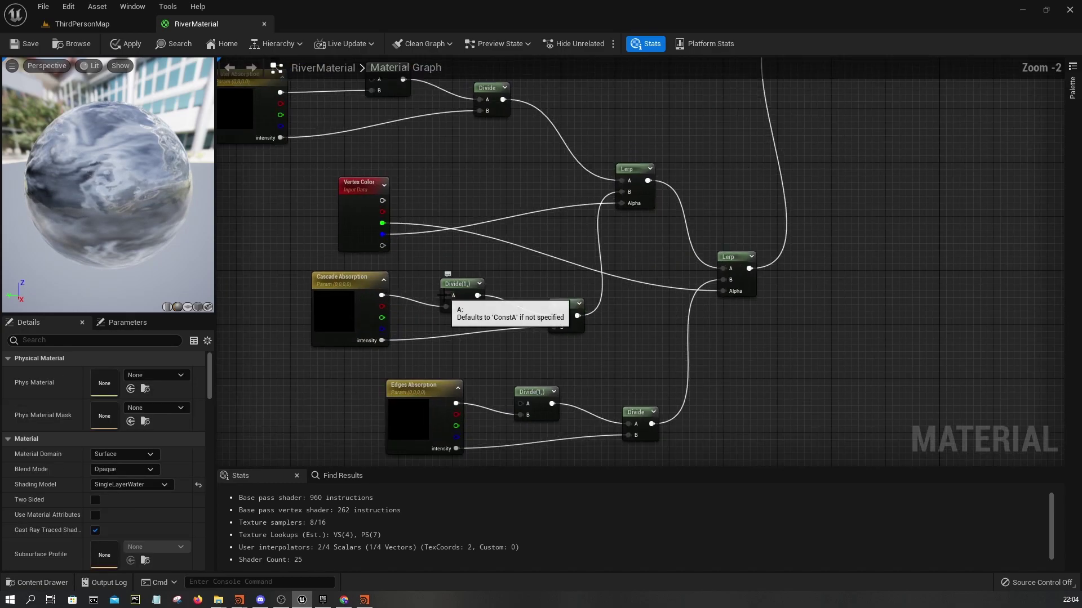
click(355, 317)
drag(379, 270, 379, 270)
right_drag(449, 322, 446, 259)
drag(347, 409, 358, 399)
right_drag(696, 312, 622, 363)
click(622, 363)
scroll(594, 349, down, 2)
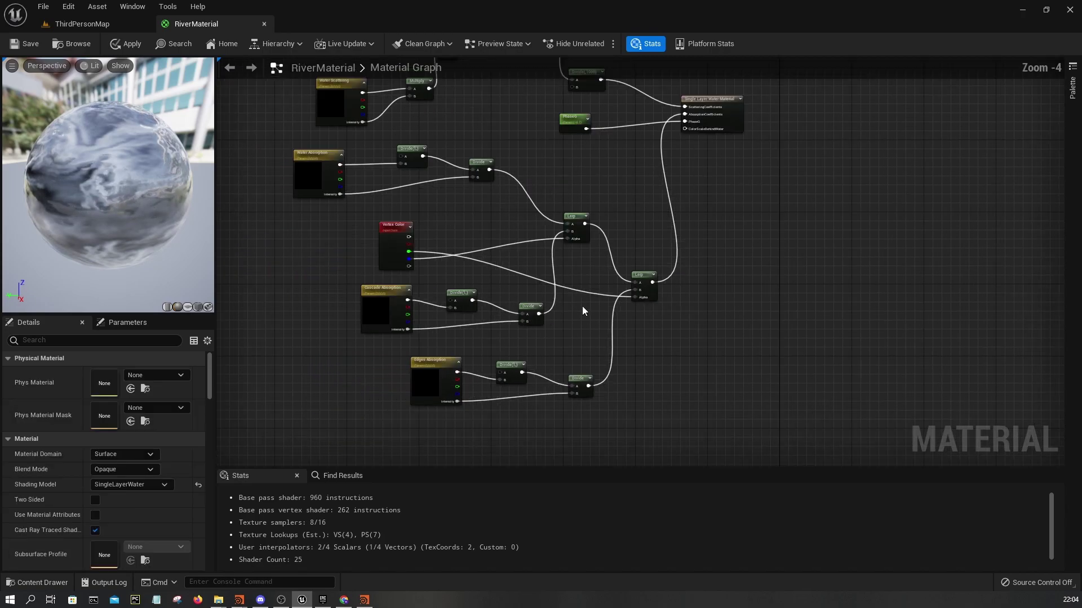
scroll(549, 269, up, 1)
scroll(540, 227, down, 1)
- Move both absorption Lerp nodes slightly upward in the graph and clear the selection
drag(285, 134, 573, 200)
drag(568, 206, 568, 180)
click(614, 221)
drag(650, 267, 649, 240)
click(478, 123)
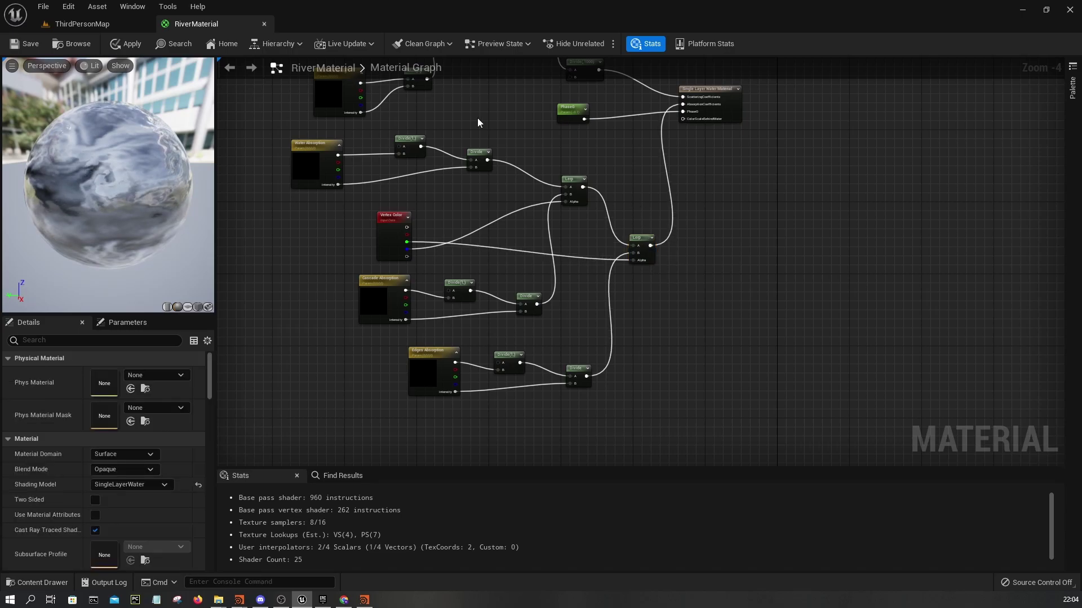
- Open RiverMaterial_Inst from the ThirdPersonMap level and float its editor beside the river view
click(134, 26)
double_click(433, 465)
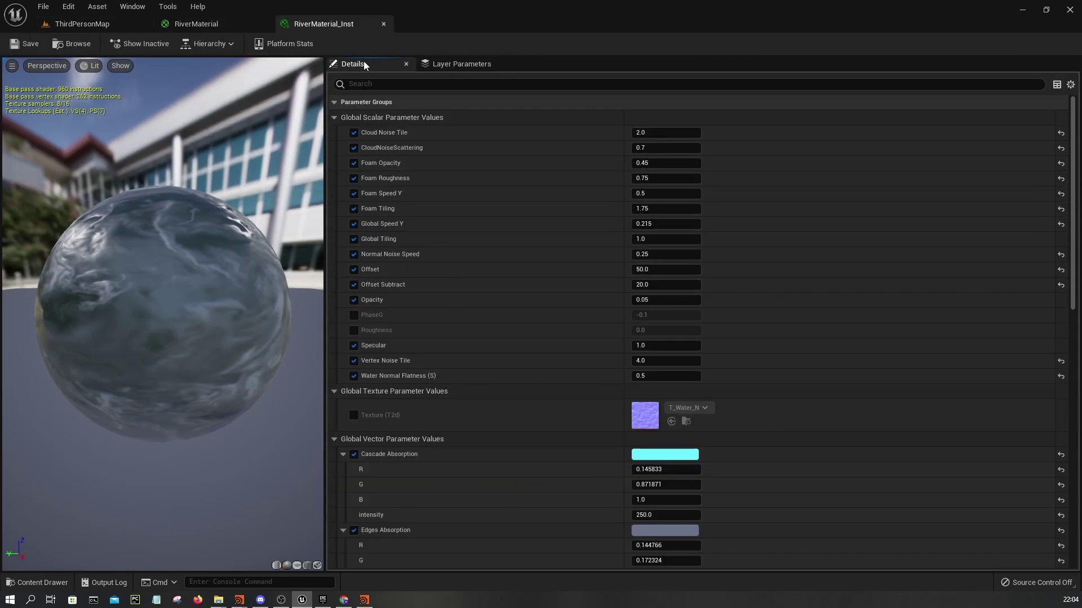
click(102, 24)
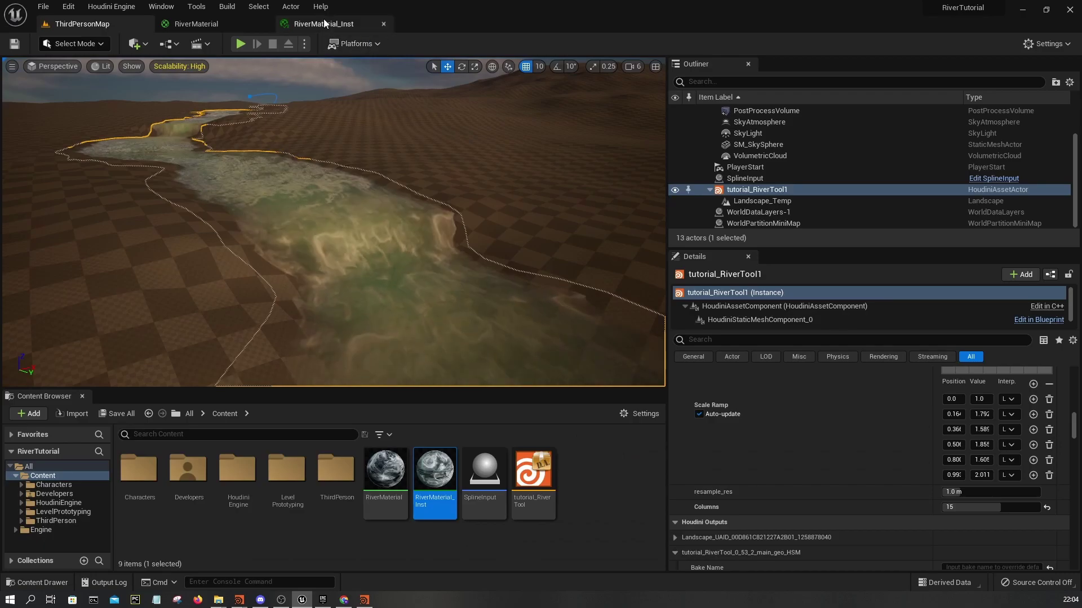
middle_click(324, 19)
click(95, 24)
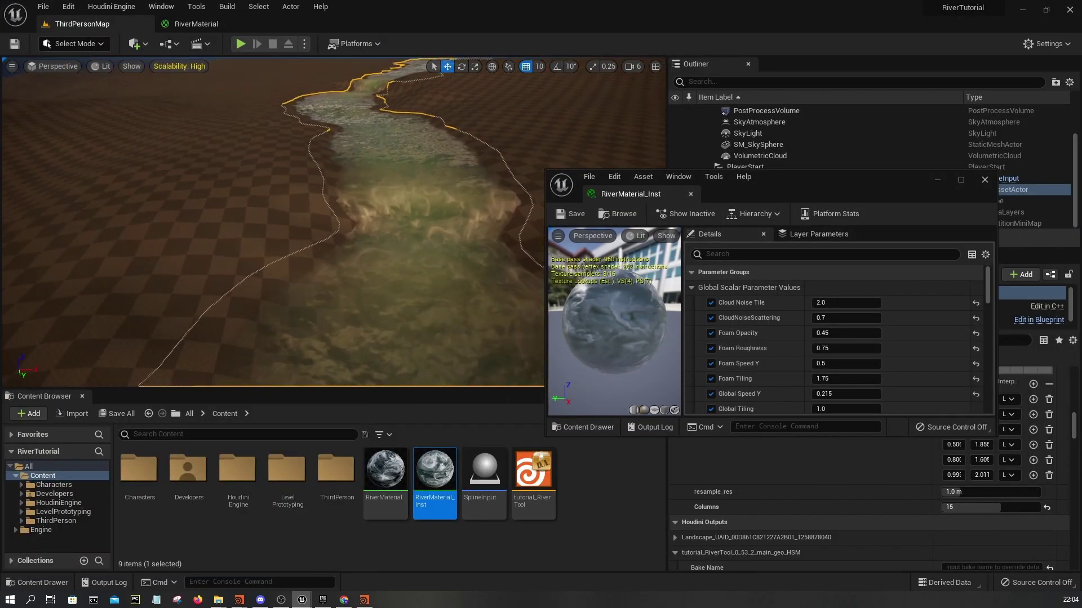
middle_drag(480, 286, 549, 269)
- Filter the instance parameters by "absor" and collapse the Cascade, Edges and Water Absorption groups
click(728, 251)
text(absor)
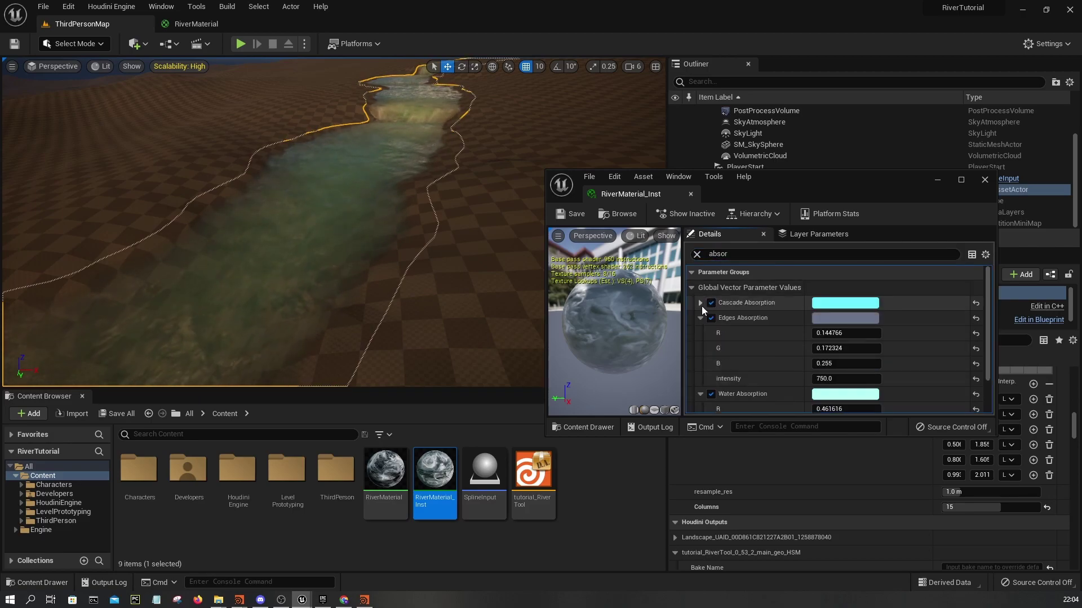
click(700, 303)
click(700, 318)
click(700, 332)
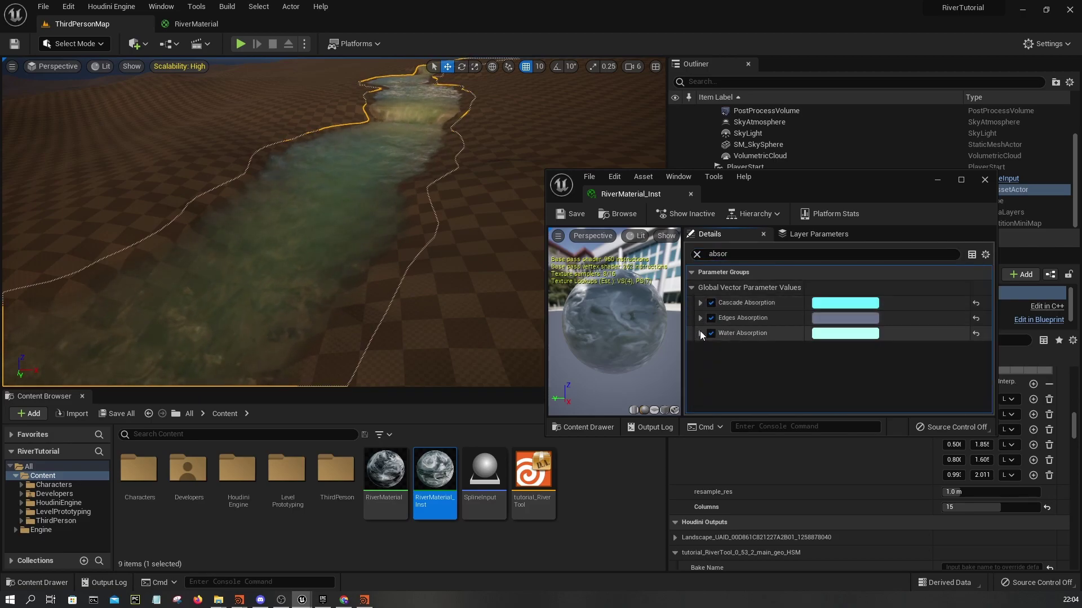
- Try different brightness values for the Edges Absorption colour, ending with a value of 1
click(824, 319)
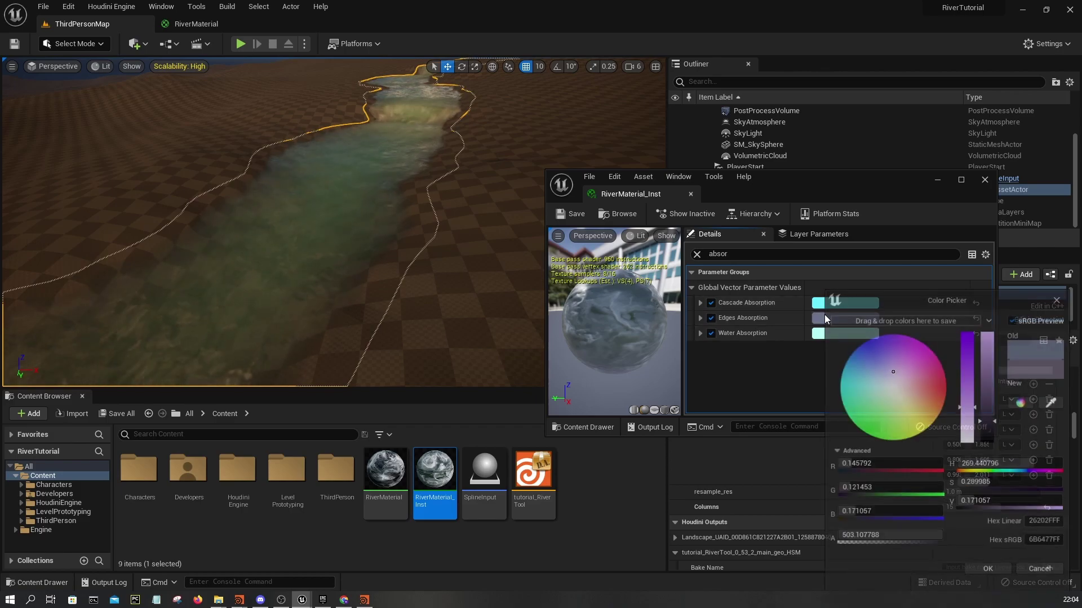
click(998, 502)
text(0)
key(Return)
text(0.2)
key(Return)
text(0.15)
key(Return)
text(1)
key(Return)
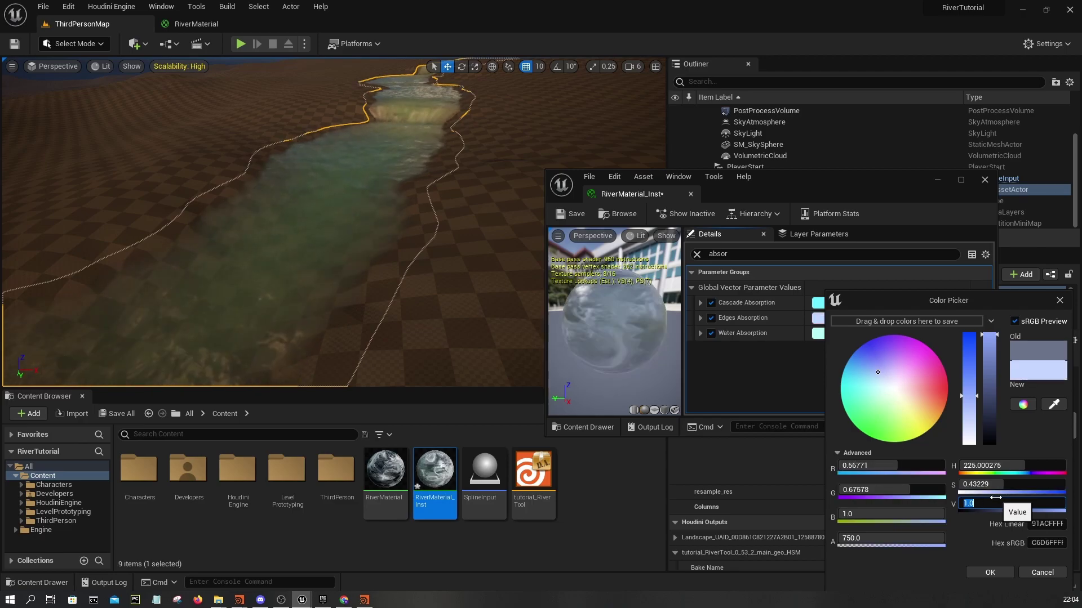
- Try further Edges Absorption brightness values, ending at 0.2, and discard the colour changes
text(50)
key(Return)
text(0.)
key(Return)
text(0.2)
key(Return)
text(0.5)
key(Return)
text(0.2)
key(Return)
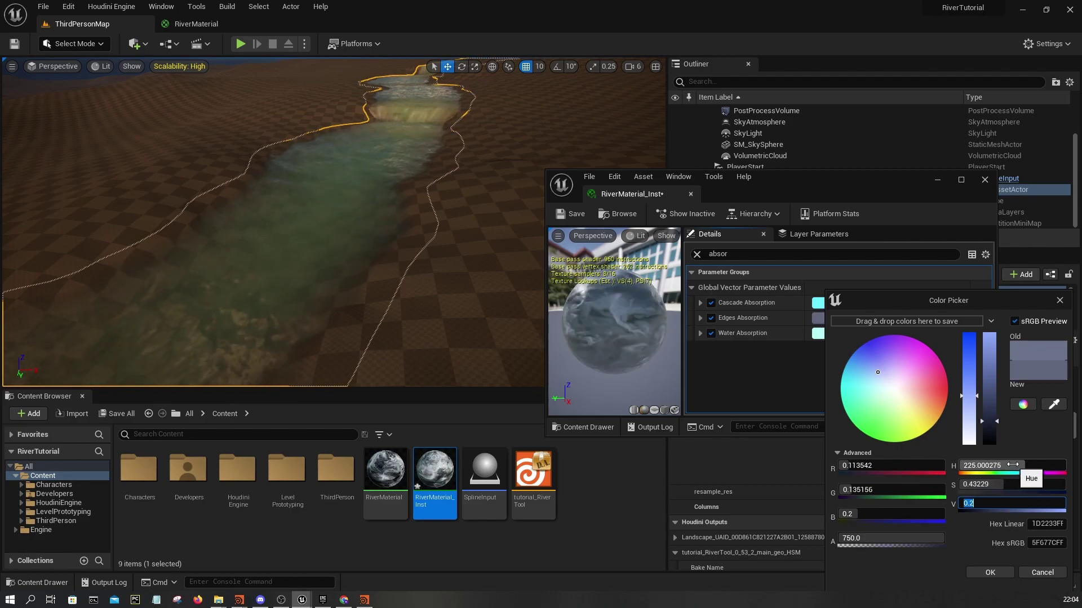
mouse_move(1012, 464)
mouse_down()
mouse_move(1026, 465)
mouse_move(999, 467)
mouse_move(1038, 467)
mouse_move(1011, 467)
mouse_up()
click(1042, 573)
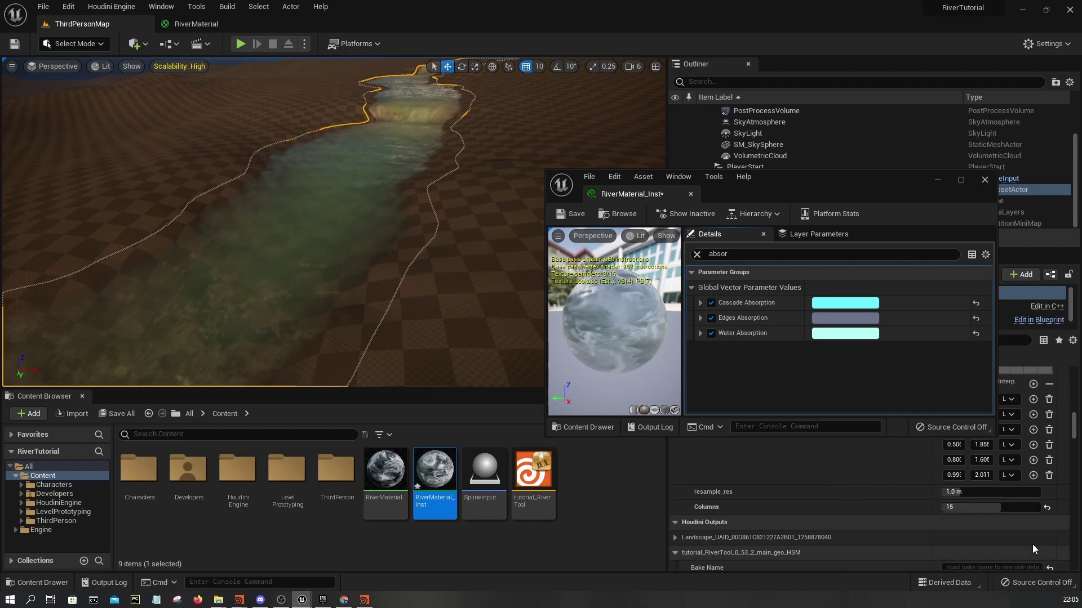
- Open the Cascade Absorption colour for editing and adjust its saturation to about 0.87 while viewing the cascade
right_drag(528, 254, 523, 304)
key(w)
key(d)
click(864, 306)
drag(760, 377, 762, 337)
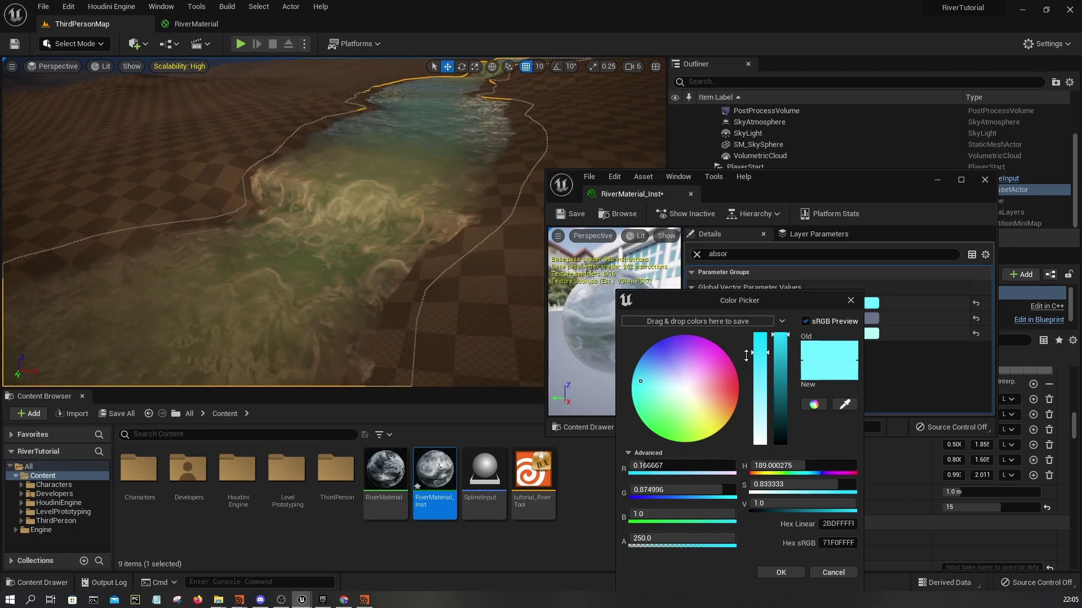
right_drag(460, 284, 460, 242)
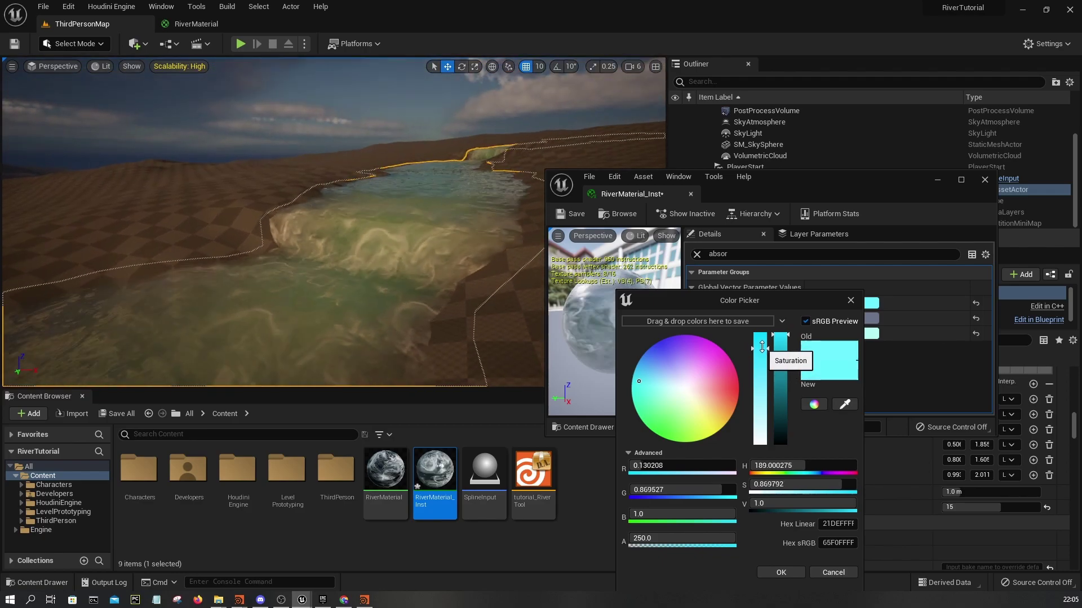
right_drag(459, 284, 441, 295)
- Try a green hue of 118 and a cyan hue of 195 for the Cascade Absorption colour
click(796, 466)
text(69)
key(Return)
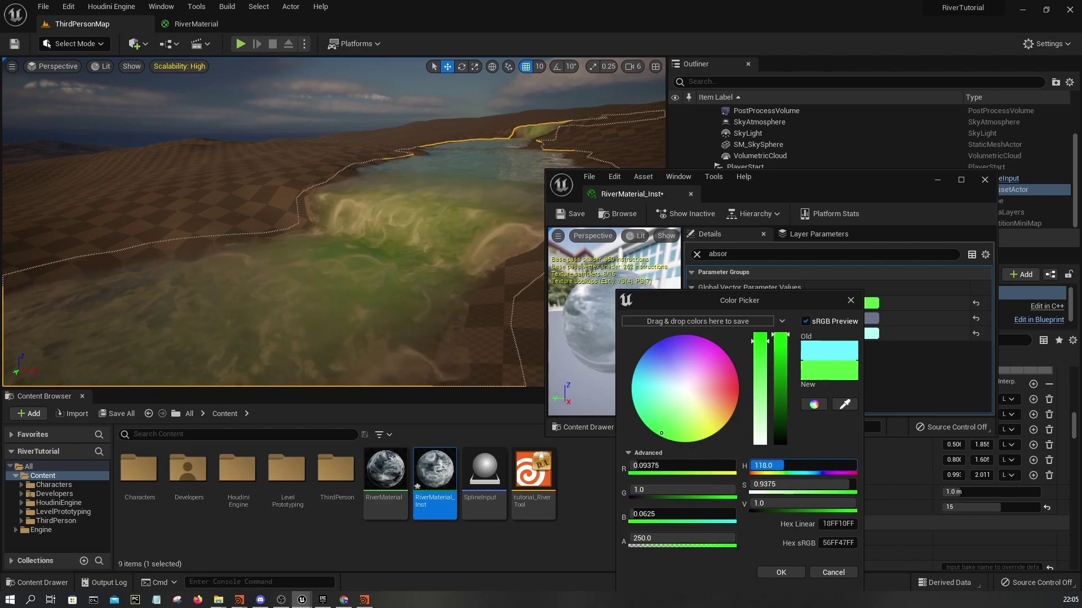
mouse_move(822, 465)
mouse_down()
mouse_move(793, 466)
mouse_move(809, 465)
mouse_up()
text(195)
key(Return)
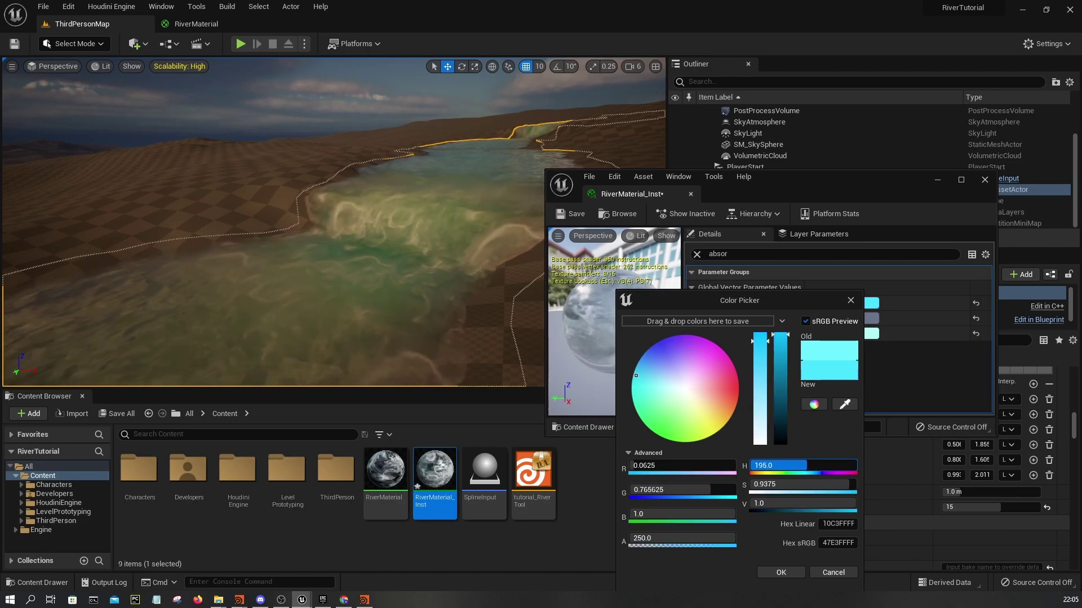
- Set the Cascade Absorption colour to hue 223 and saturation about 0.93, accept it and close the instance editor
text(223)
key(Return)
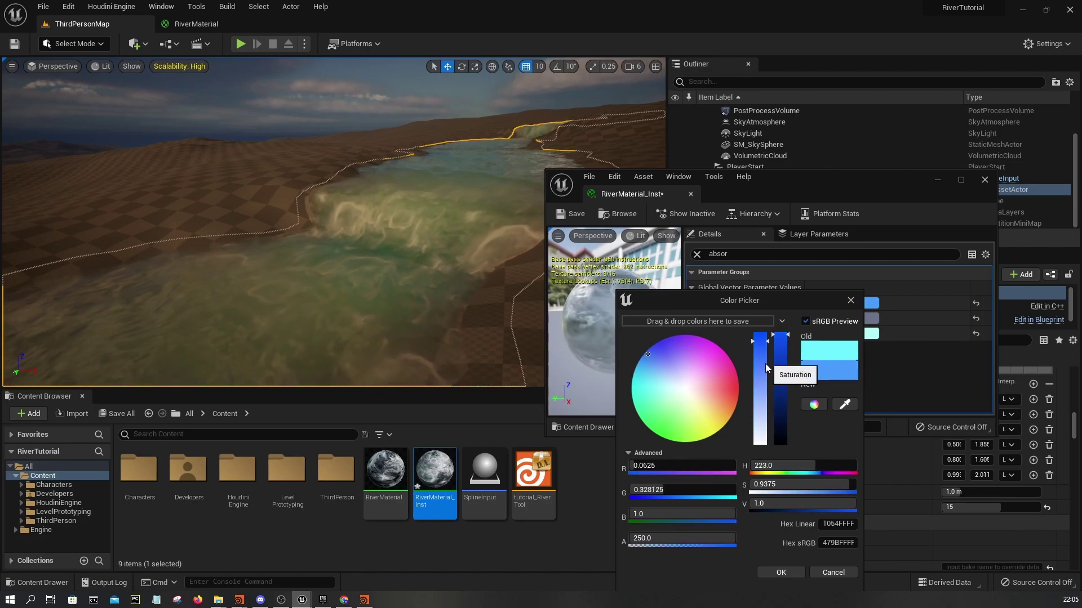
mouse_move(766, 370)
mouse_down()
mouse_move(762, 358)
mouse_move(760, 394)
mouse_move(761, 345)
mouse_move(757, 356)
mouse_up()
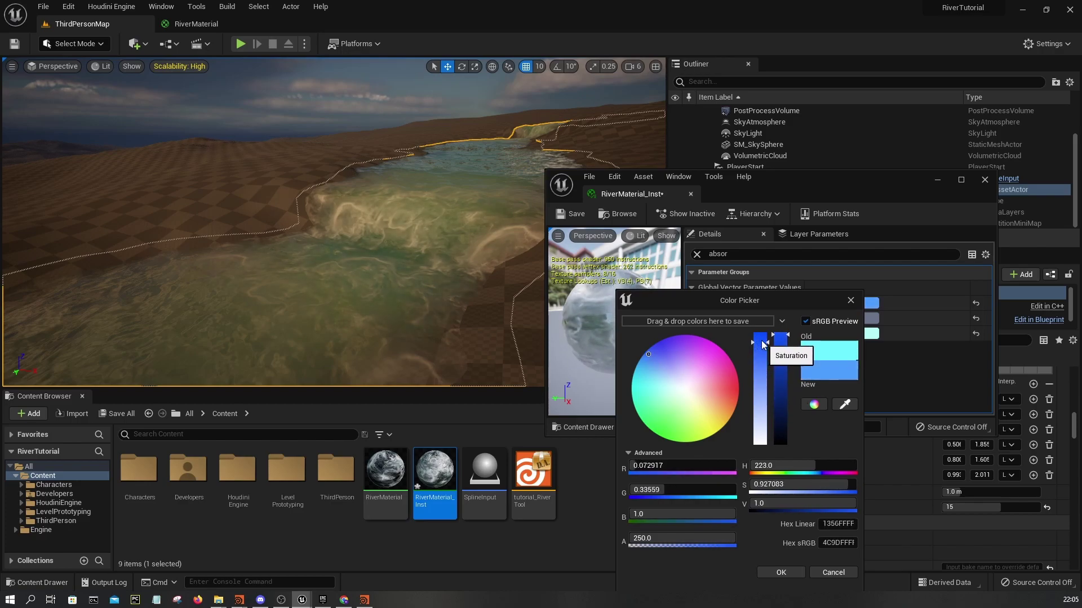
right_drag(450, 253, 496, 274)
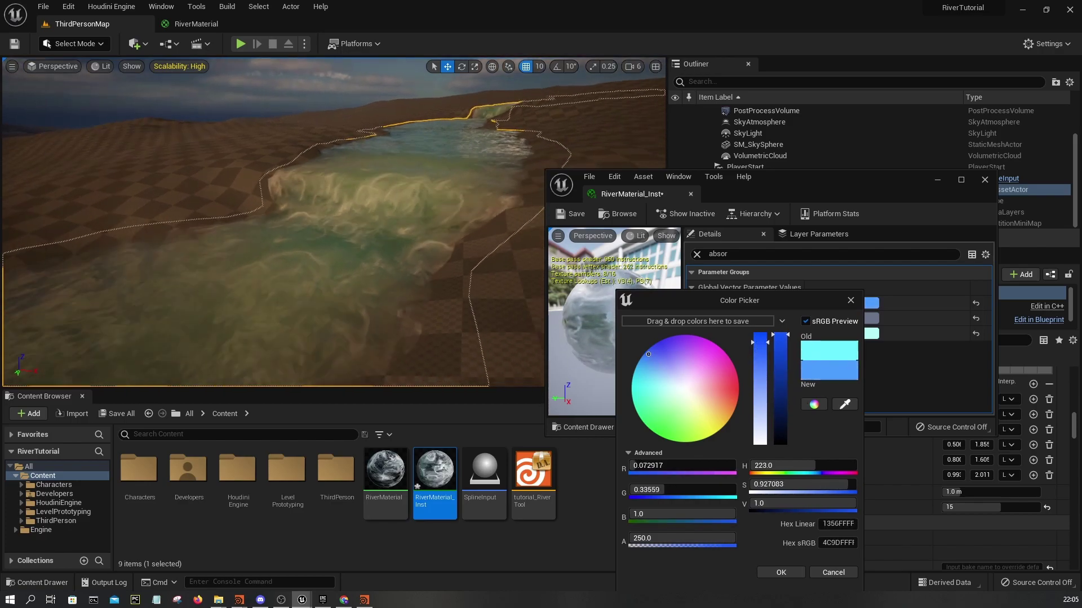
click(780, 572)
click(985, 180)
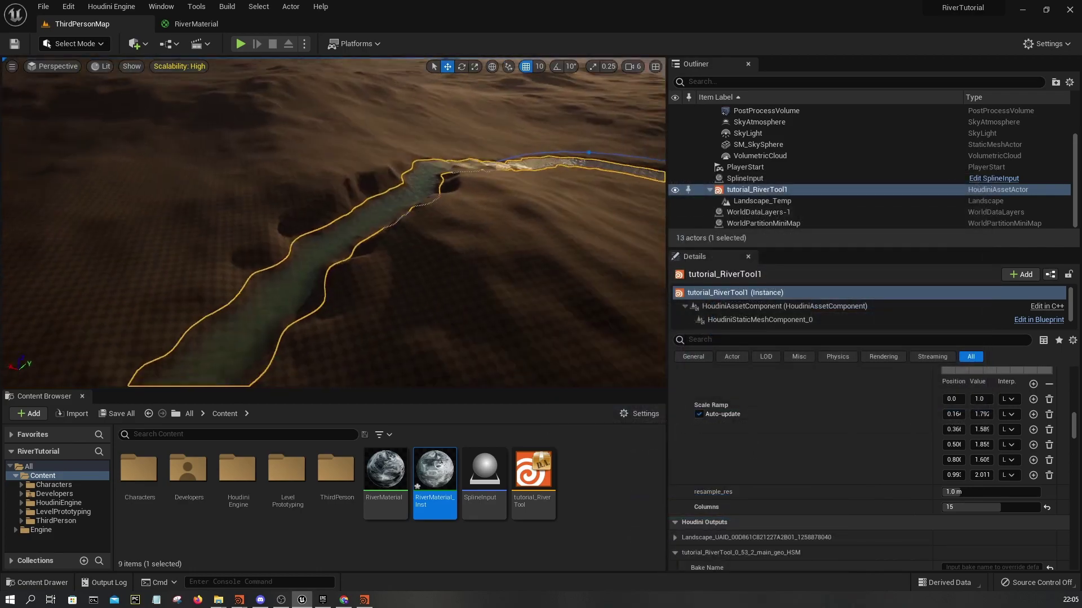
- Inspect the river mesh along its course in wireframe view and return to lit shading
right_drag(334, 222, 307, 223)
right_drag(259, 160, 259, 160)
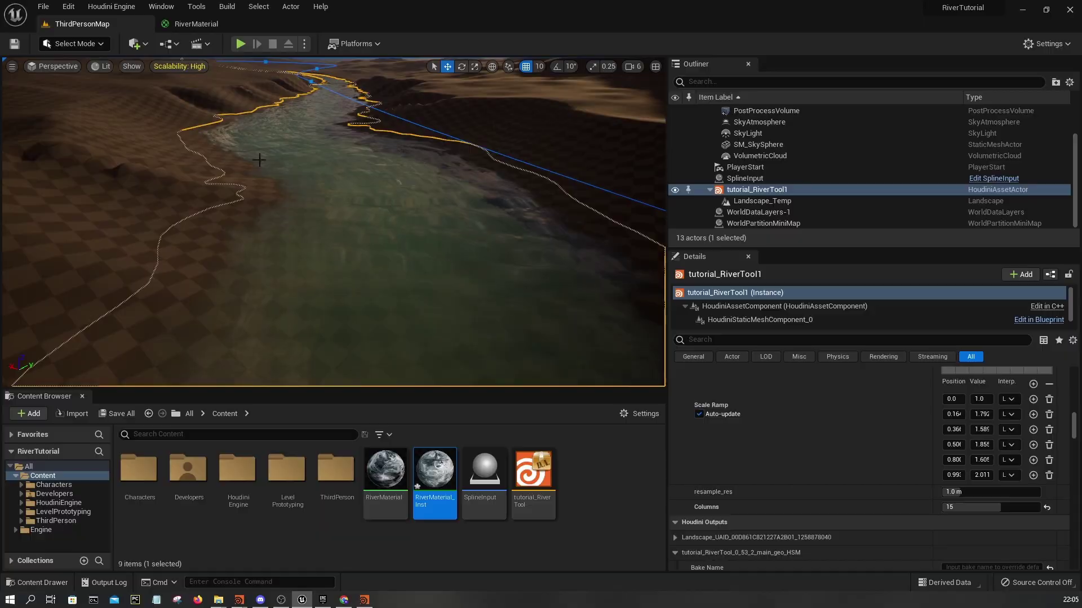
click(110, 69)
click(134, 126)
right_drag(307, 203, 308, 203)
click(124, 72)
click(124, 97)
- Set resample_res on tutorial_RiverTool1 to 2.0 m
right_drag(402, 267, 402, 268)
scroll(797, 440, down, 2)
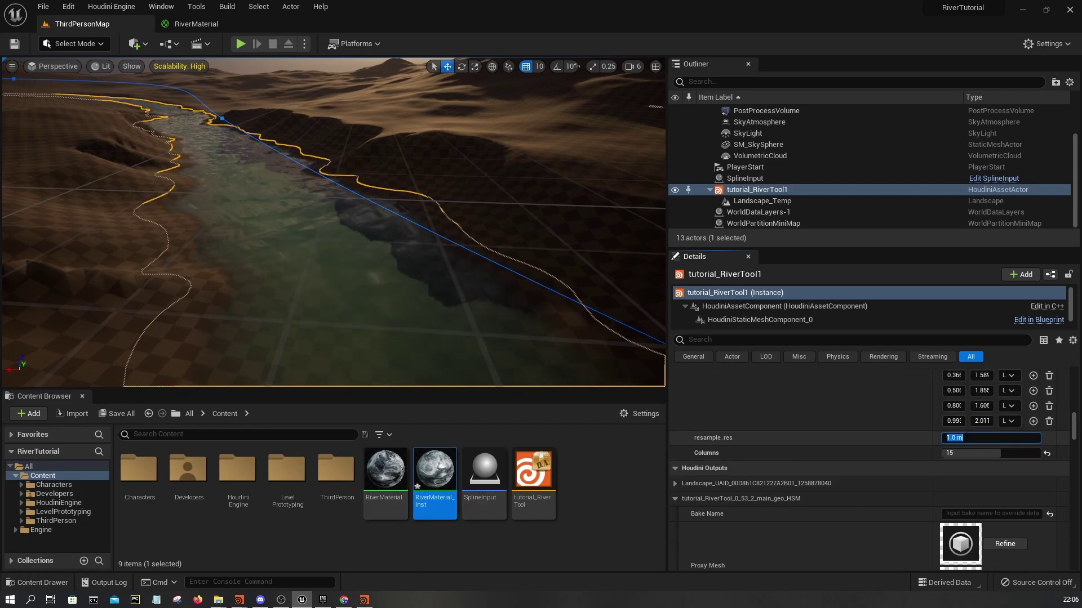
key(Return)
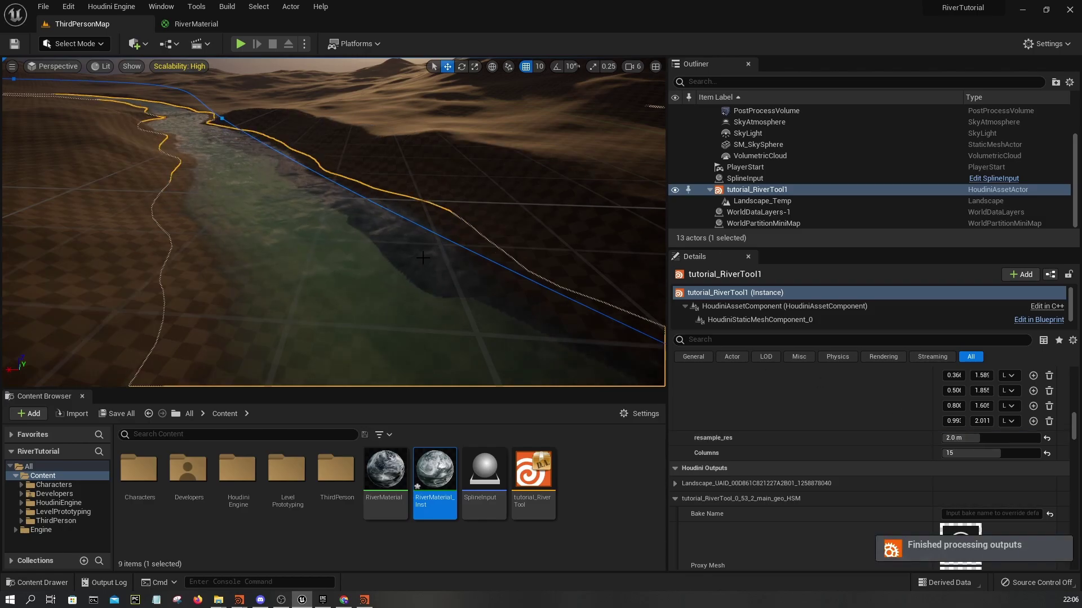
- Inspect the regenerated river mesh in wireframe view, and switch back to lit shading
right_drag(235, 140, 235, 141)
key(w)
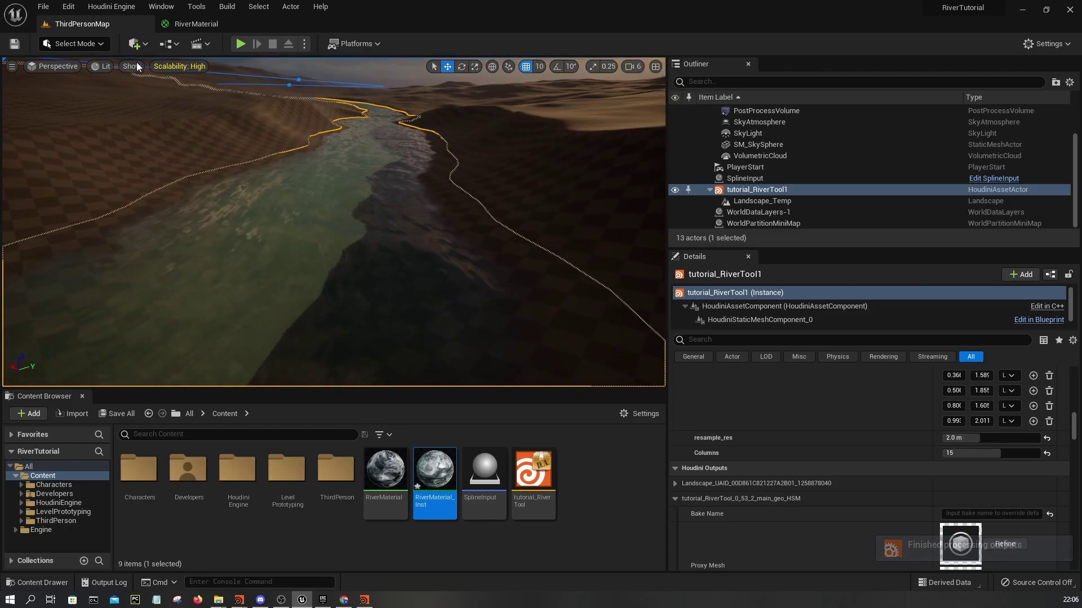
click(102, 66)
click(115, 120)
right_drag(302, 234, 265, 251)
click(115, 66)
click(122, 90)
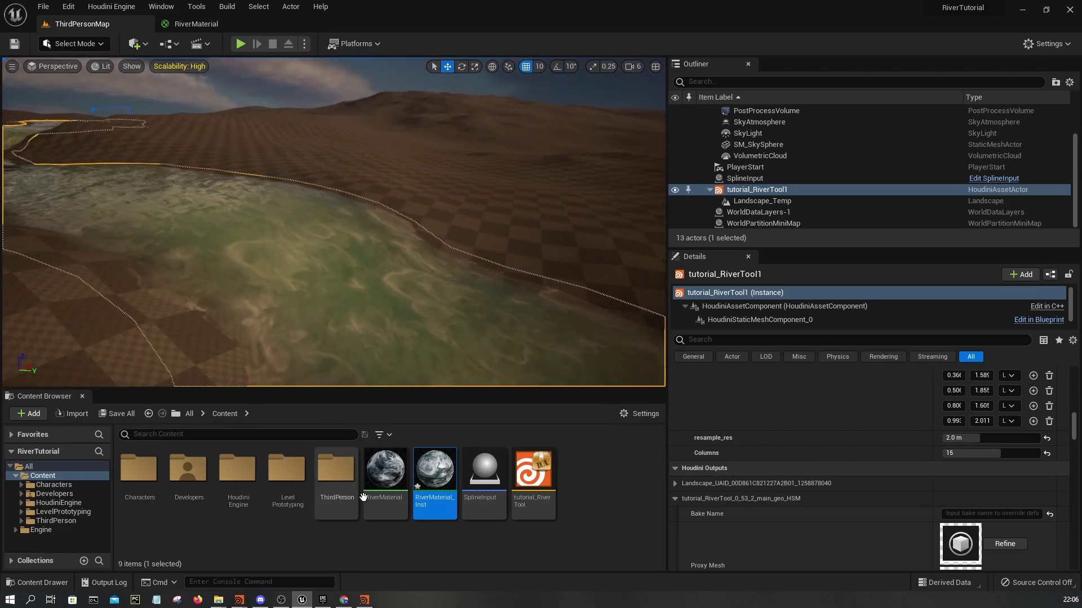
- Switch to Houdini and examine the resample3 node, comparing the curve with Resample by Polygon Edge turned off
click(363, 600)
scroll(789, 483, down, 3)
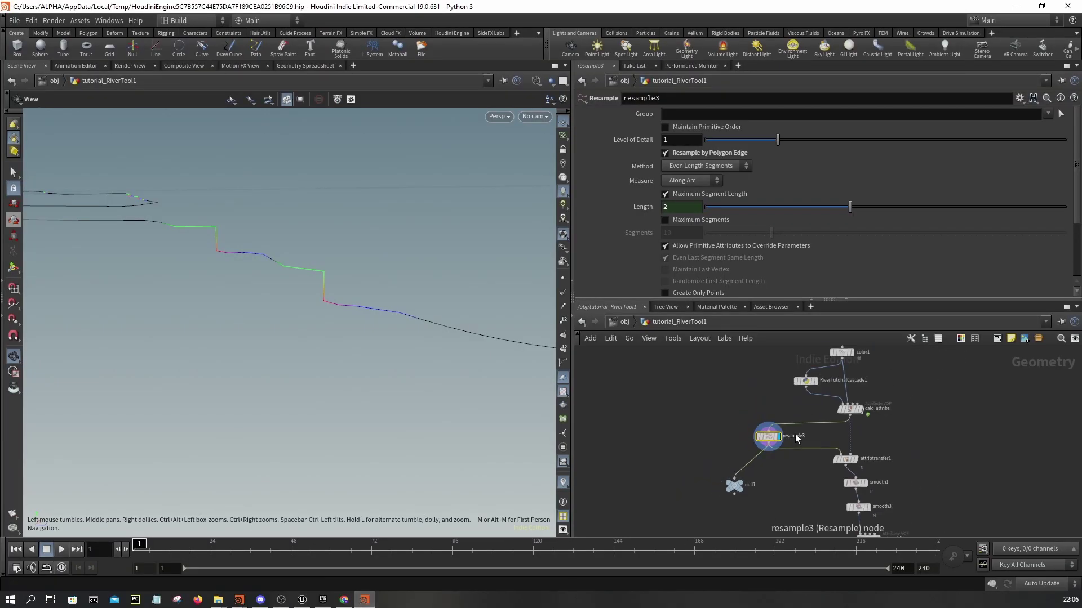
middle_drag(803, 439, 771, 422)
scroll(787, 445, down, 2)
scroll(766, 419, up, 3)
scroll(715, 420, up, 2)
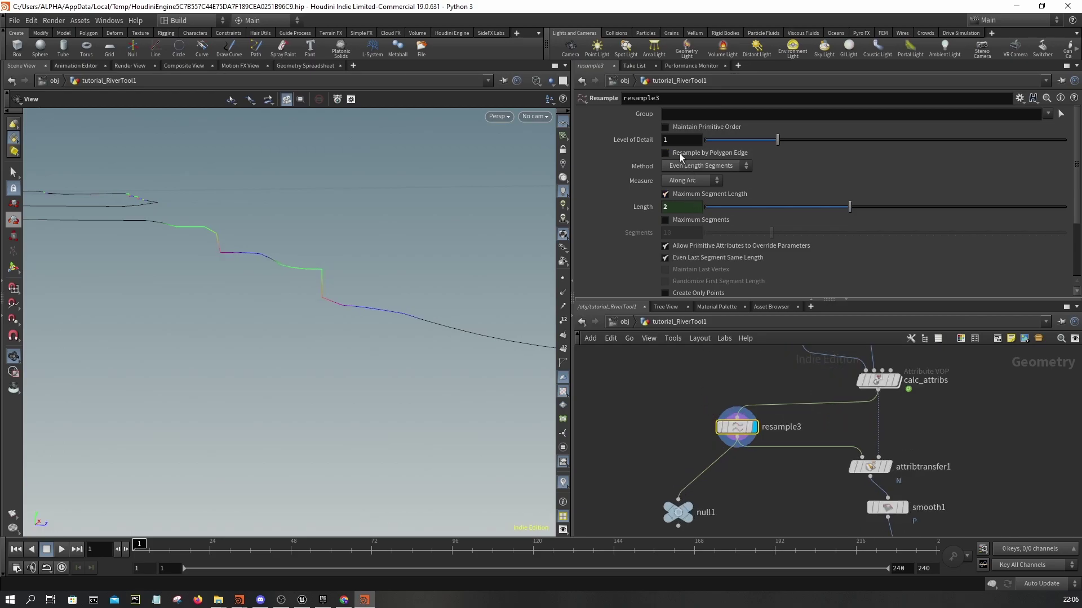
- Try treating polygons as Straight Edges in resample3, and restore Interpolating Curves
scroll(736, 191, down, 3)
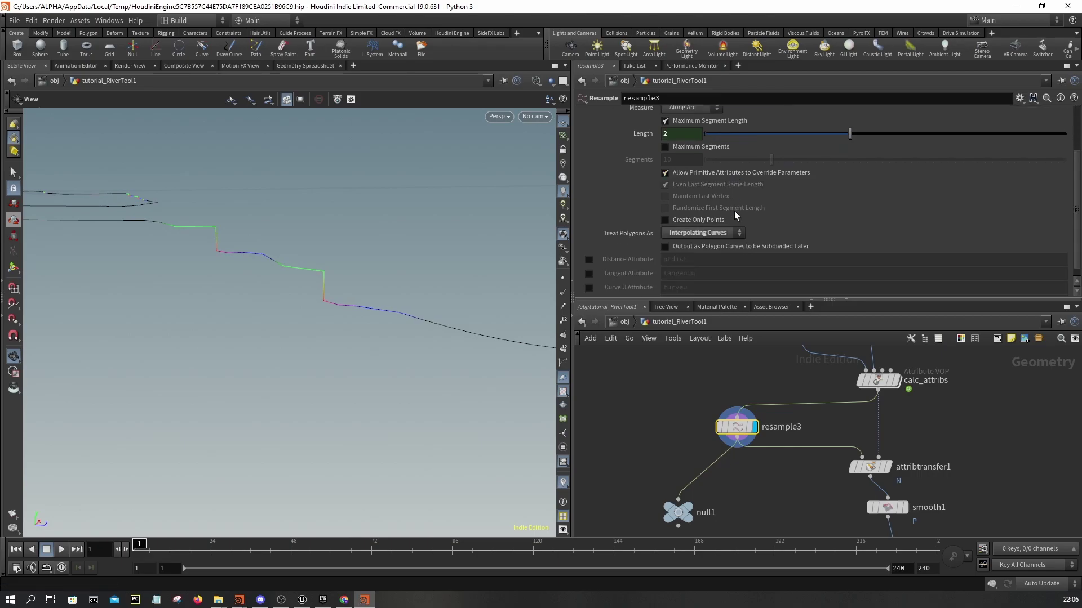
click(702, 238)
click(698, 246)
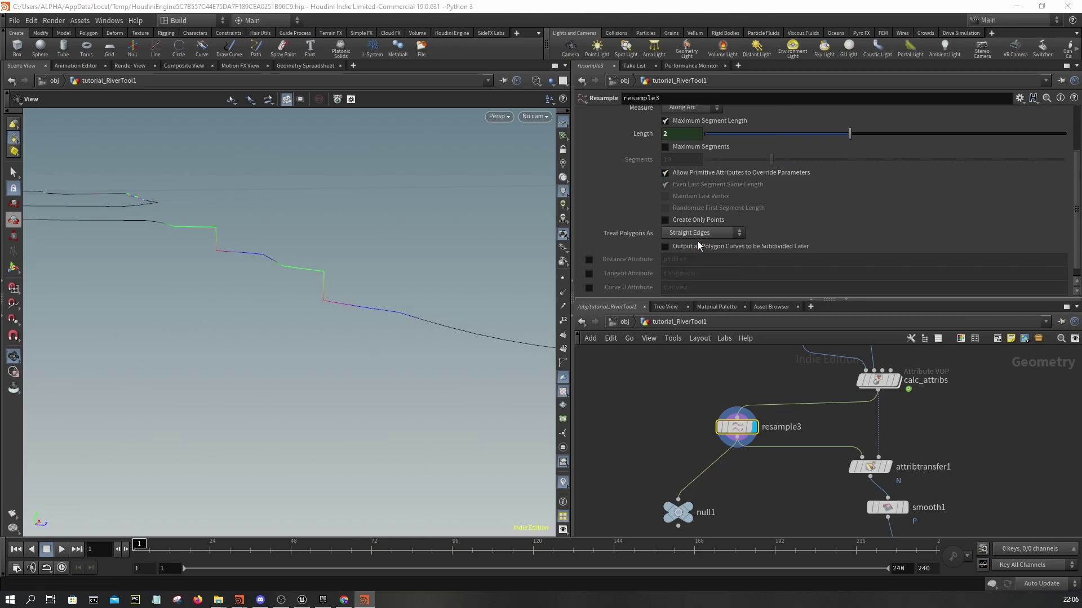
click(702, 239)
click(689, 263)
scroll(726, 231, up, 3)
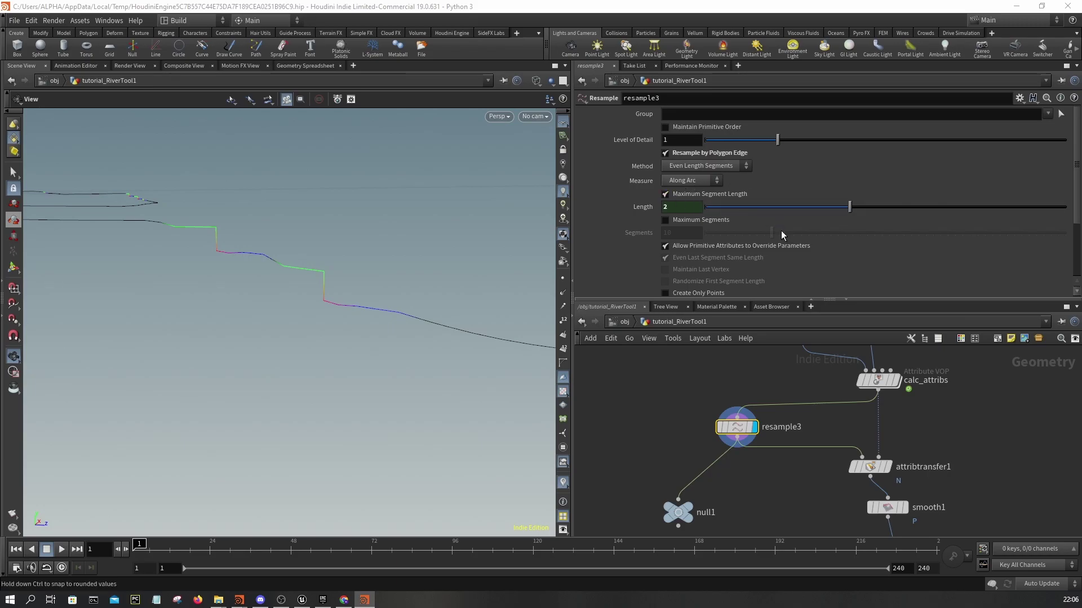
- Display the merge1 output of the river network and inspect the resampled mesh around its cascades
scroll(795, 248, down, 3)
scroll(867, 391, down, 6)
middle_drag(911, 447, 924, 333)
middle_drag(935, 433, 942, 307)
scroll(847, 420, up, 5)
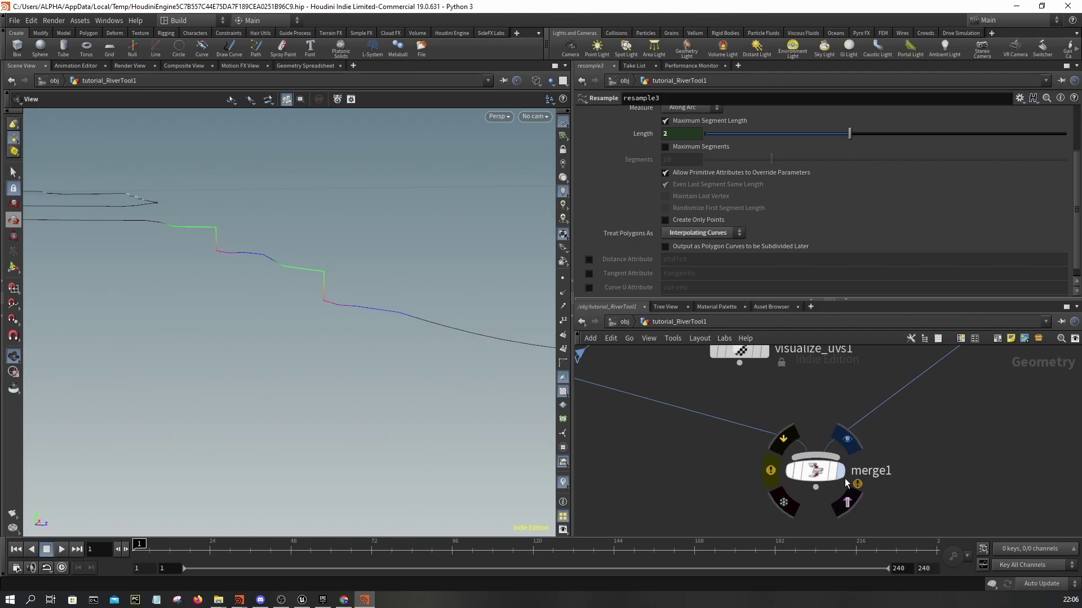
click(836, 477)
click(833, 480)
drag(406, 279, 334, 283)
middle_drag(335, 282, 541, 325)
middle_drag(242, 231, 451, 417)
middle_drag(150, 111, 166, 165)
drag(166, 166, 327, 346)
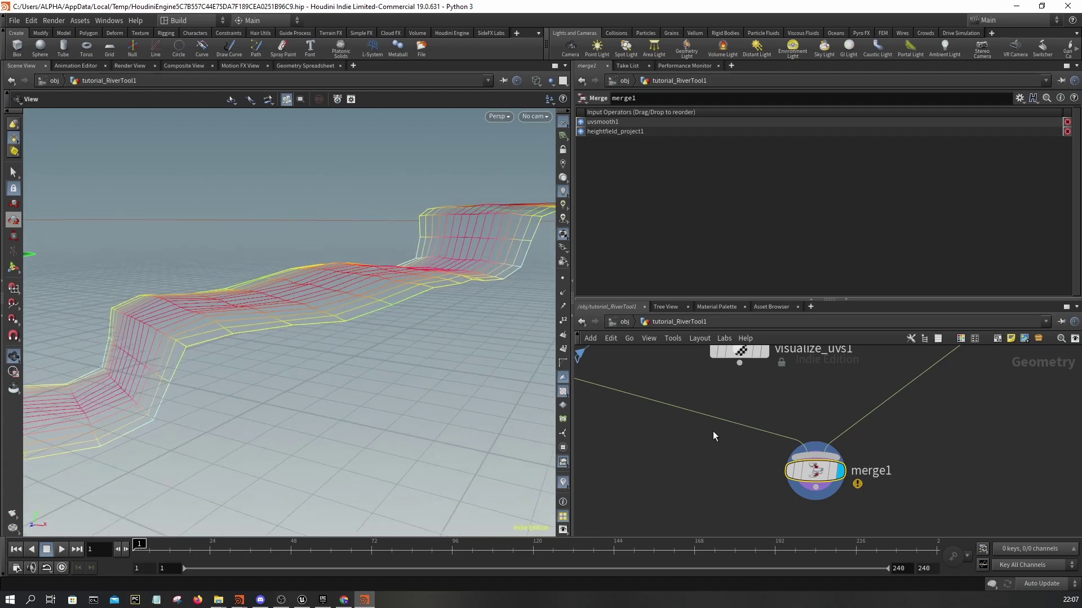
- Save the tutorial_RiverTool digital asset and switch to Unreal Engine
scroll(722, 445, down, 5)
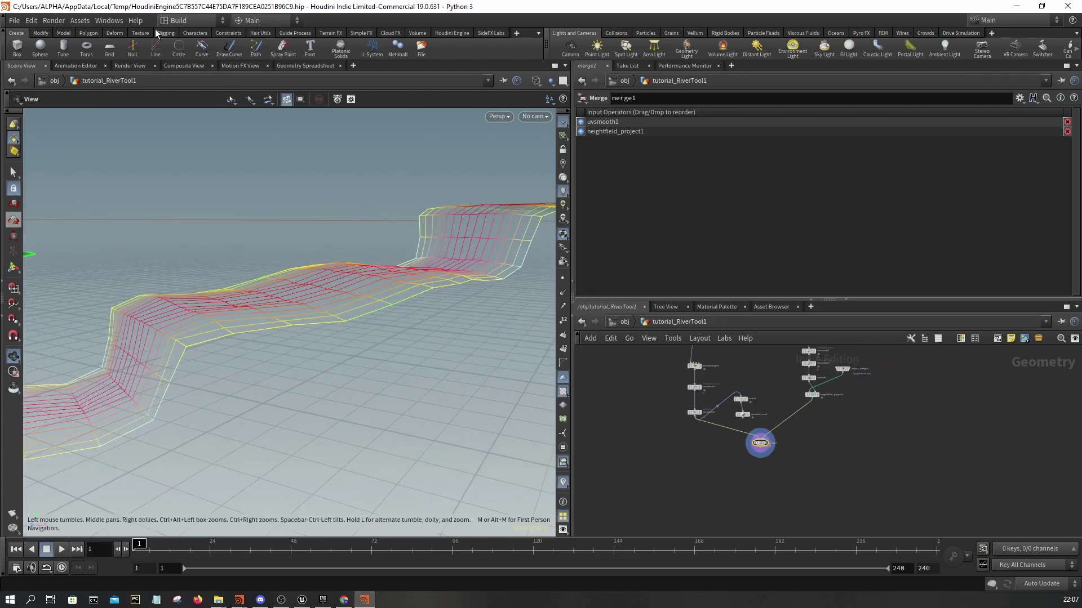
click(80, 21)
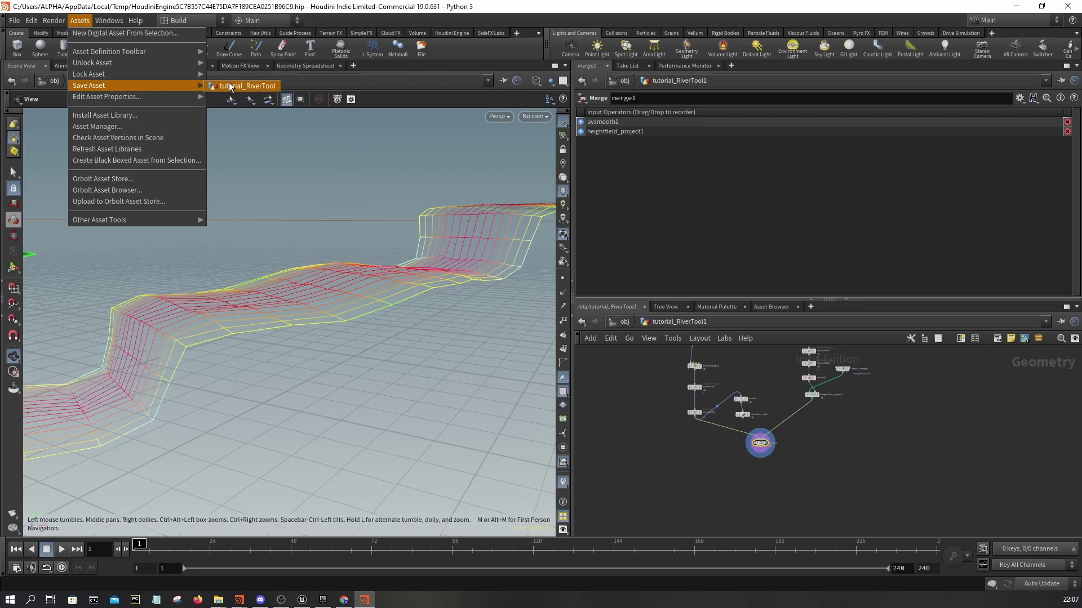
click(229, 86)
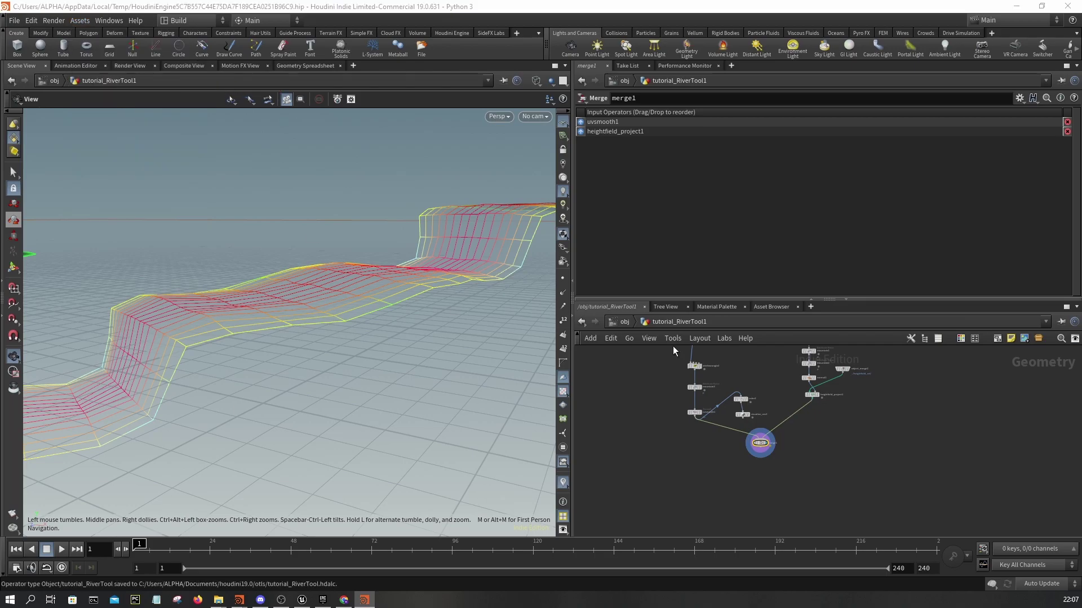
click(302, 601)
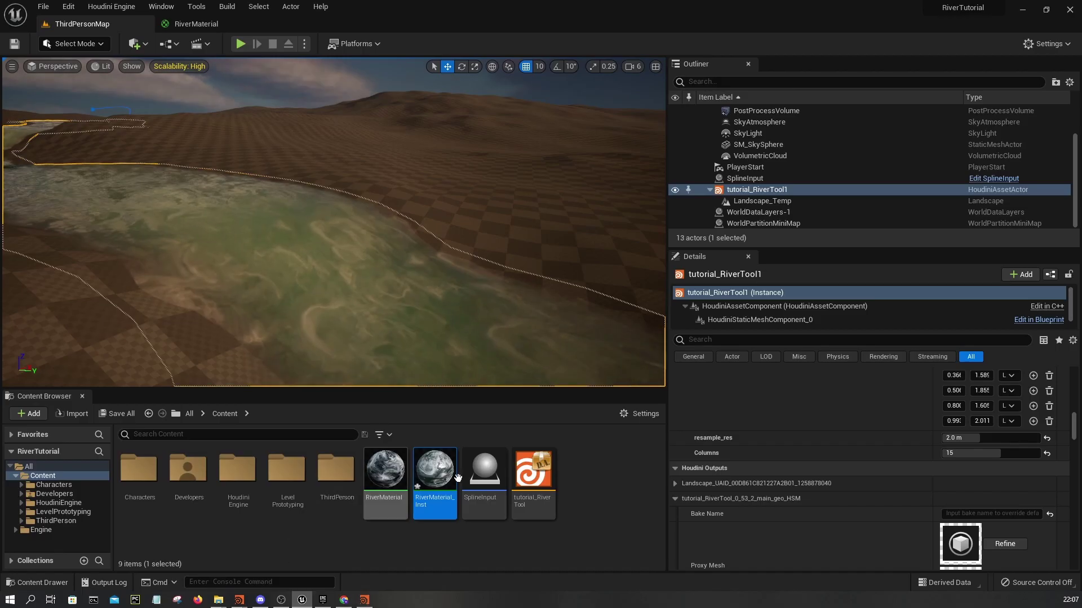
- Reimport the tutorial_RiverTool asset, rebuild all of its instances, and look over the regenerated river
right_click(544, 469)
click(614, 109)
right_click(542, 474)
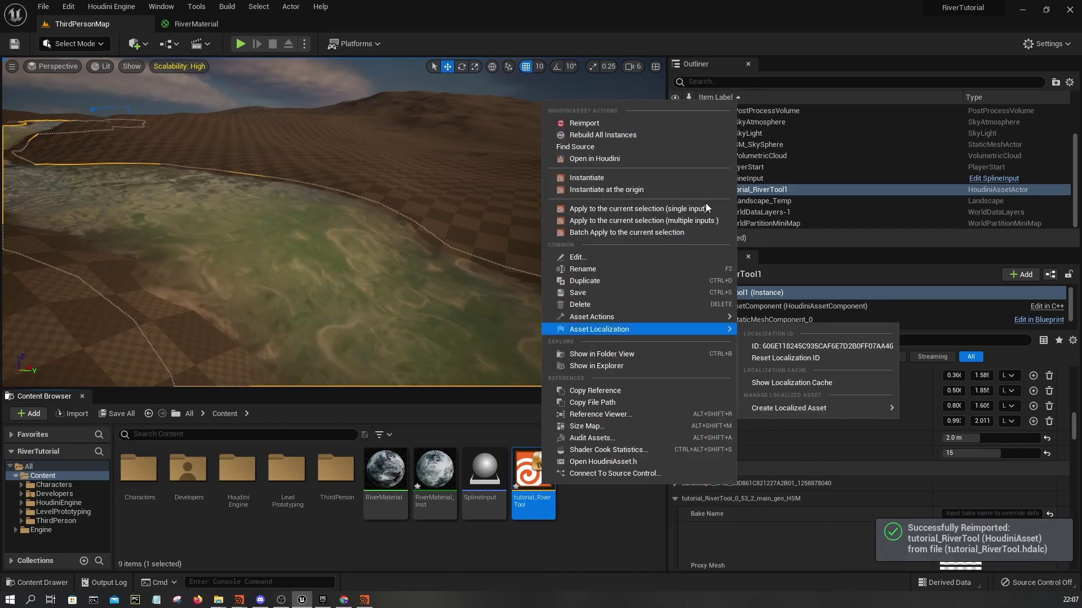
click(624, 137)
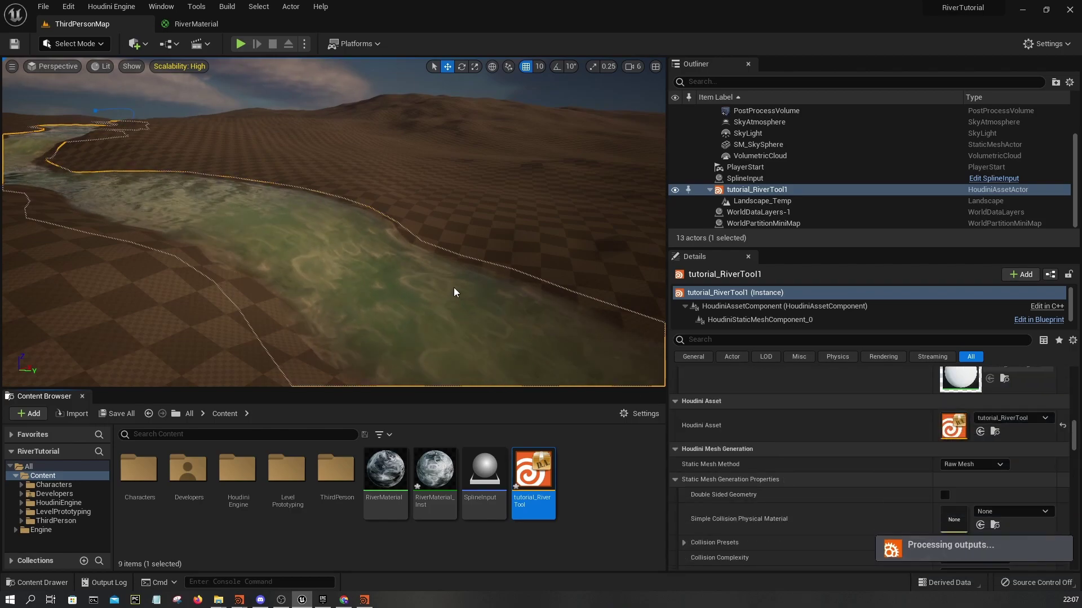
right_drag(454, 292, 417, 253)
drag(276, 207, 273, 206)
- Try a resample_res of 1.875 m on tutorial_RiverTool1
scroll(902, 435, down, 3)
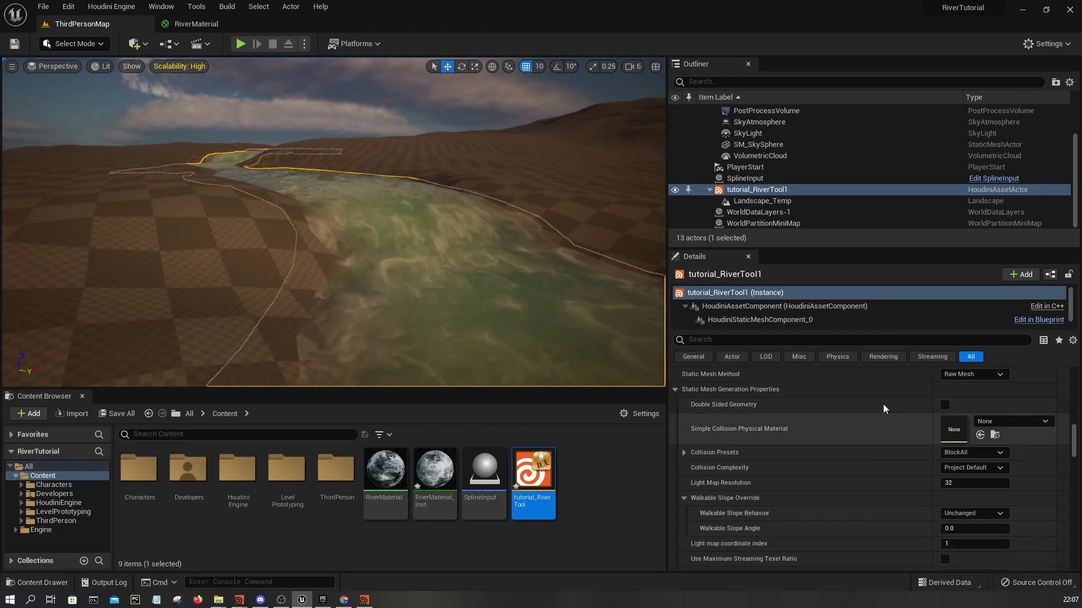
scroll(915, 460, up, 4)
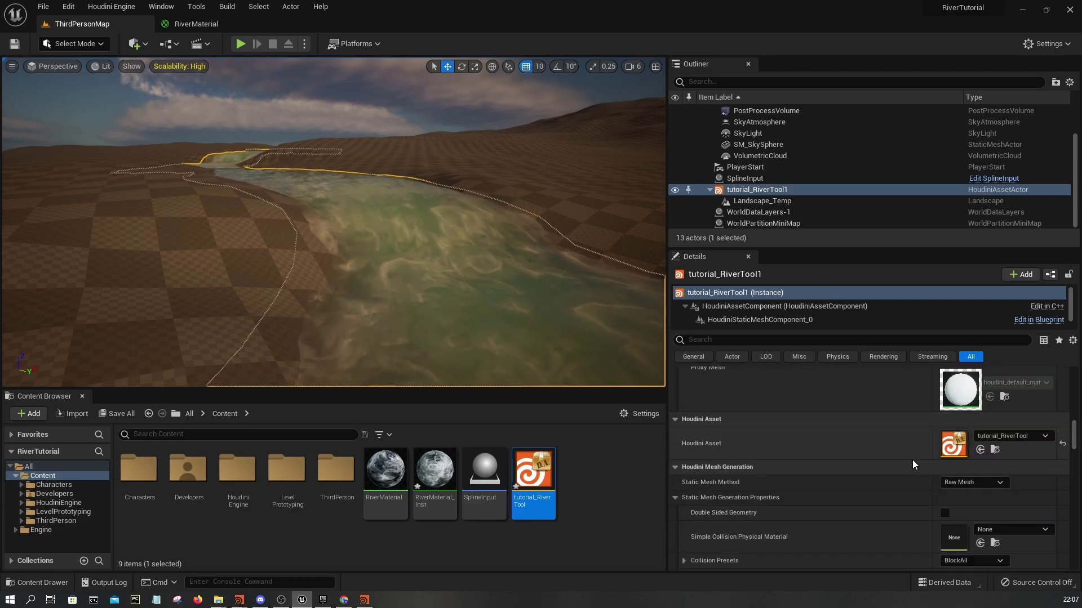
scroll(911, 460, up, 5)
scroll(911, 461, down, 5)
scroll(905, 463, up, 5)
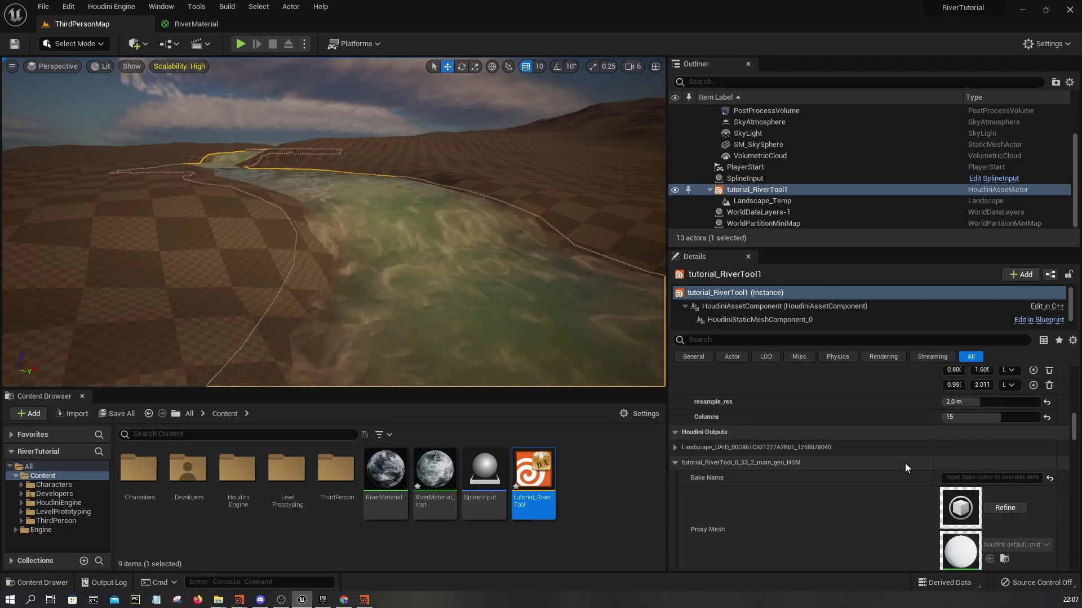
click(976, 401)
text(1.)
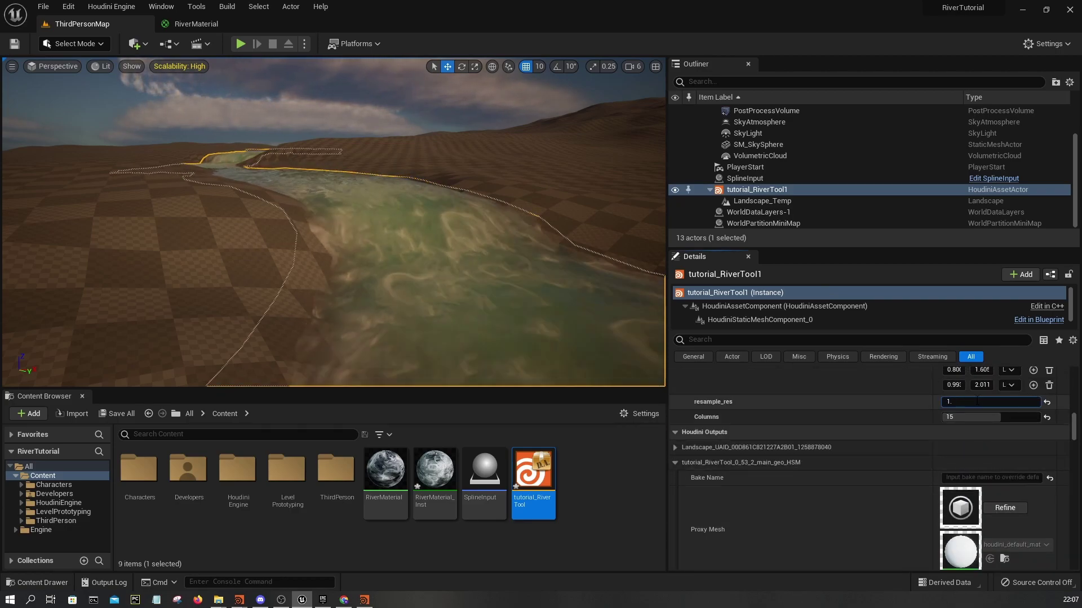
text(875)
key(Return)
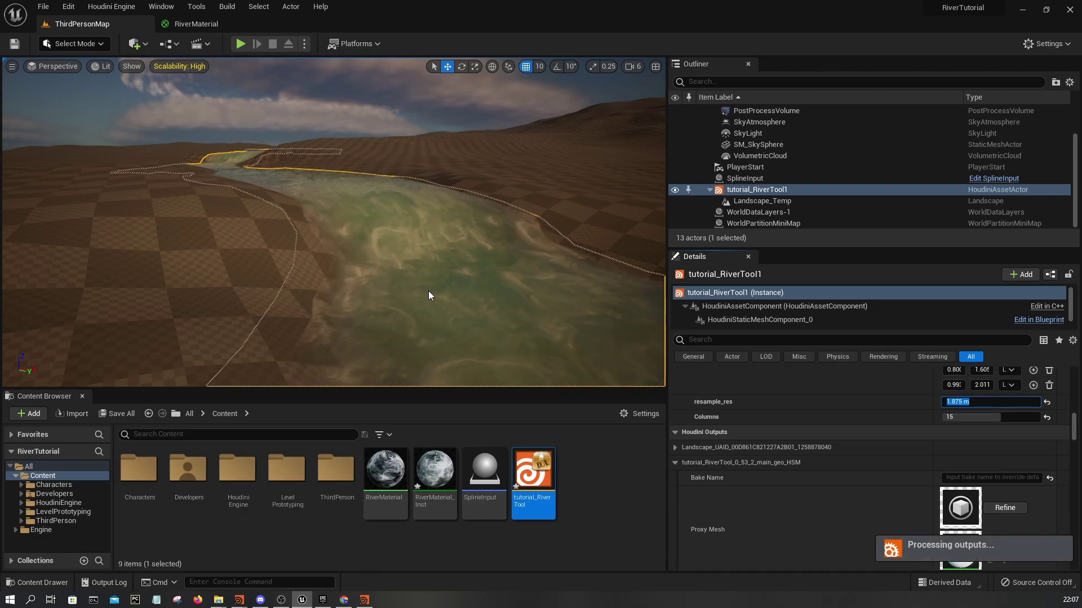
- Try resample_res at 1.5 m on tutorial_RiverTool1 and inspect the river edges along the canyon
click(968, 402)
text(1.5)
key(Return)
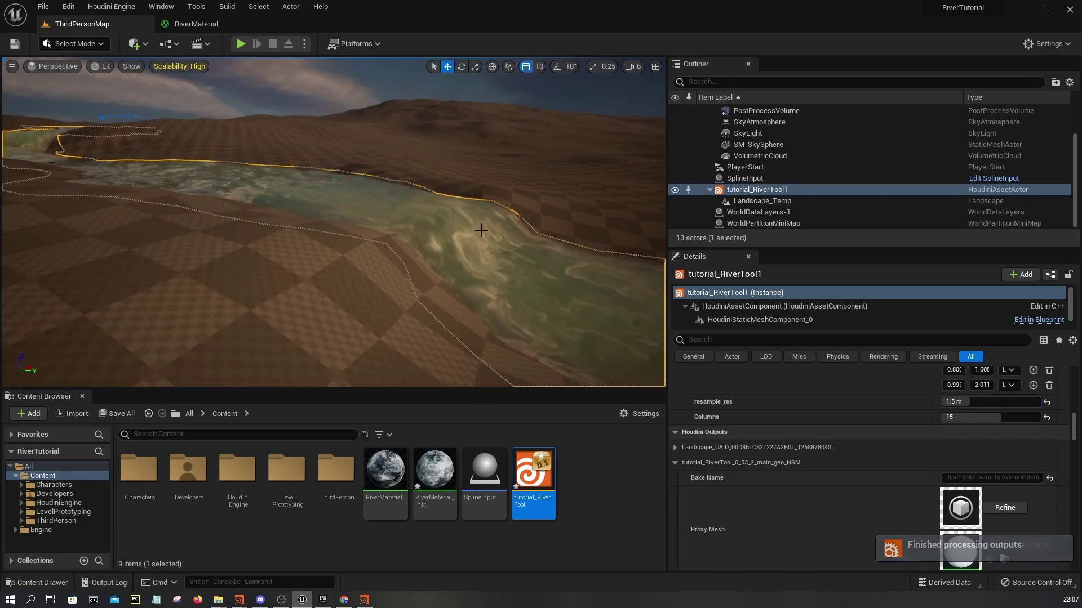
right_drag(485, 231, 485, 231)
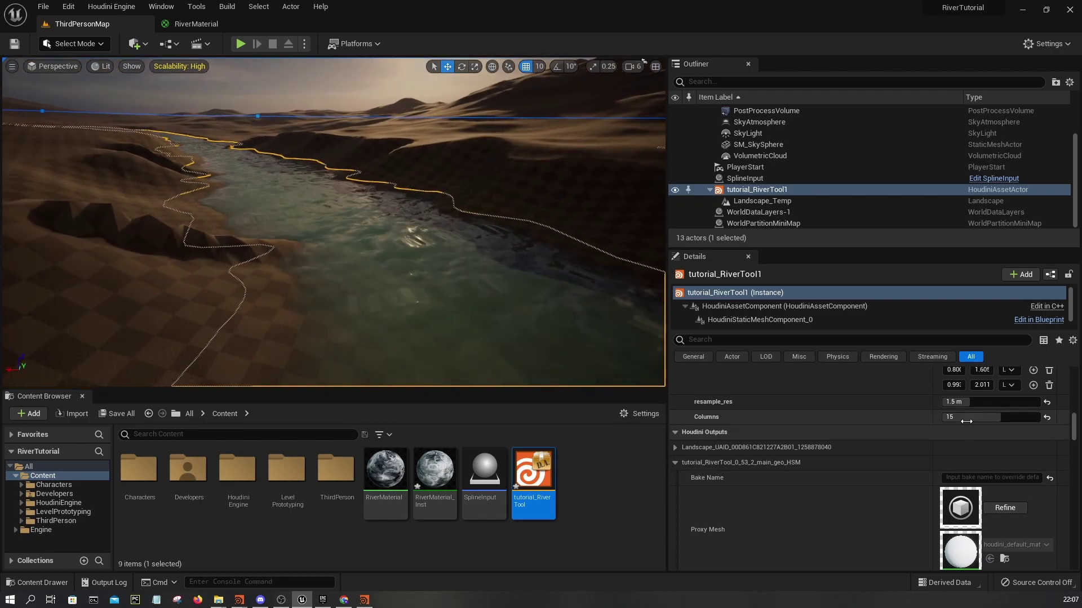
- Set resample_res on tutorial_RiverTool1 back to 2.0 m
click(969, 402)
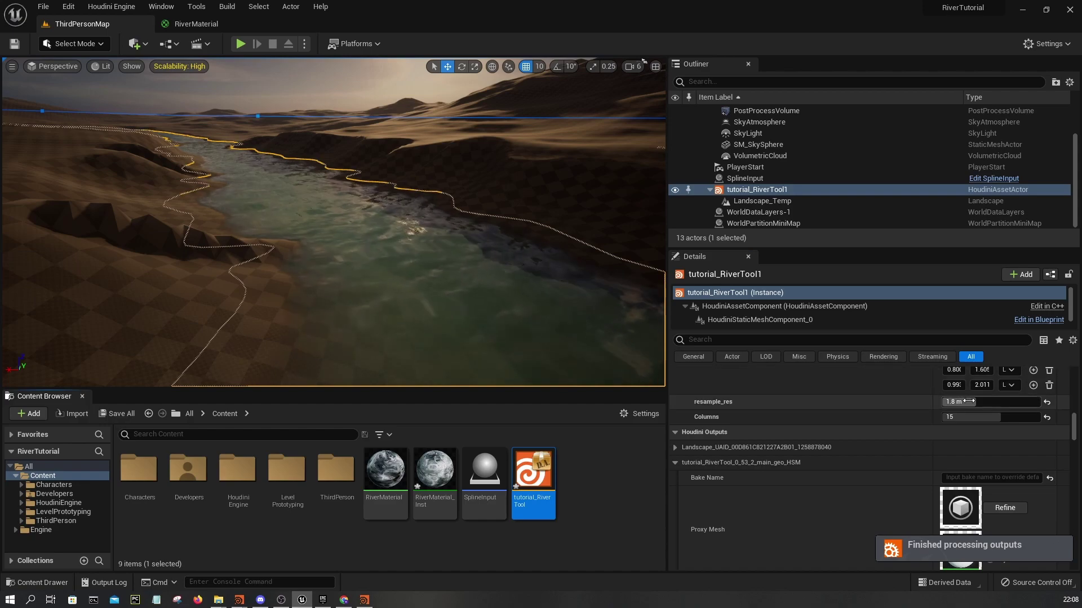
text(2)
key(Return)
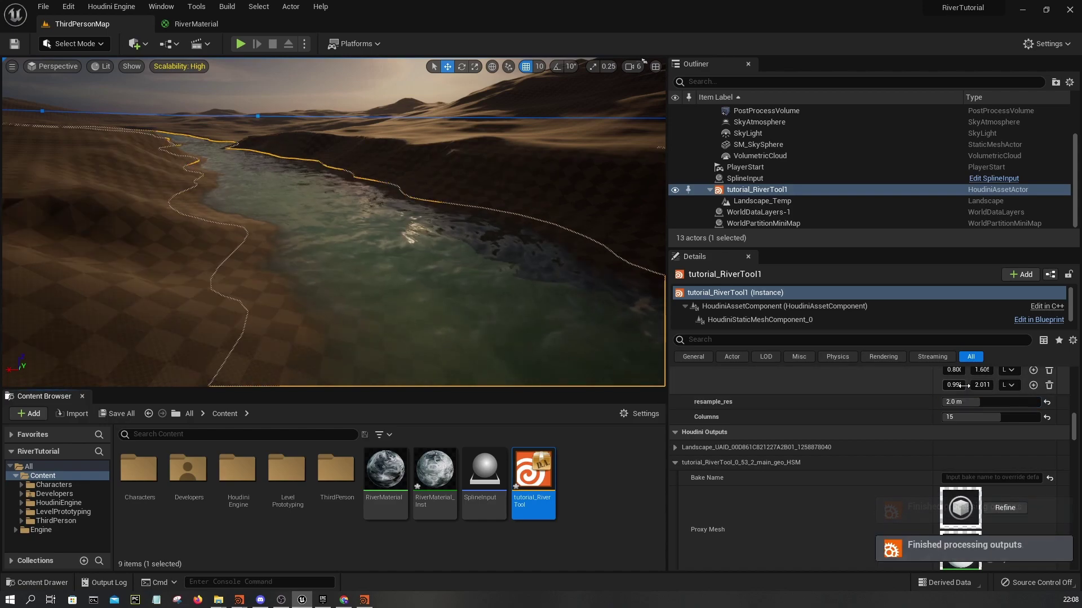
- Switch to Houdini, try the Add operation on attribnoise1's scale noise, and undo the change
key(alt+Tab)
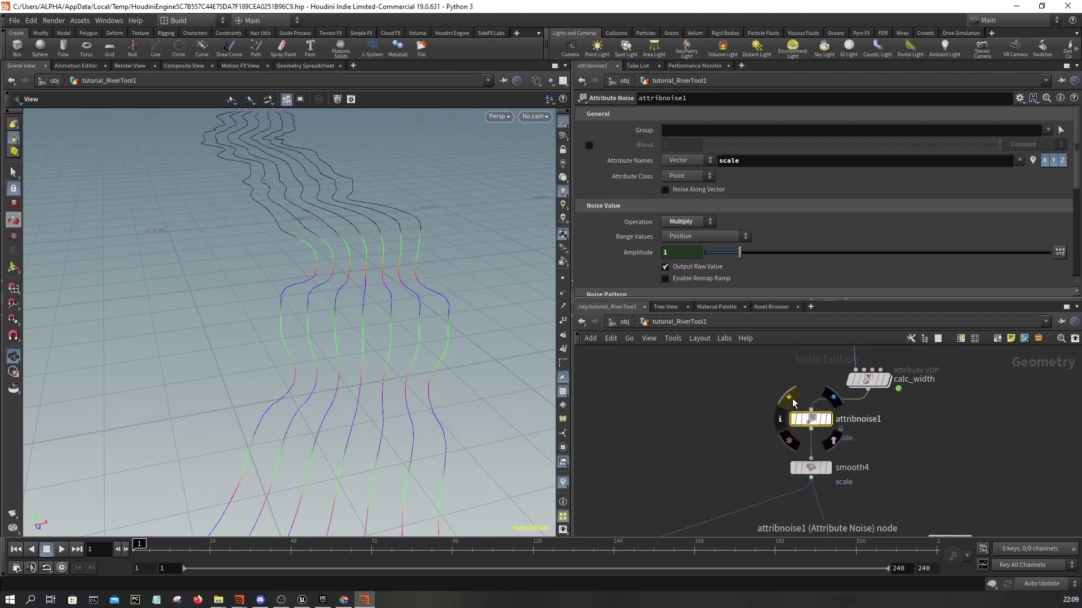
click(695, 218)
click(687, 248)
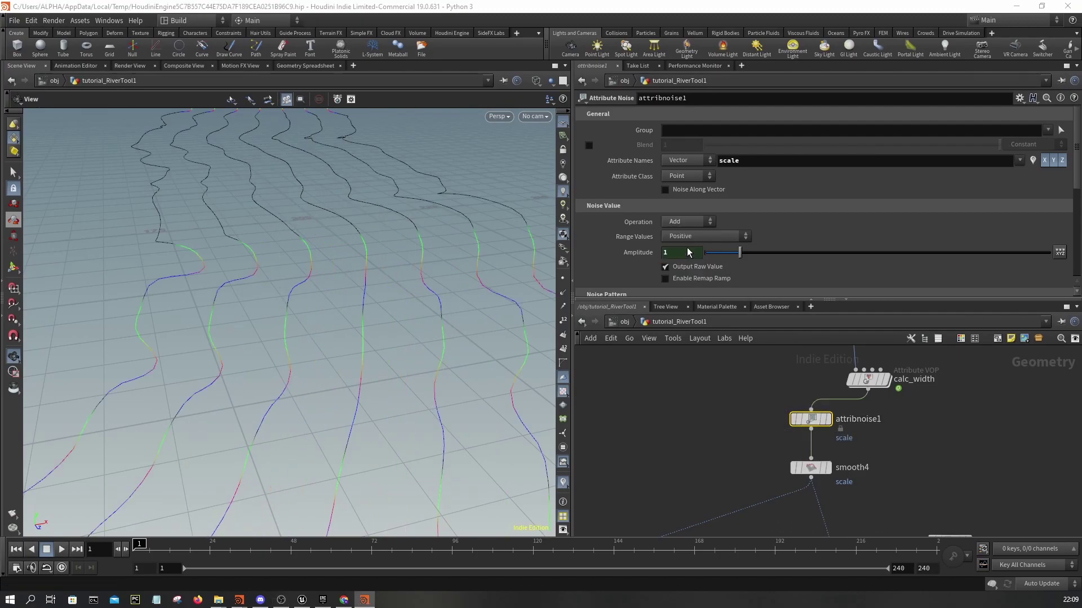
key(ctrl+z)
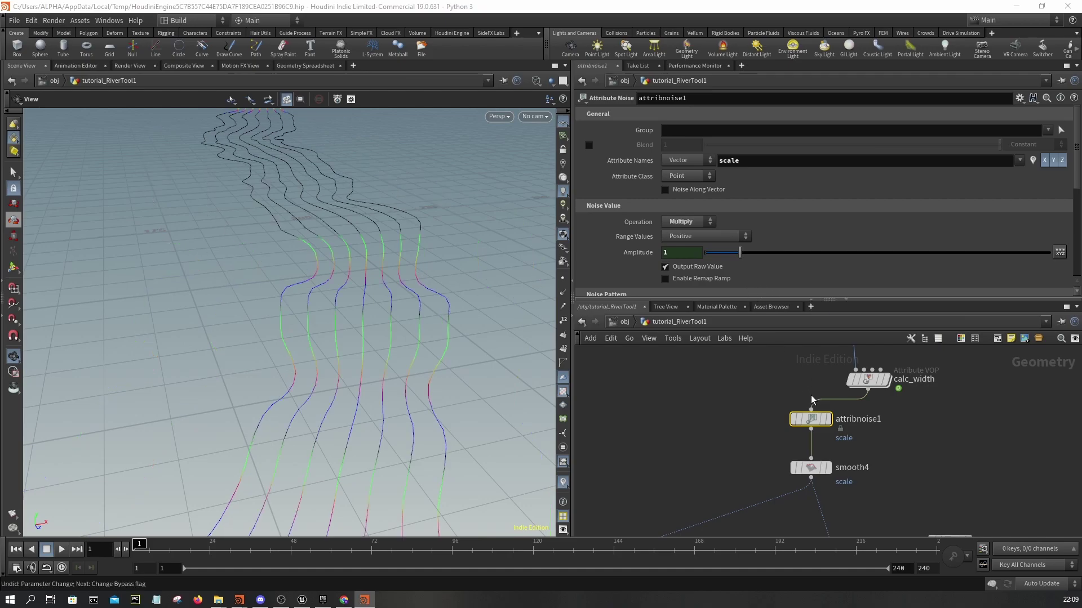
- Move attribnoise1 from above smooth4 into the connection between smooth4 and projection_geo
key(ctrl+x)
middle_drag(888, 483, 873, 383)
key(ctrl+v)
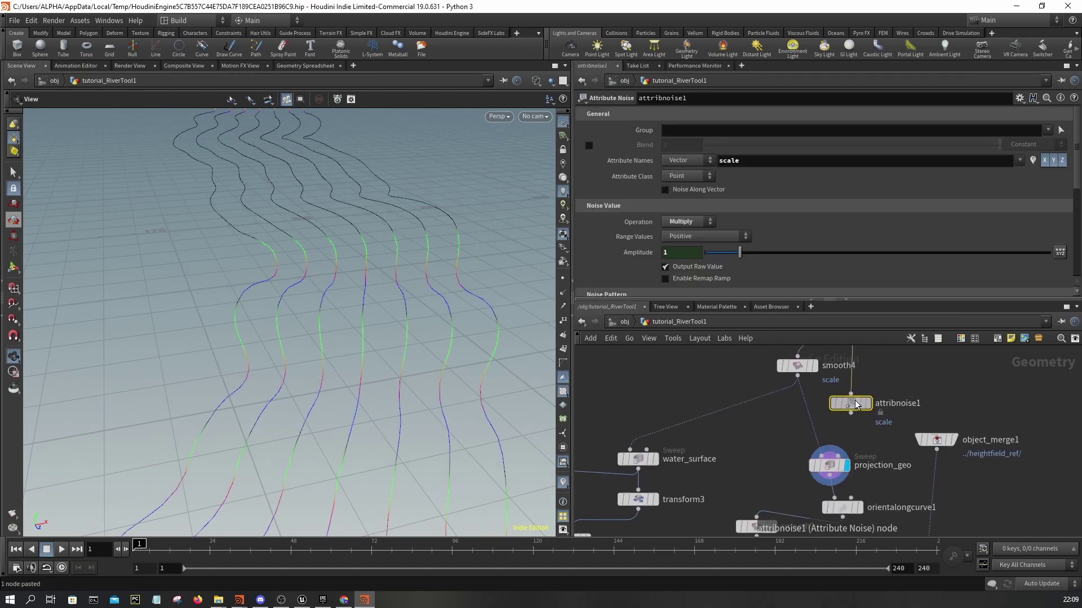
click(807, 416)
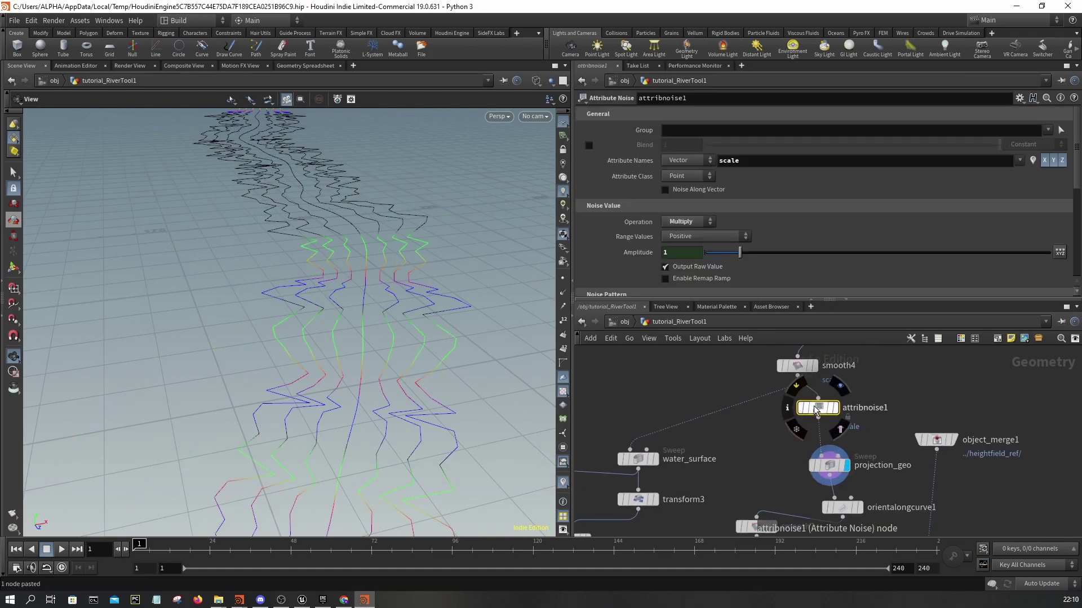
- Insert a copy of smooth4 between attribnoise1 and projection_geo, and set the copy's Strength to 27.49
click(803, 369)
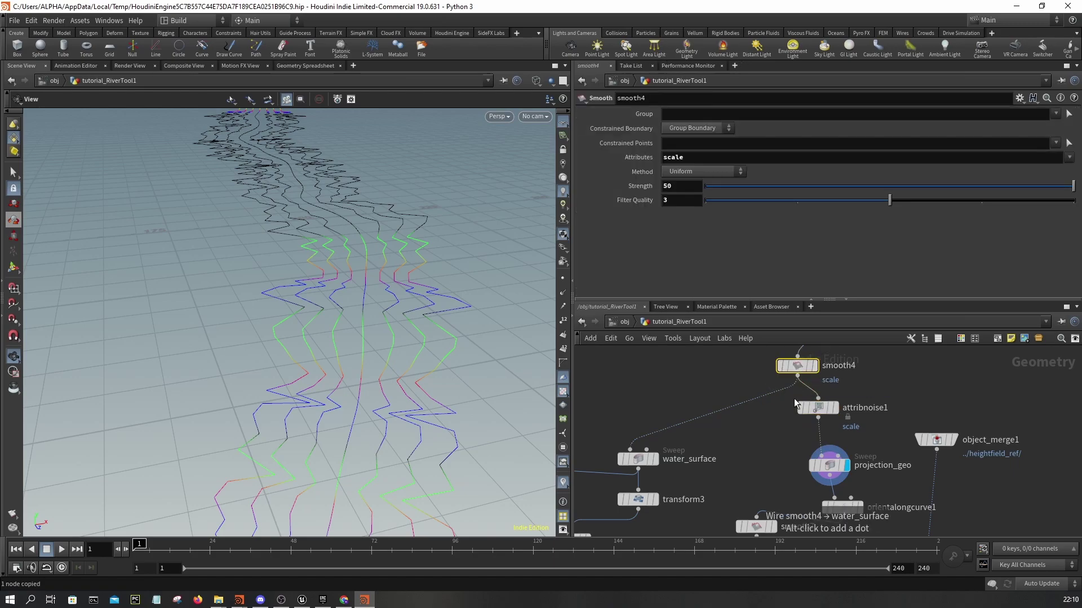
click(818, 437)
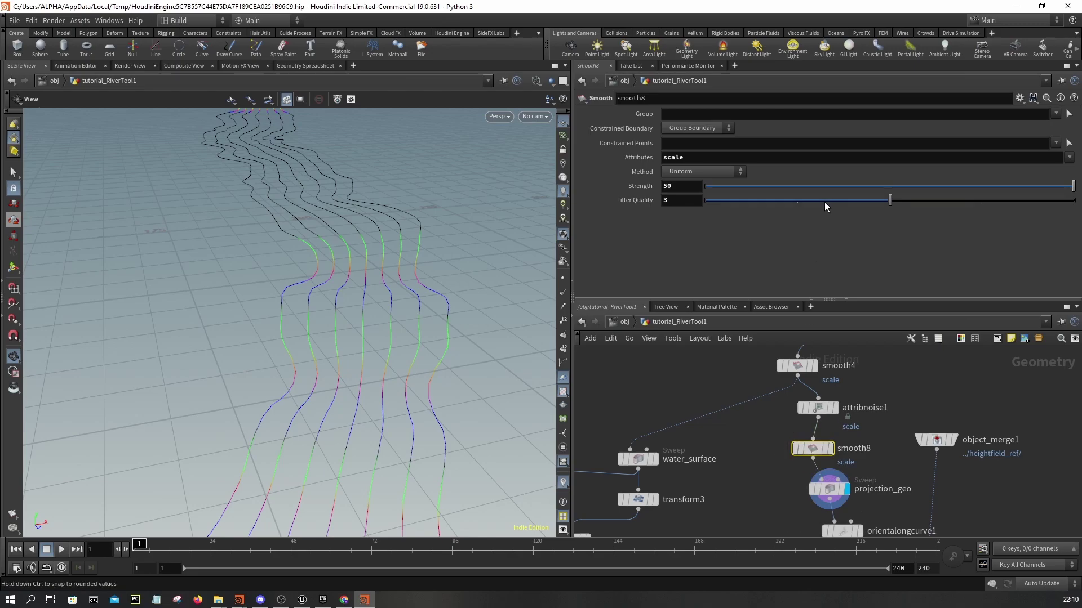
click(836, 186)
- Compare the water_surface sweep with the projection_geo curves by displaying each in turn
click(657, 463)
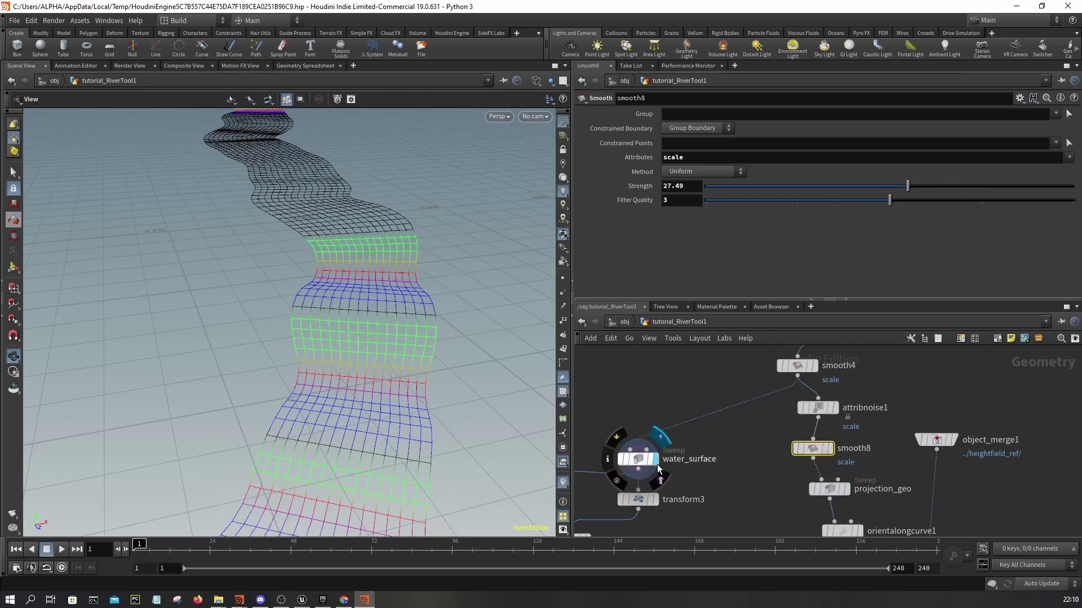
click(645, 455)
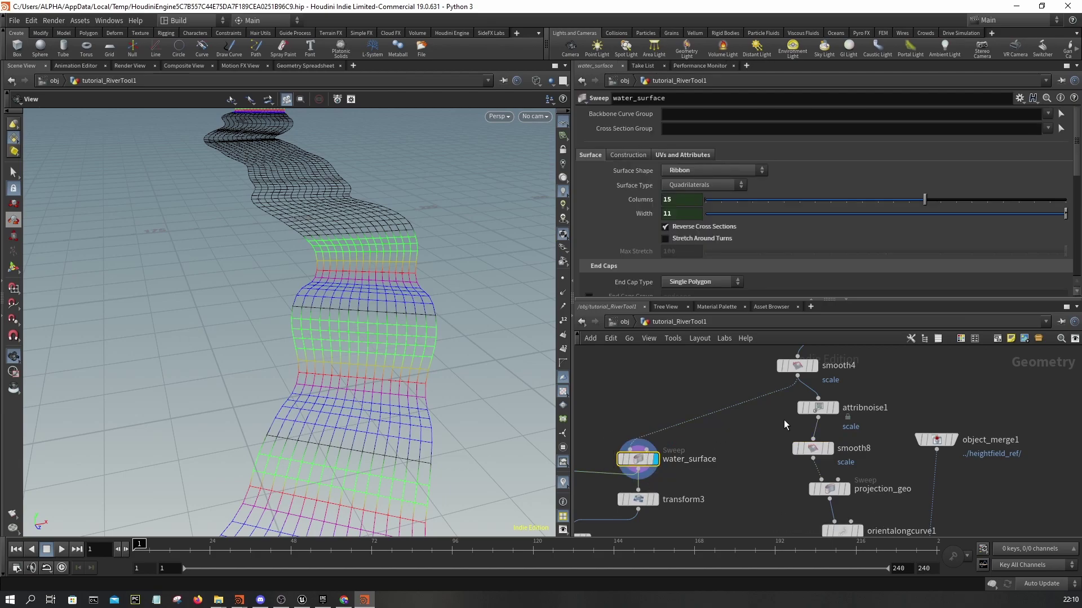
click(852, 501)
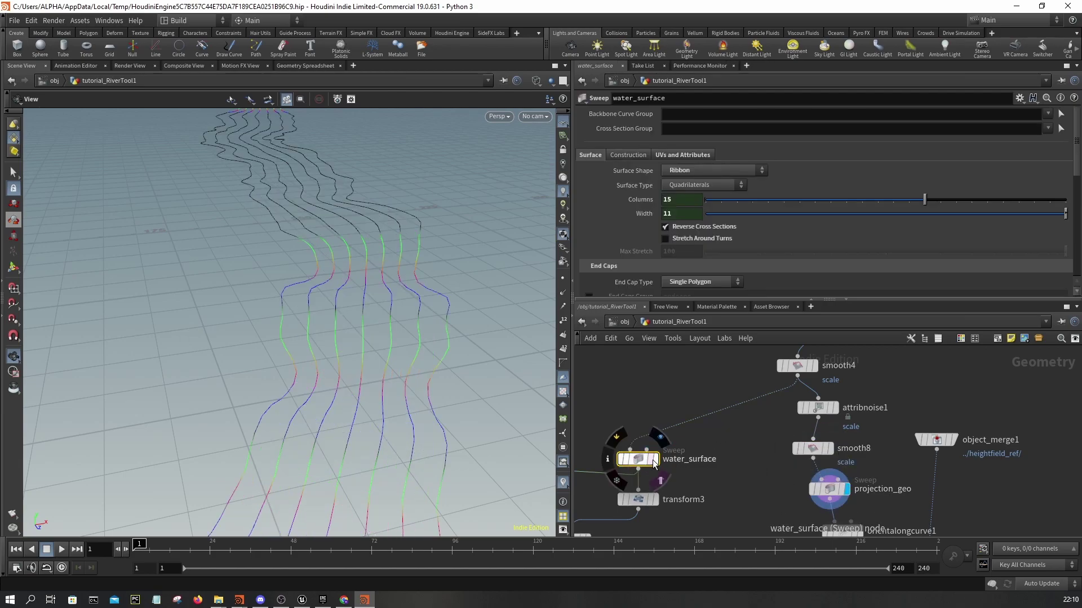
click(656, 462)
- Display the merge1 output again and check the updated river mesh from the side
scroll(741, 467, down, 6)
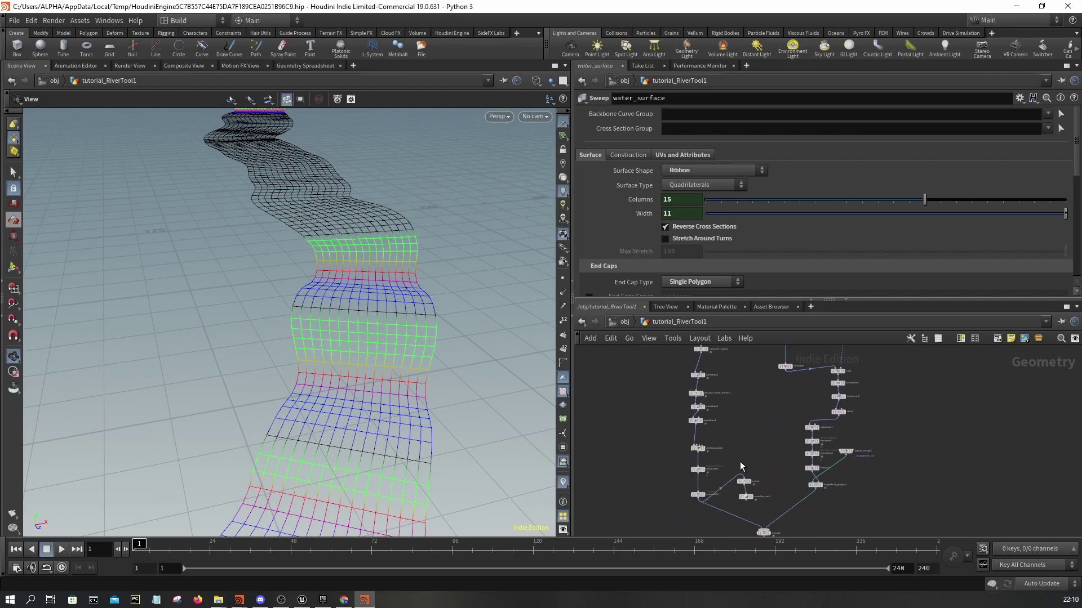
middle_drag(741, 468, 749, 386)
scroll(785, 463, up, 2)
click(770, 443)
click(754, 443)
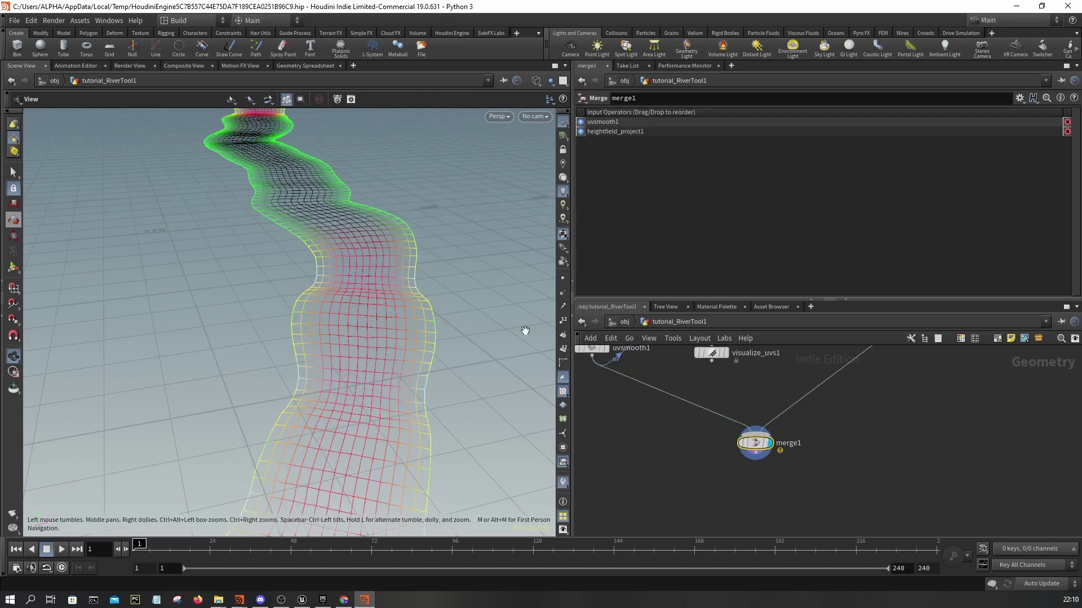
drag(508, 329, 464, 224)
- Save the updated tutorial_RiverTool asset with the rewired noise and return to Unreal Engine
click(80, 21)
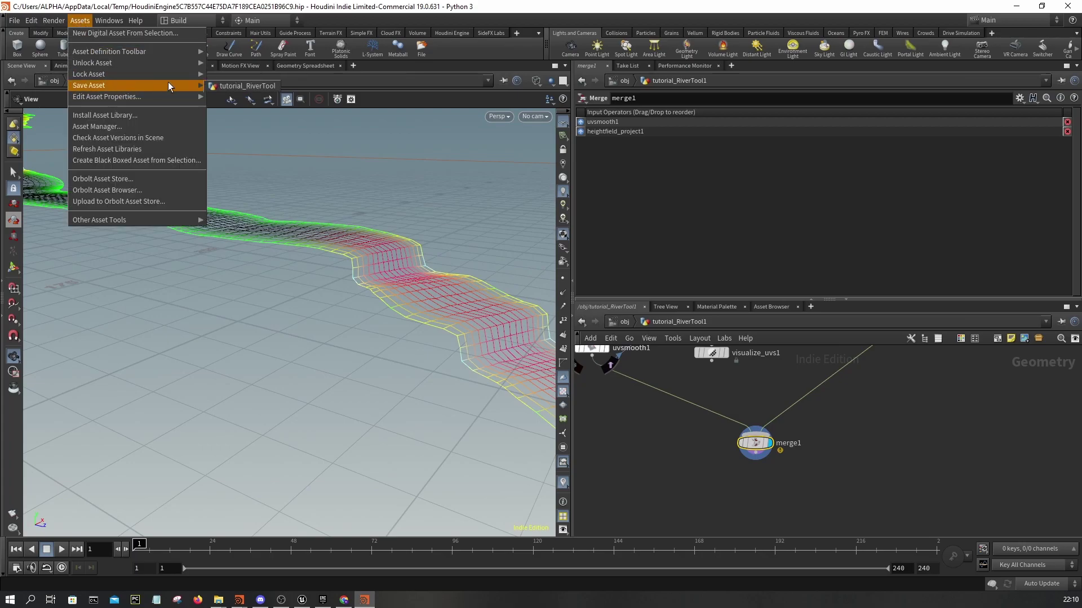
click(231, 86)
click(301, 600)
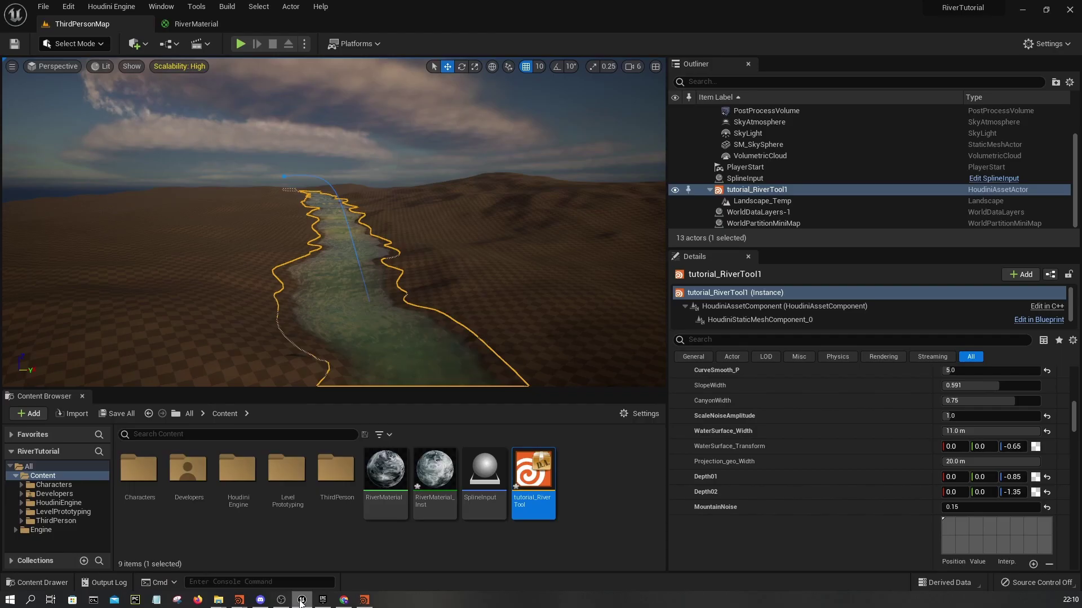
- Reimport the updated tutorial_RiverTool asset and rebuild all of its instances in the level
right_click(531, 479)
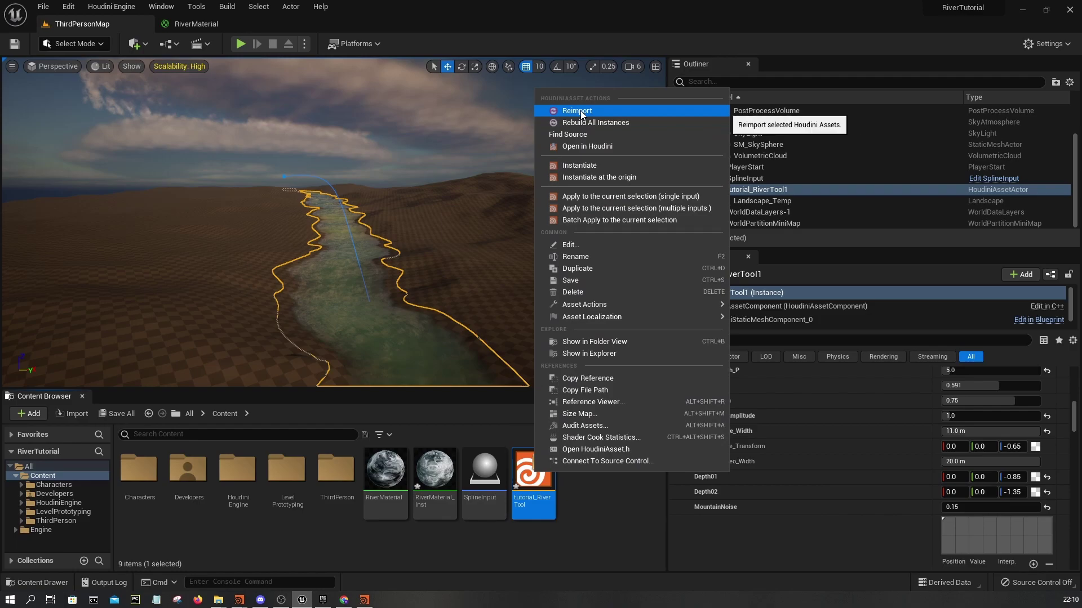
click(551, 111)
right_click(531, 479)
click(558, 144)
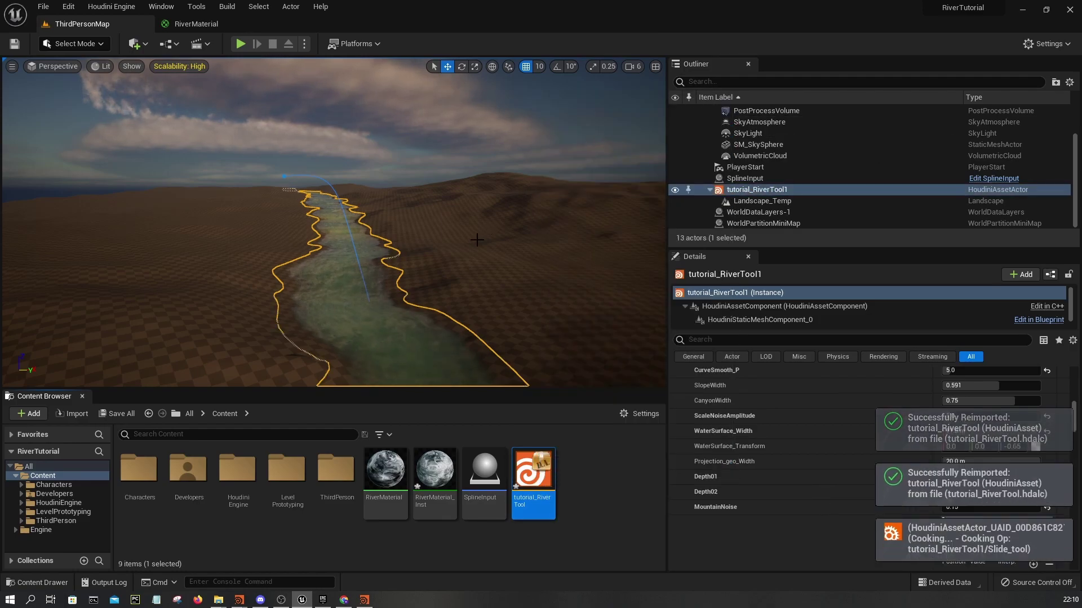
- Examine the rebuilt river's banks and water surface in the viewport, and review the tool's width and noise parameters
right_drag(345, 280, 417, 315)
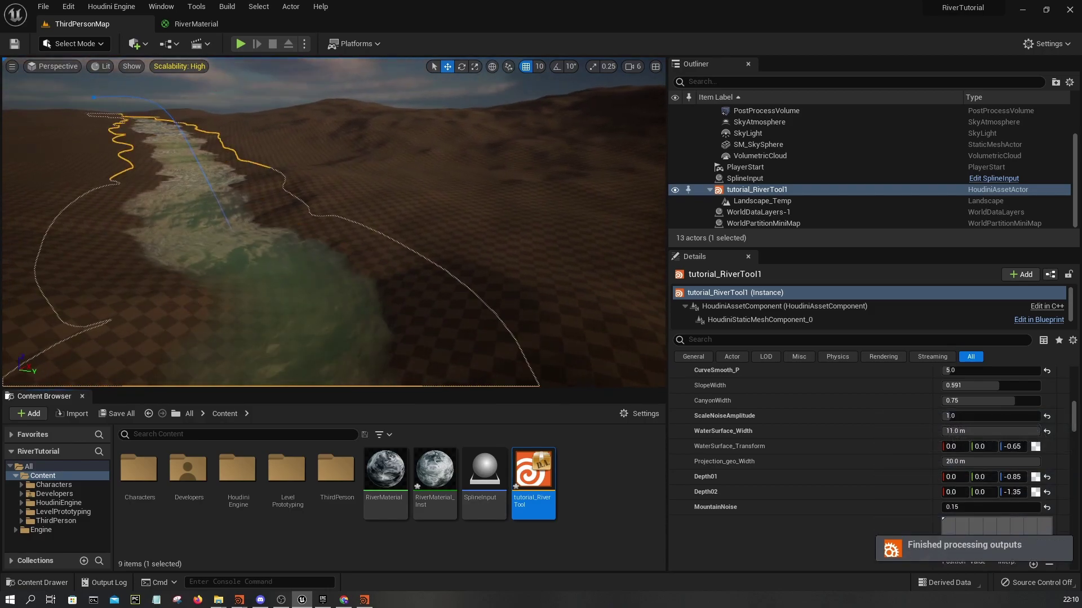
right_drag(323, 255, 401, 256)
scroll(845, 307, down, 1)
scroll(848, 417, up, 2)
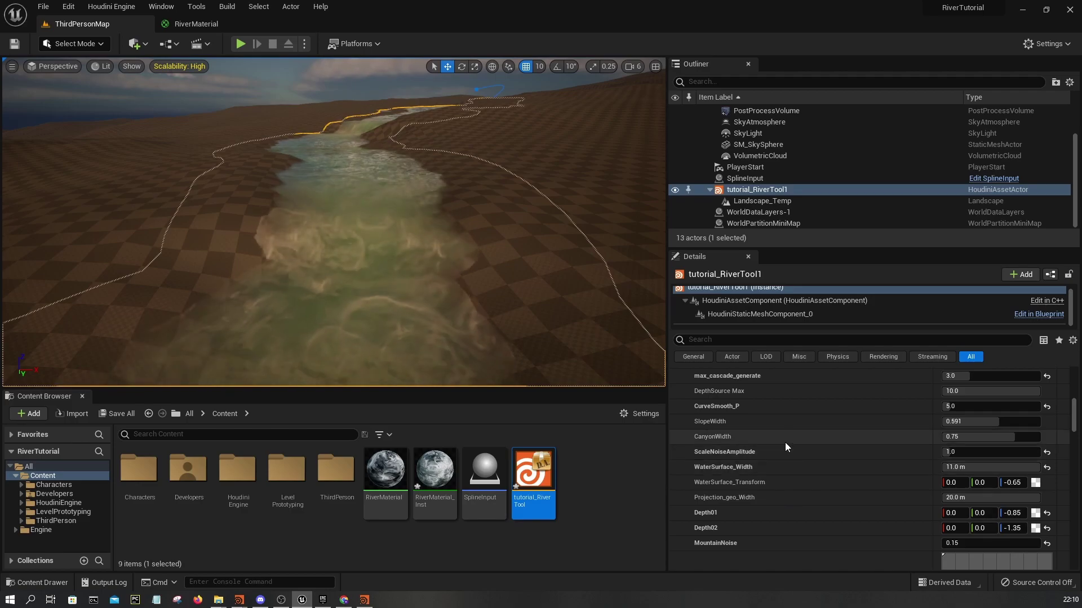
- Review the river tool's parameters and set WaterSurface_Width to 6 m
scroll(783, 451, down, 2)
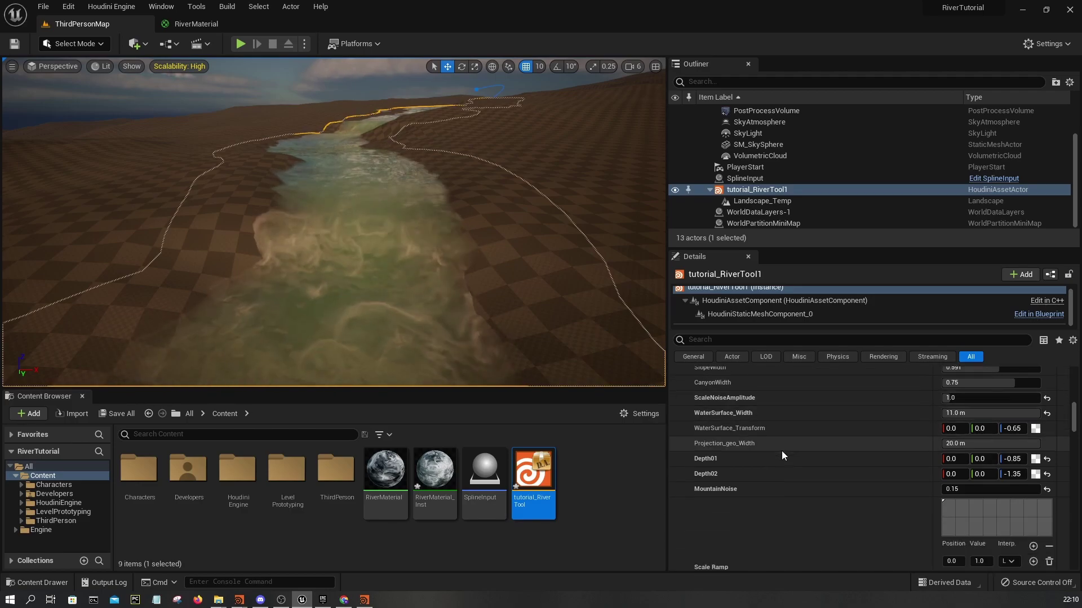
scroll(781, 451, down, 3)
scroll(778, 450, up, 7)
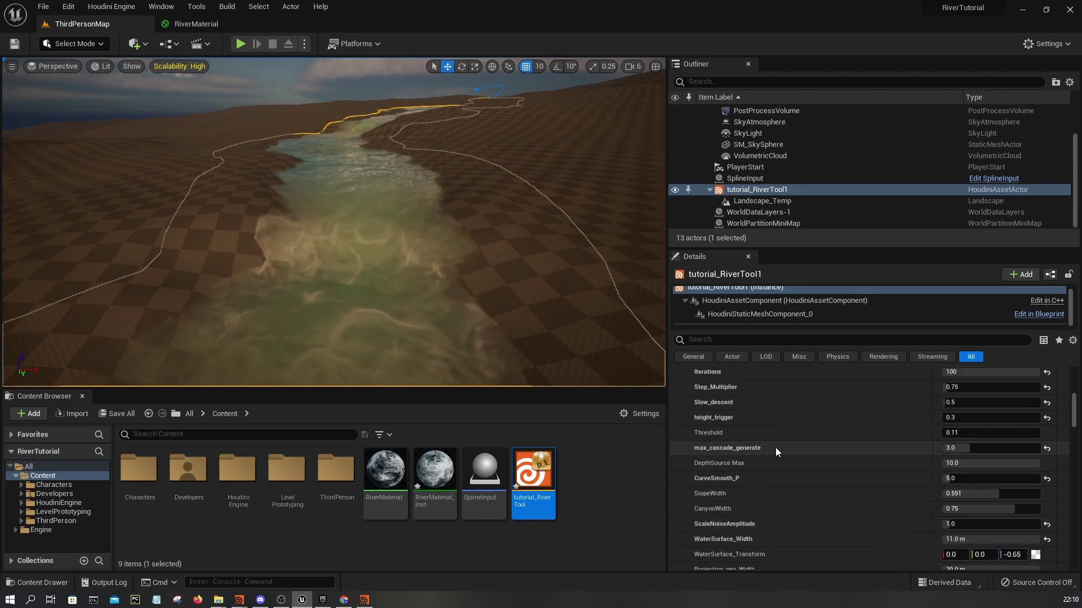
scroll(775, 434, up, 2)
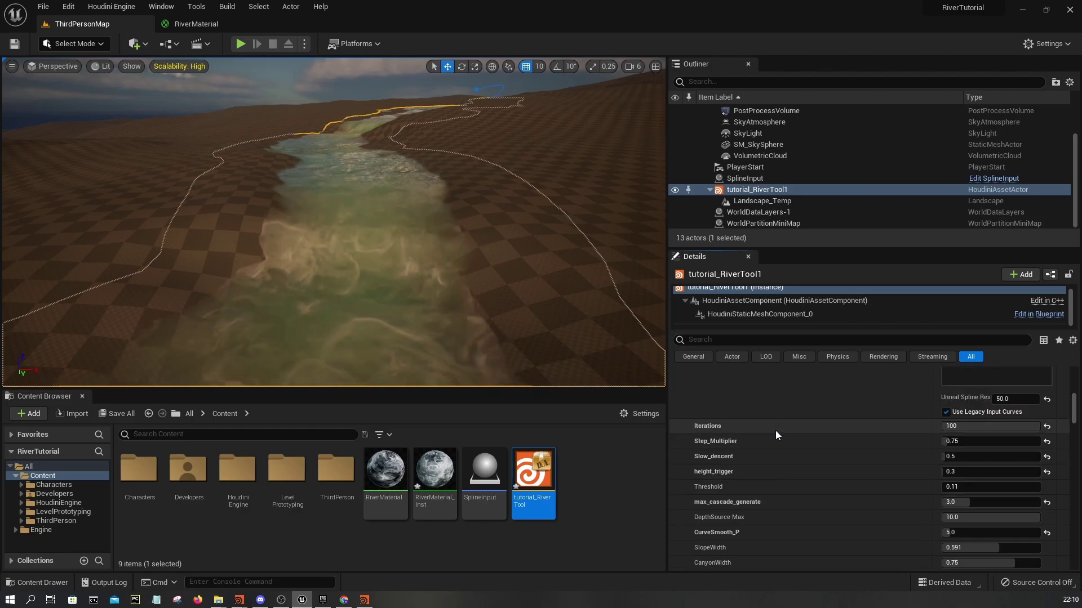
scroll(776, 431, up, 6)
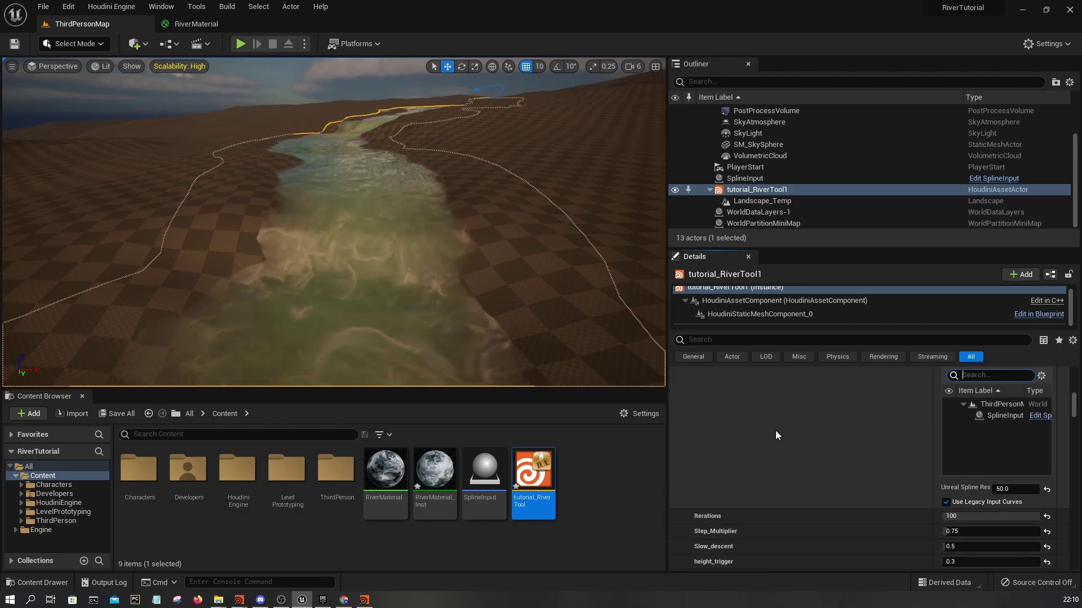
scroll(758, 450, down, 9)
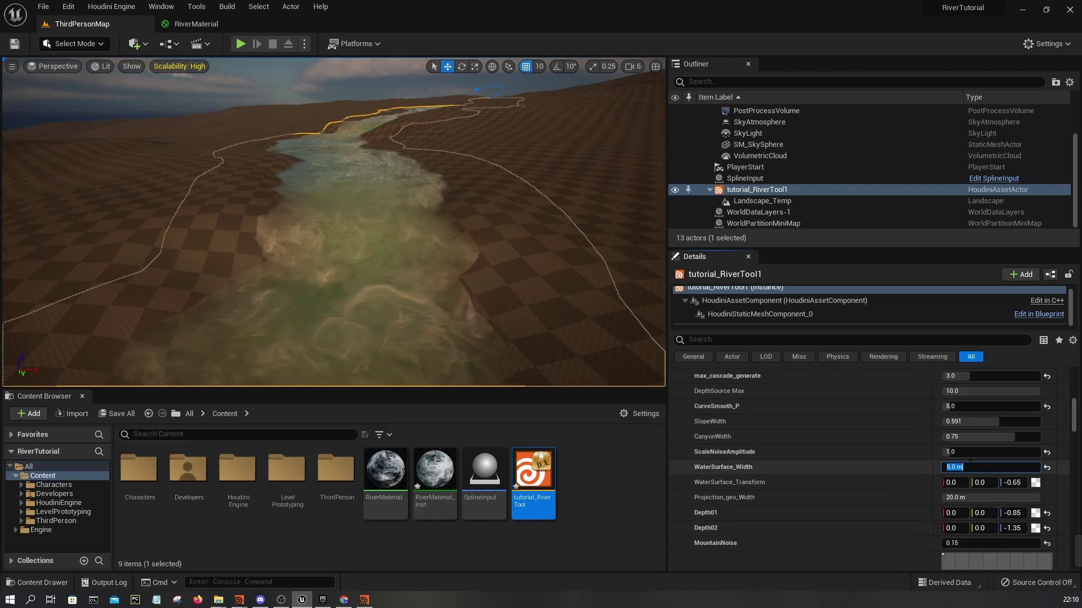
key(Return)
text(6)
key(Return)
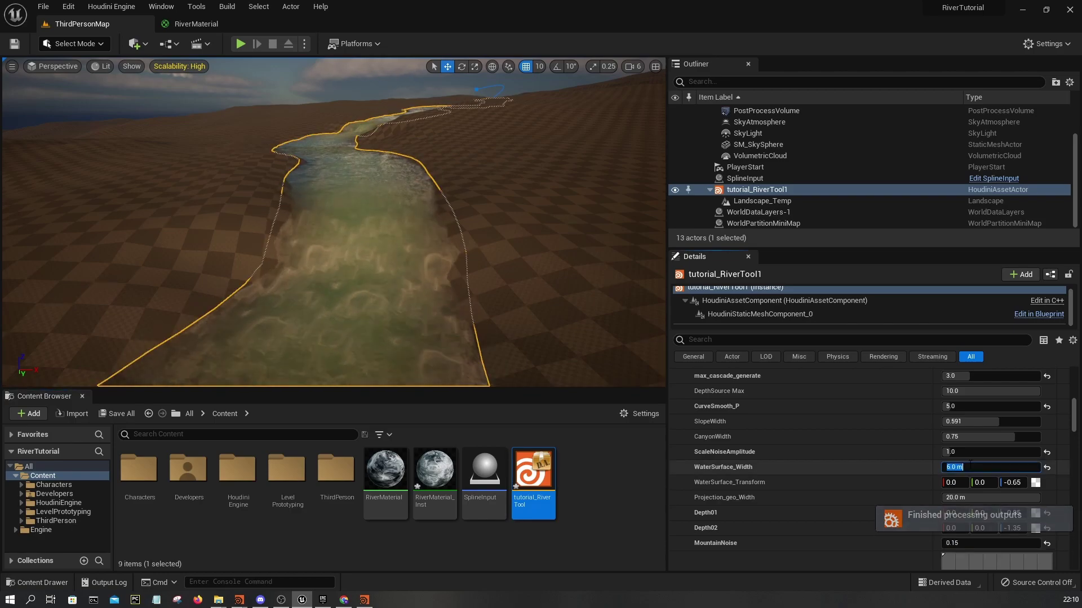
- Examine the narrowed river along its course, and select a point of the SplineInput curve to check the water beneath it
right_drag(604, 249, 536, 304)
right_drag(451, 253, 429, 254)
scroll(823, 440, down, 1)
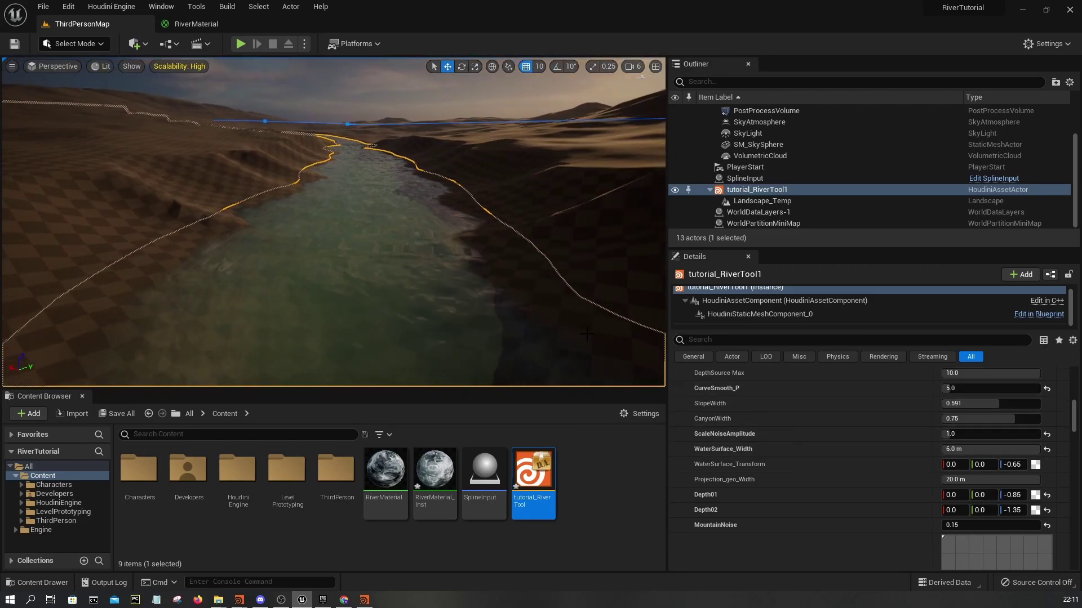
right_drag(441, 293, 419, 305)
key(g)
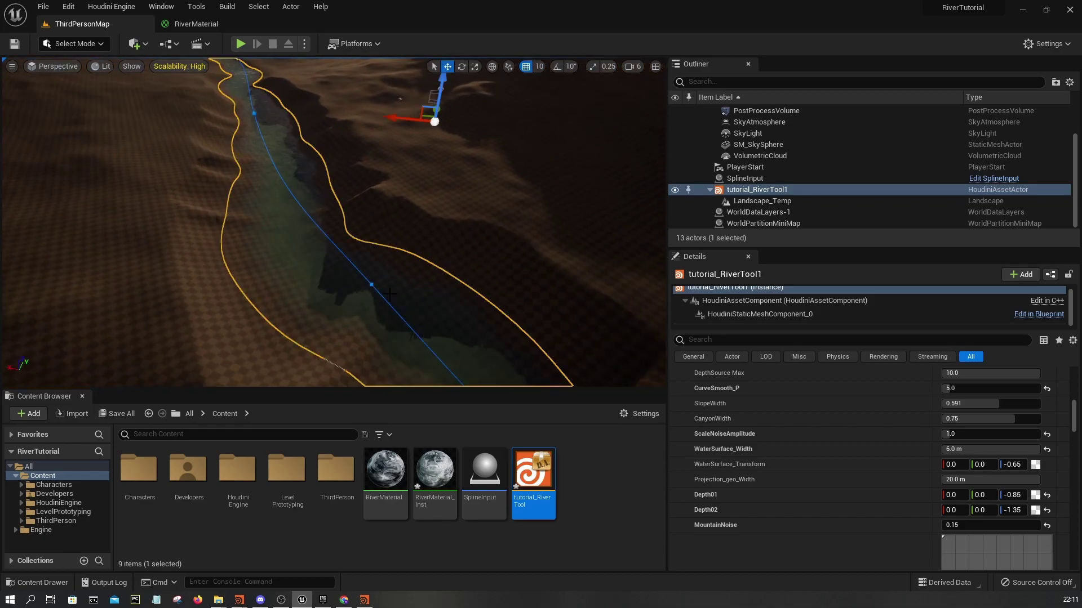
click(371, 283)
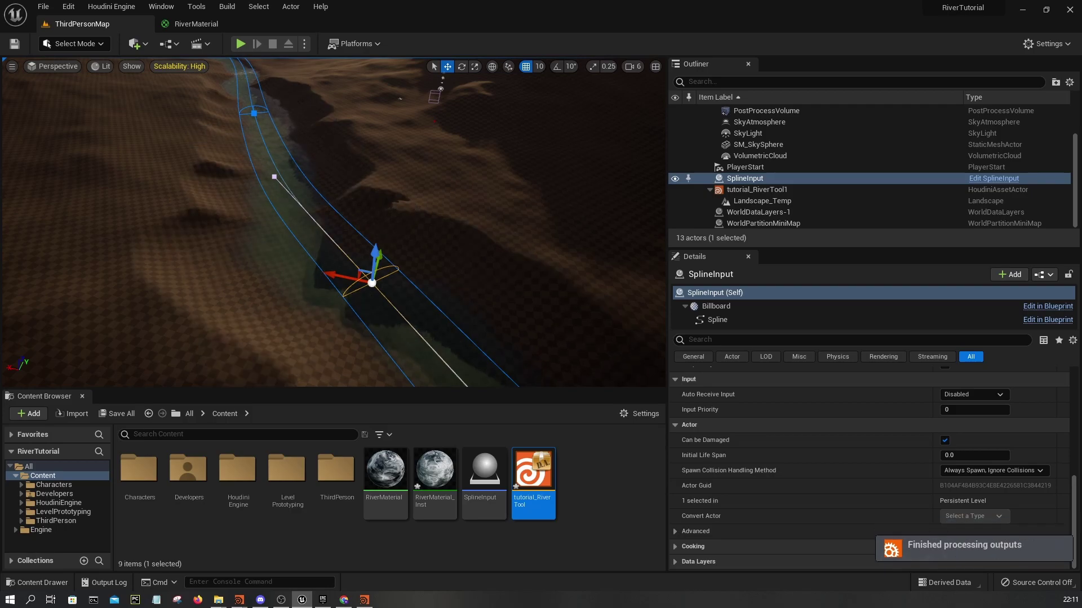
key(w)
mouse_move(320, 261)
right_down()
mouse_move(315, 270)
mouse_move(291, 147)
mouse_move(371, 299)
mouse_move(344, 287)
mouse_move(321, 254)
mouse_move(312, 274)
right_up()
key(s)
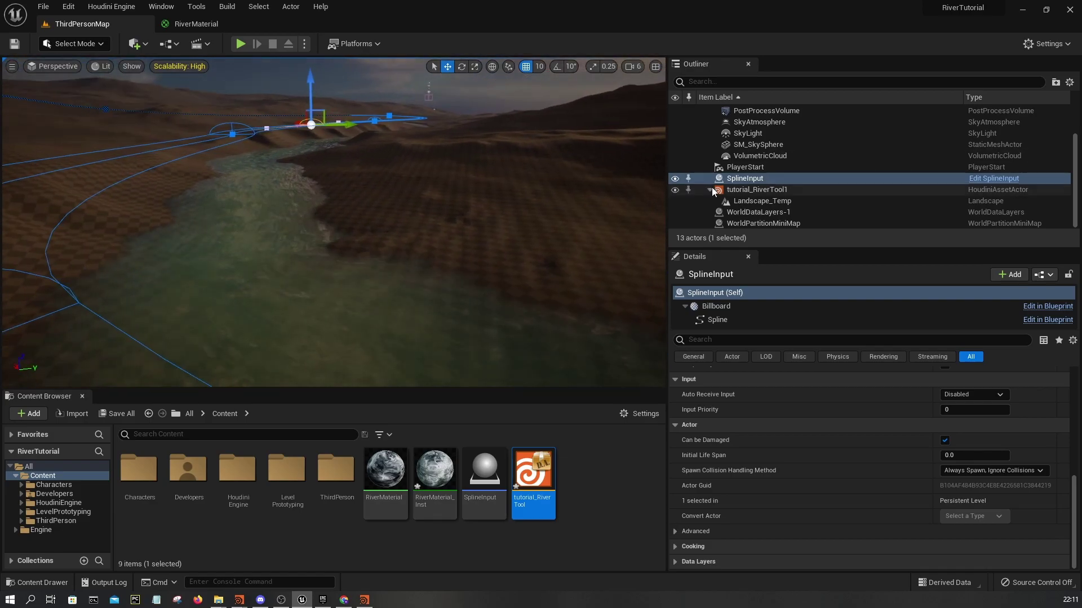
- Select tutorial_RiverTool1 and check its scale ramp, resample_res and Columns parameters against the river in the viewport
click(710, 189)
click(791, 202)
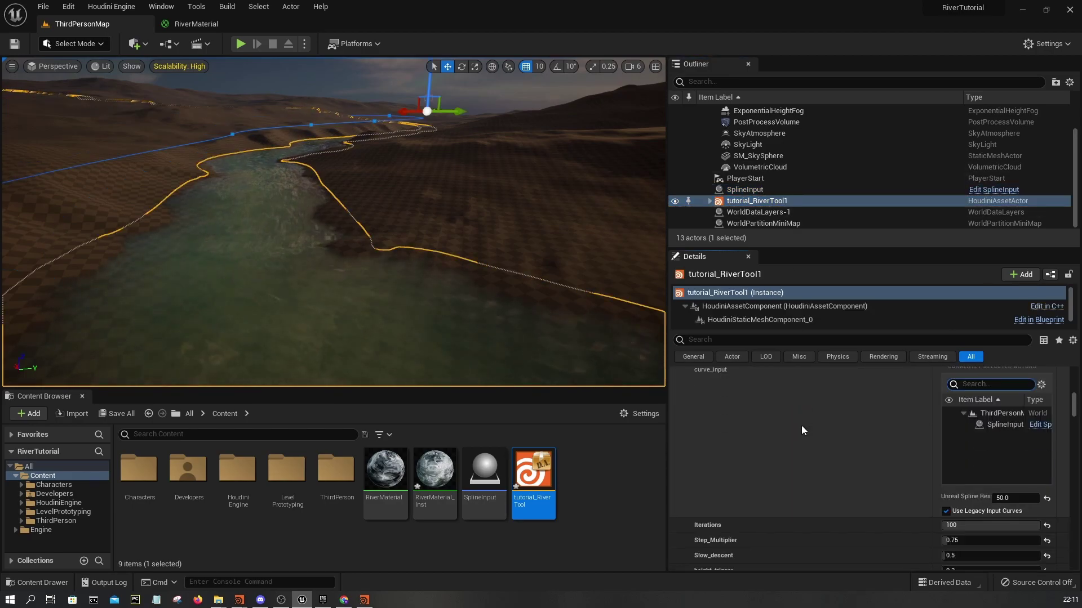
scroll(800, 425, down, 5)
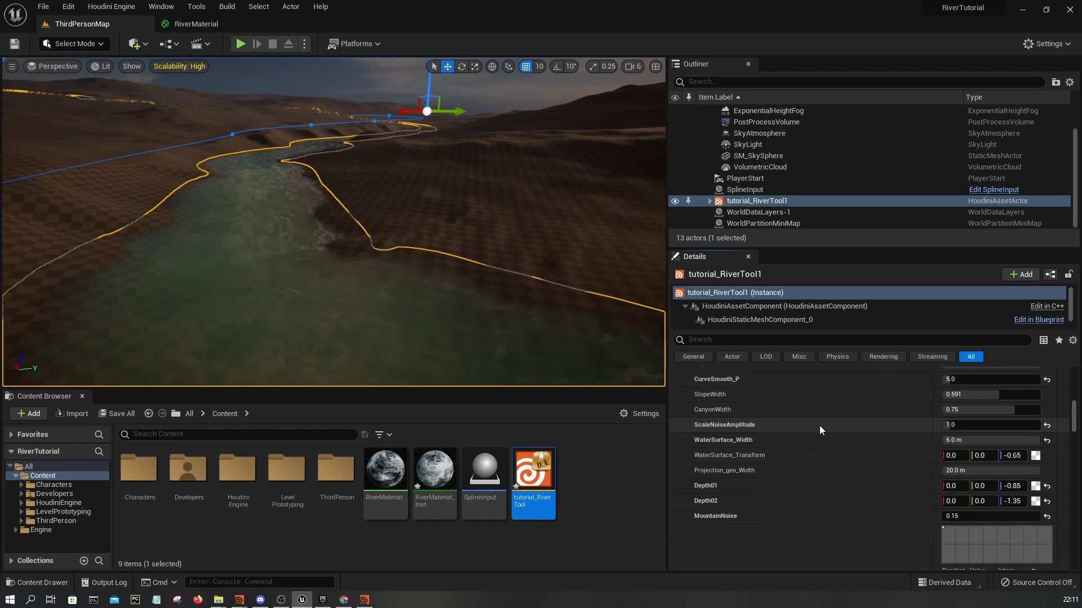
scroll(821, 435, down, 6)
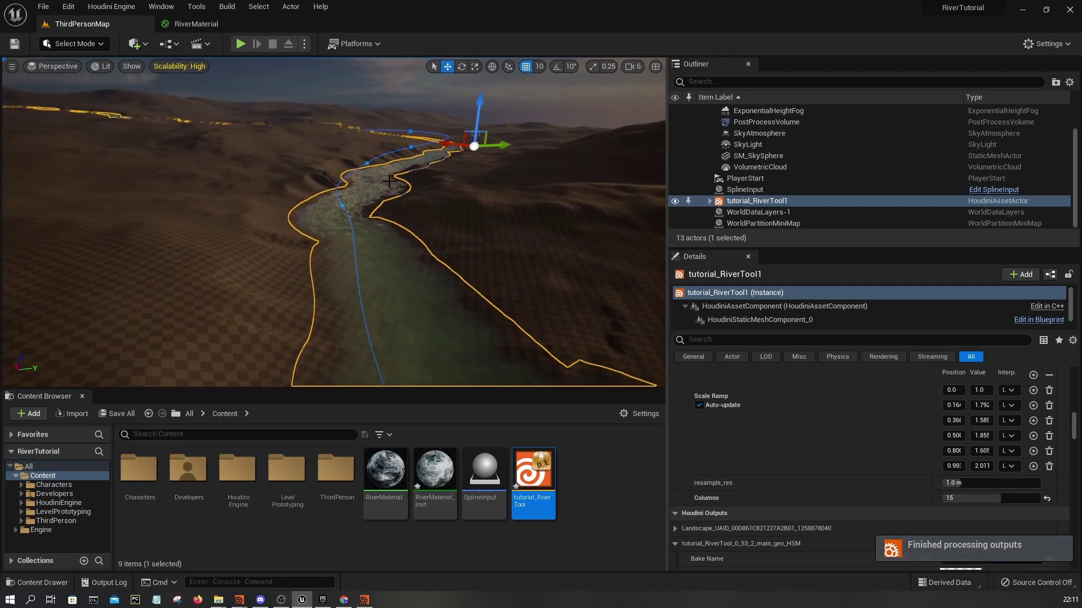
right_drag(387, 182, 445, 236)
right_drag(387, 210, 386, 177)
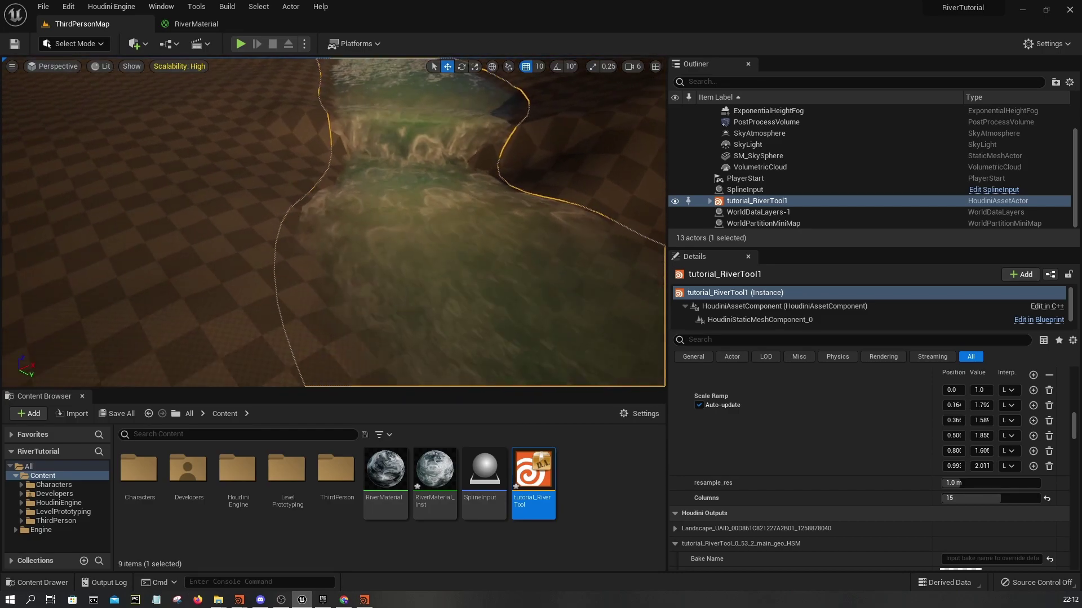
- Inspect the river's cascades and banks up close with the landscape and with the river tool selected
click(291, 293)
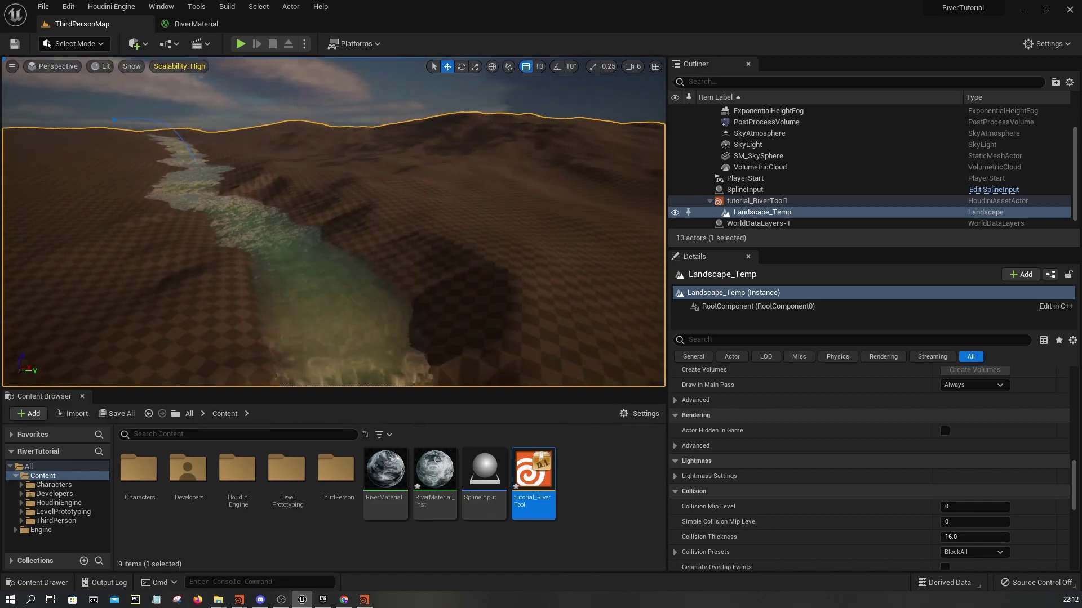
right_drag(291, 293, 394, 321)
right_drag(293, 280, 292, 333)
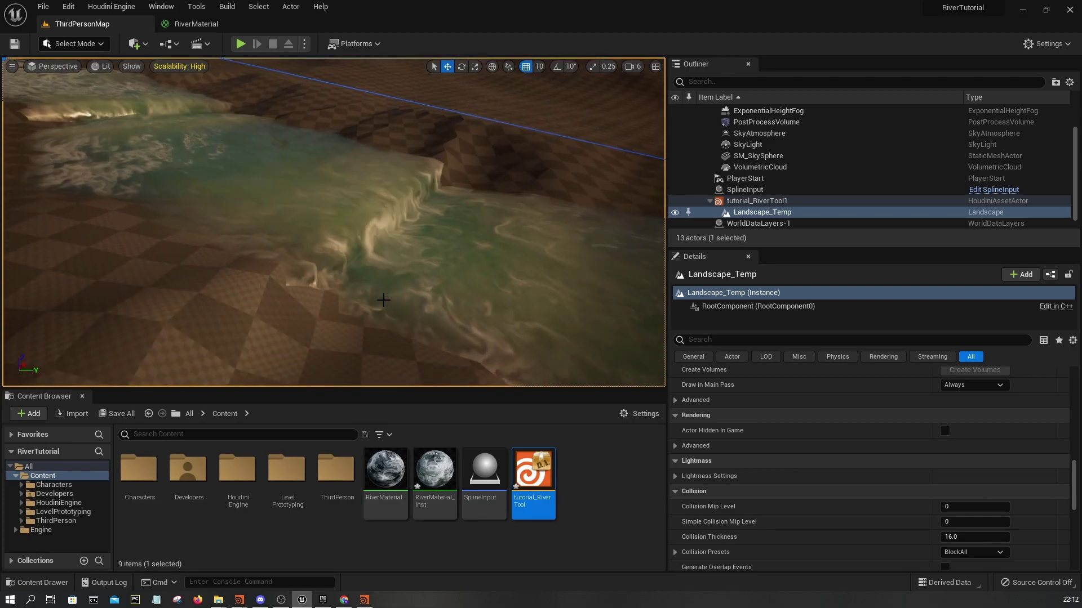
right_drag(373, 299, 507, 248)
right_drag(404, 259, 478, 282)
right_drag(374, 218, 474, 245)
right_drag(404, 282, 404, 294)
click(386, 202)
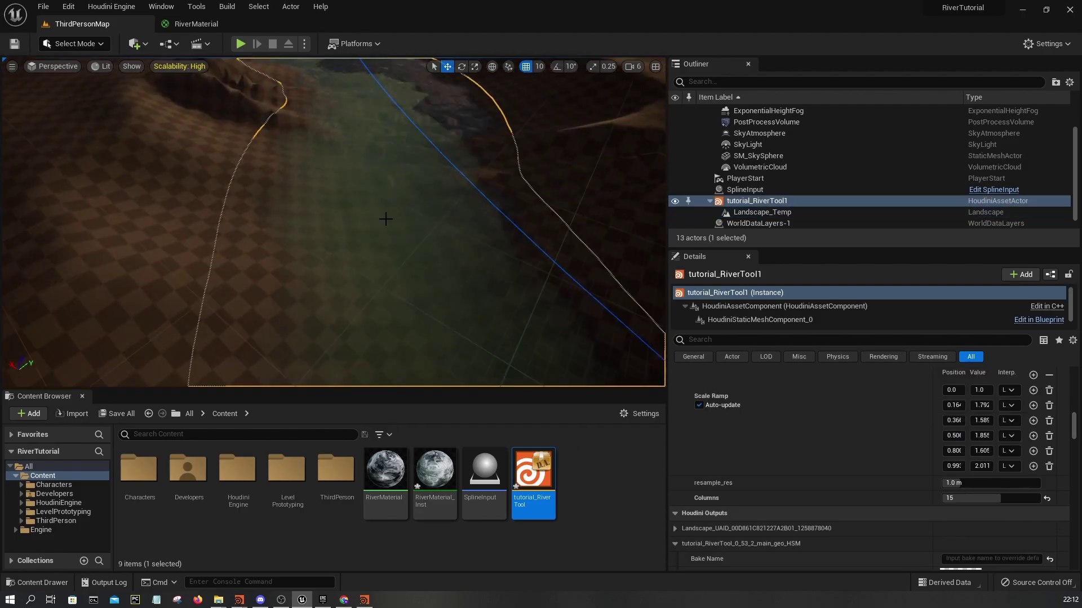
- Inspect the river mesh and landscape topology in Wireframe view mode, and restore the Lit view mode
click(101, 66)
click(121, 108)
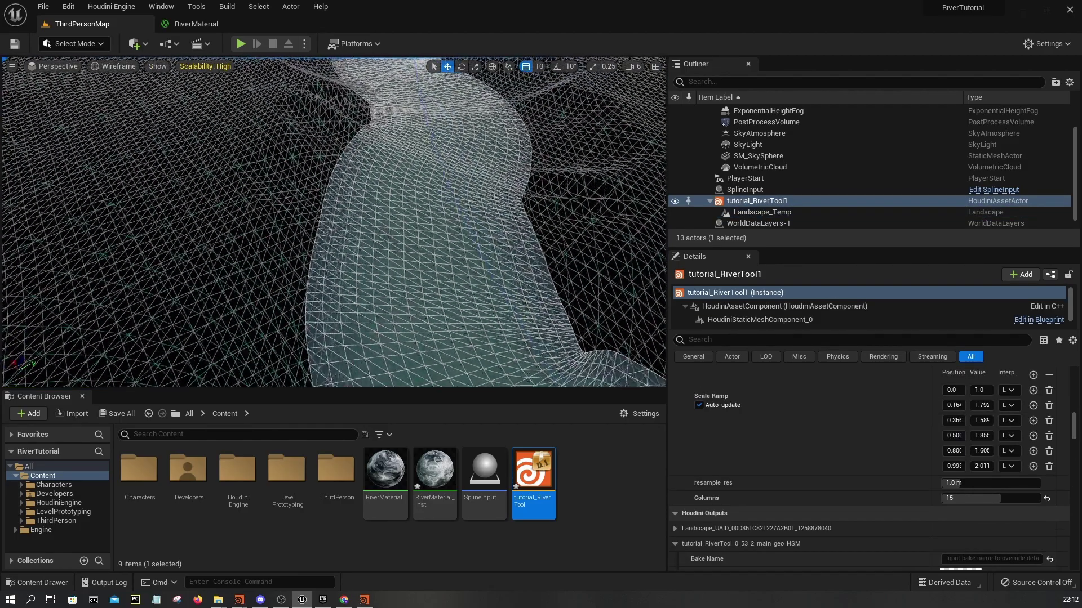
mouse_move(334, 222)
right_down()
mouse_move(199, 222)
mouse_move(328, 222)
mouse_move(320, 227)
right_up()
click(128, 67)
click(130, 95)
right_drag(131, 93, 131, 93)
right_drag(334, 222, 311, 189)
click(758, 223)
click(757, 200)
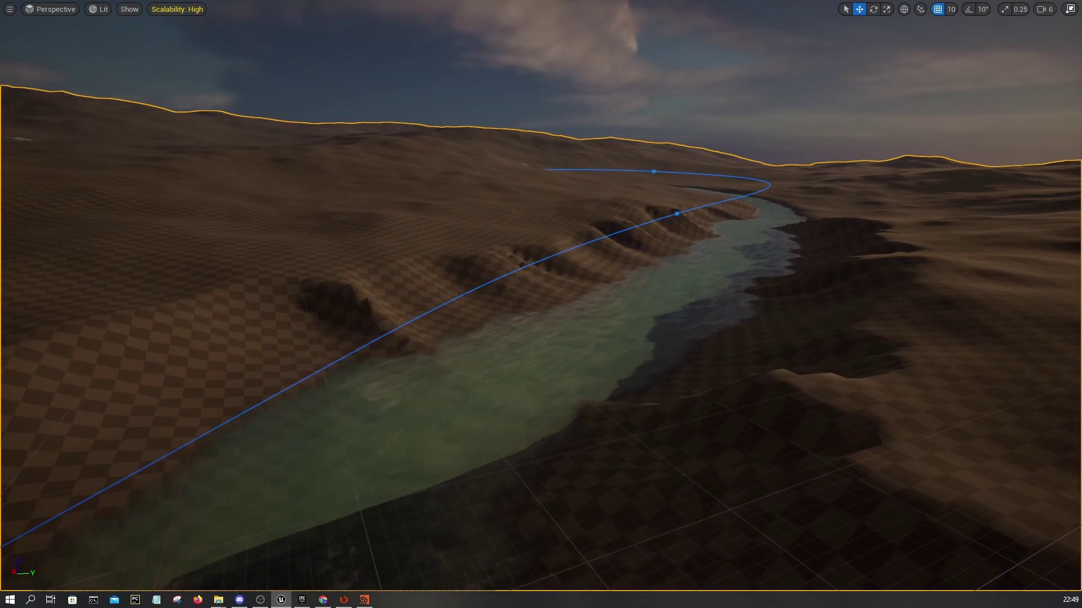
- Switch to Houdini, display the water_surface sweep node and enlarge the space for its parameters
drag(1081, 5, 394, 0)
scroll(540, 362, down, 3)
middle_drag(590, 296, 616, 475)
scroll(636, 349, up, 5)
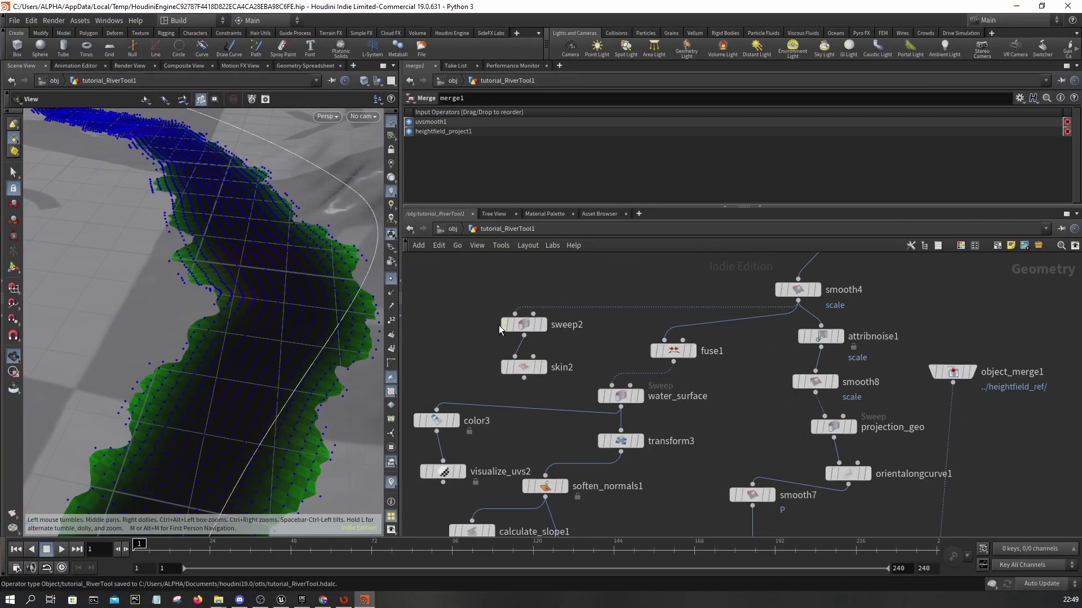
scroll(642, 387, up, 1)
click(618, 397)
drag(663, 207, 662, 383)
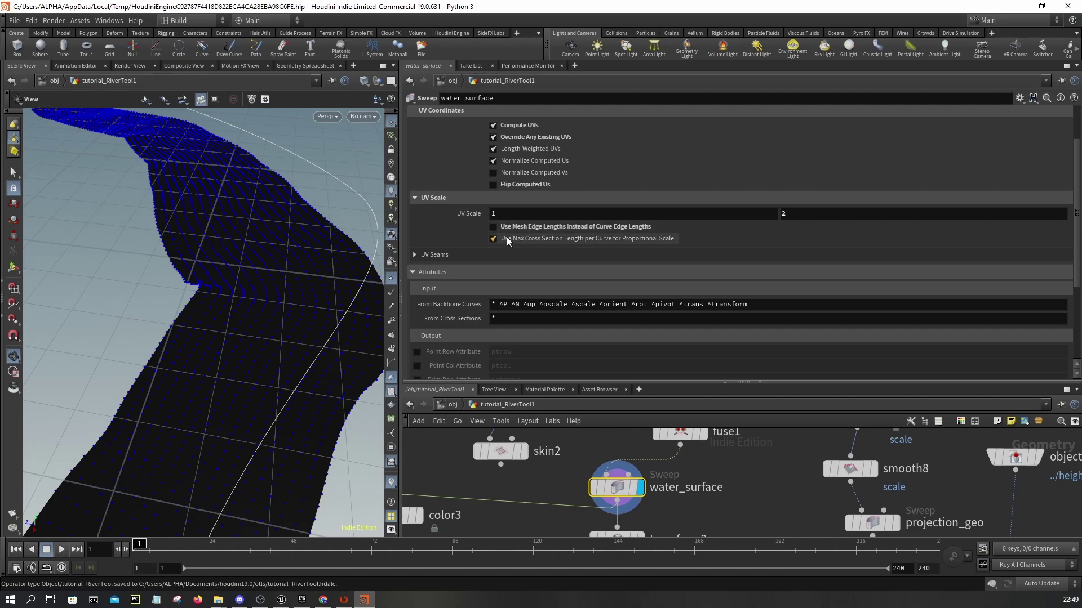
- Review the water_surface sweep's UV coordinate, UV scale and attribute settings
scroll(520, 228, up, 2)
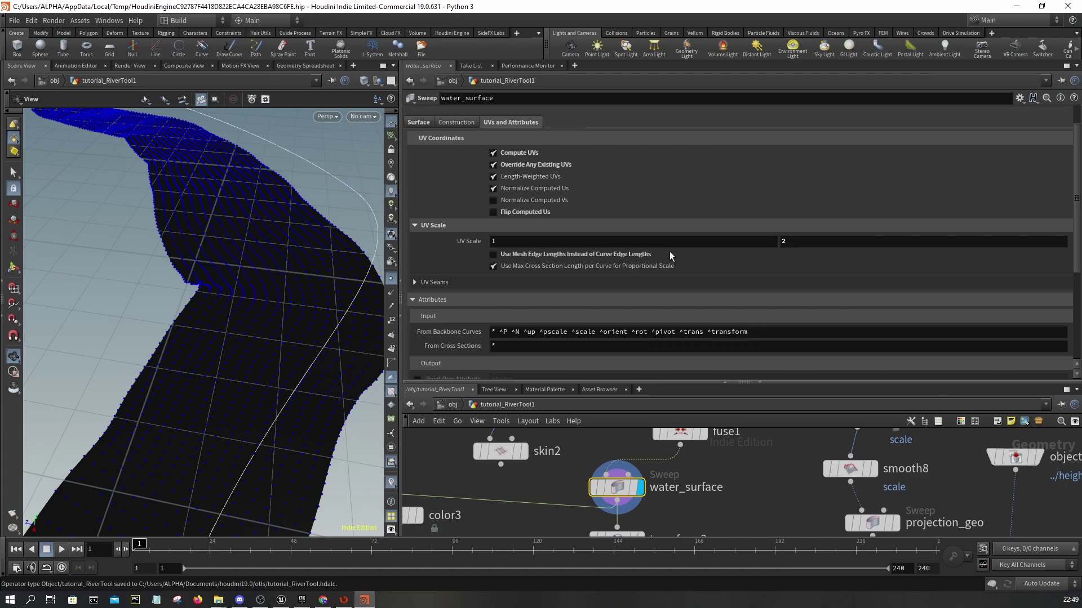
scroll(572, 253, up, 2)
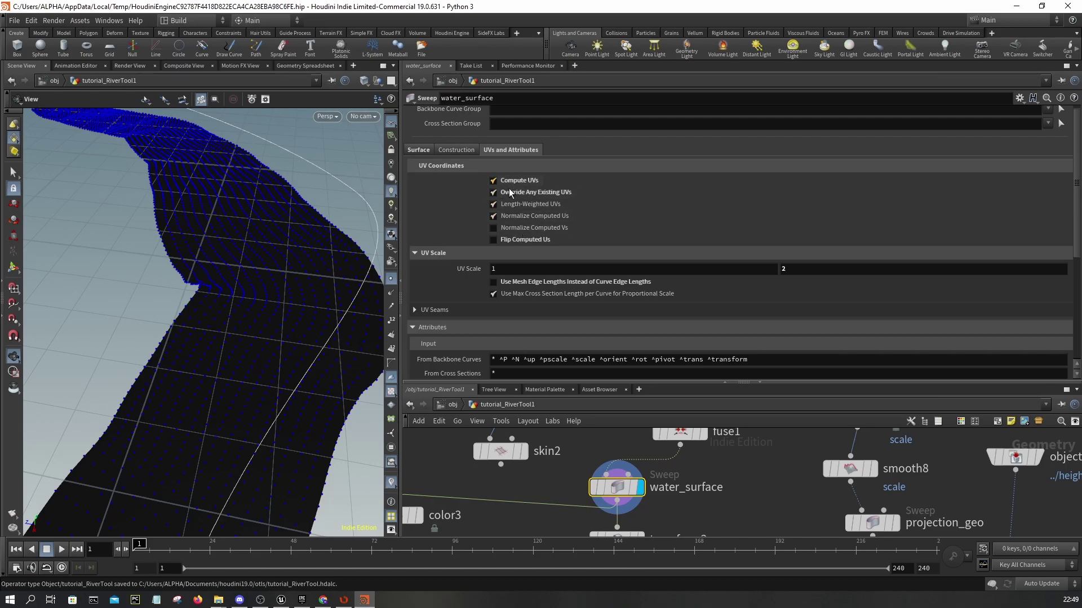
scroll(584, 221, down, 8)
scroll(586, 214, up, 7)
- Set the water_surface sweep's Max Stretch to 10 in its surface settings
click(455, 137)
click(415, 135)
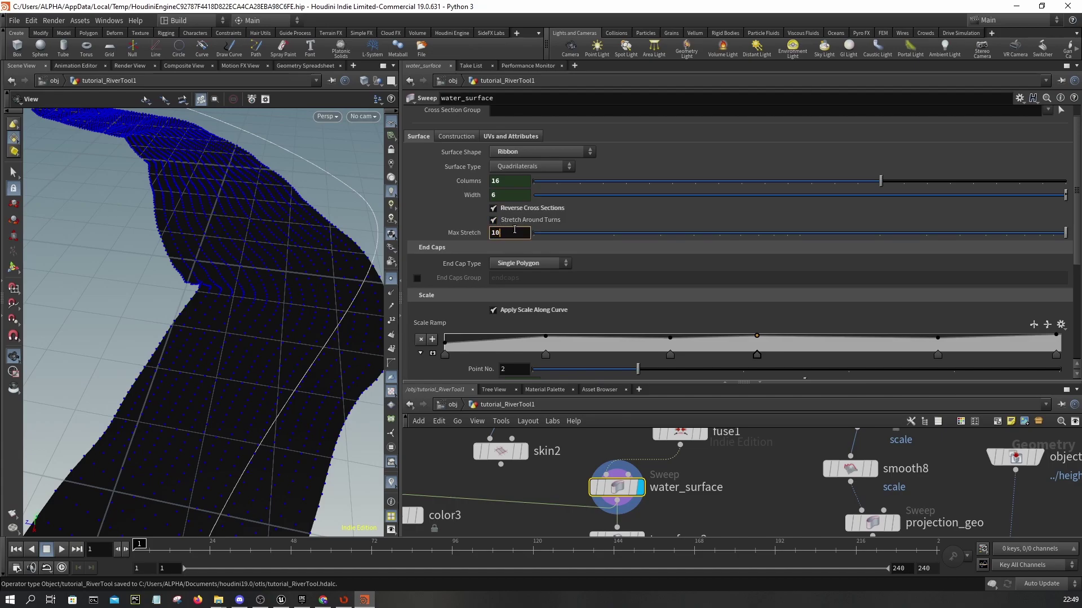
click(515, 232)
text(10)
key(Return)
- Display the fuse1 node feeding water_surface, review its snap settings and enlarge the node network area
scroll(680, 457, down, 2)
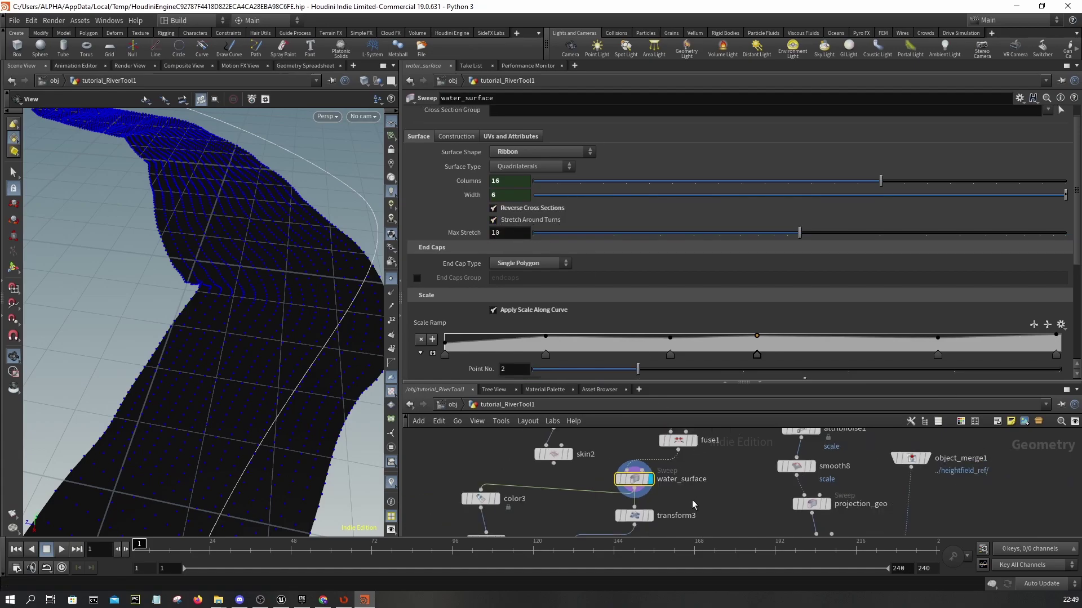
middle_drag(689, 448, 686, 486)
scroll(690, 484, up, 1)
click(694, 457)
click(673, 480)
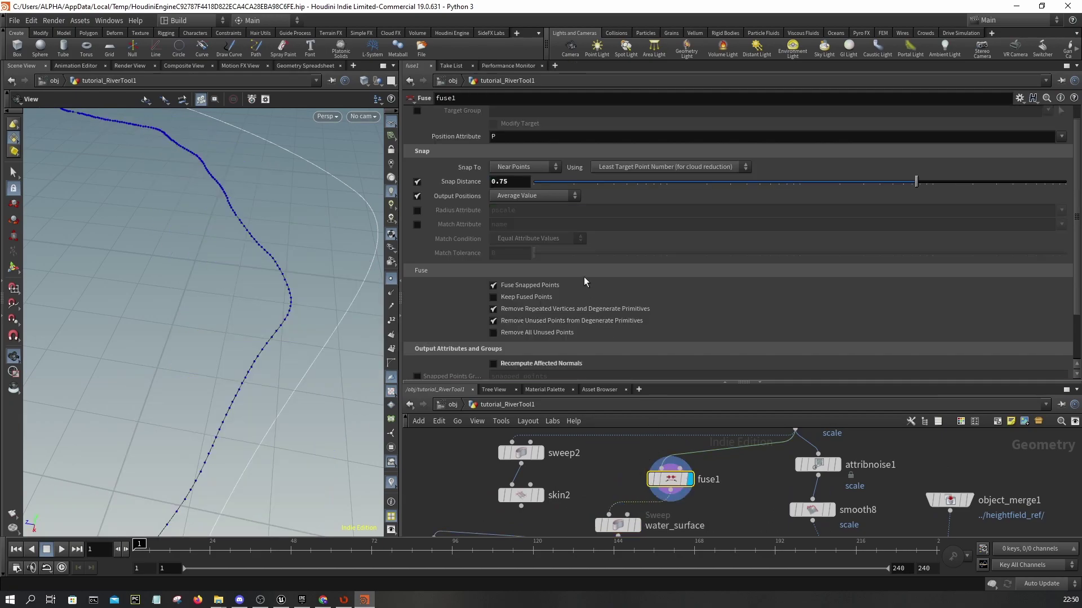
mouse_move(672, 485)
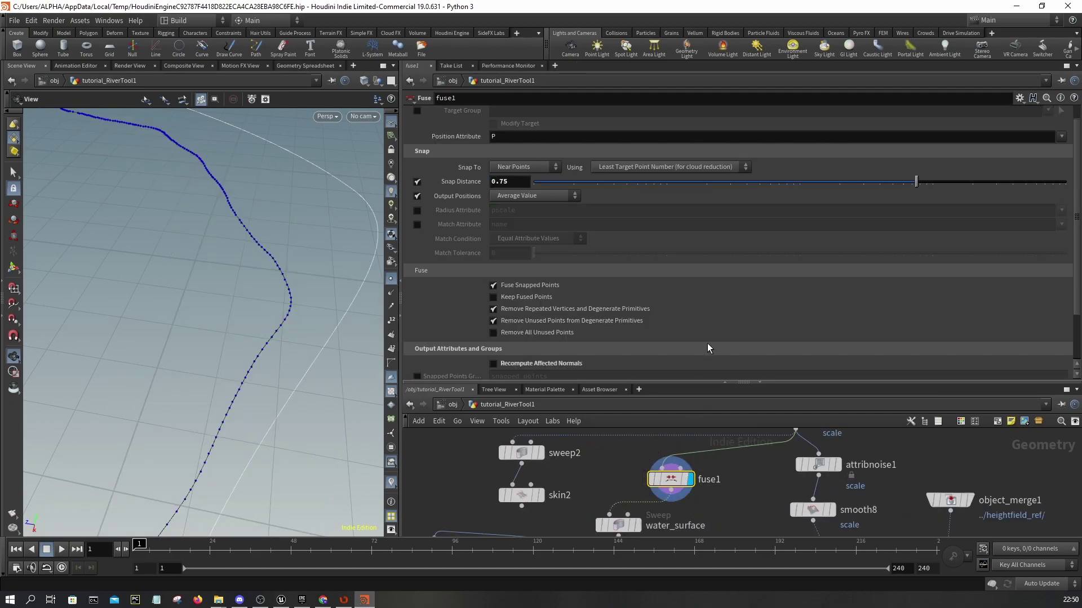
drag(692, 383, 684, 308)
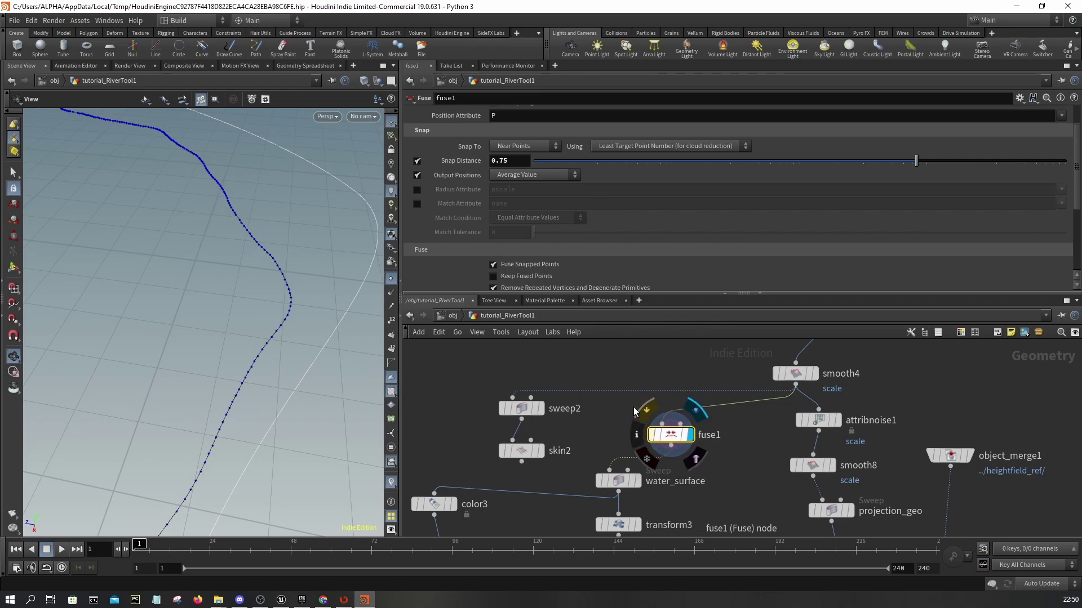
- Examine the point spacing of the fuse1 curve along the river's bends from several angles
drag(279, 265, 307, 305)
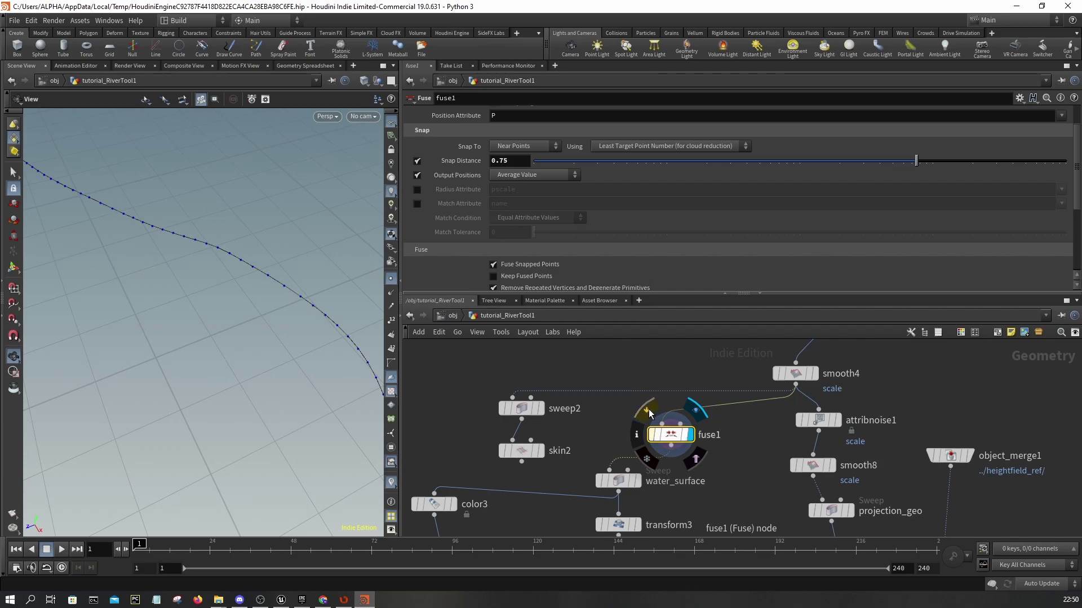
drag(232, 264, 265, 209)
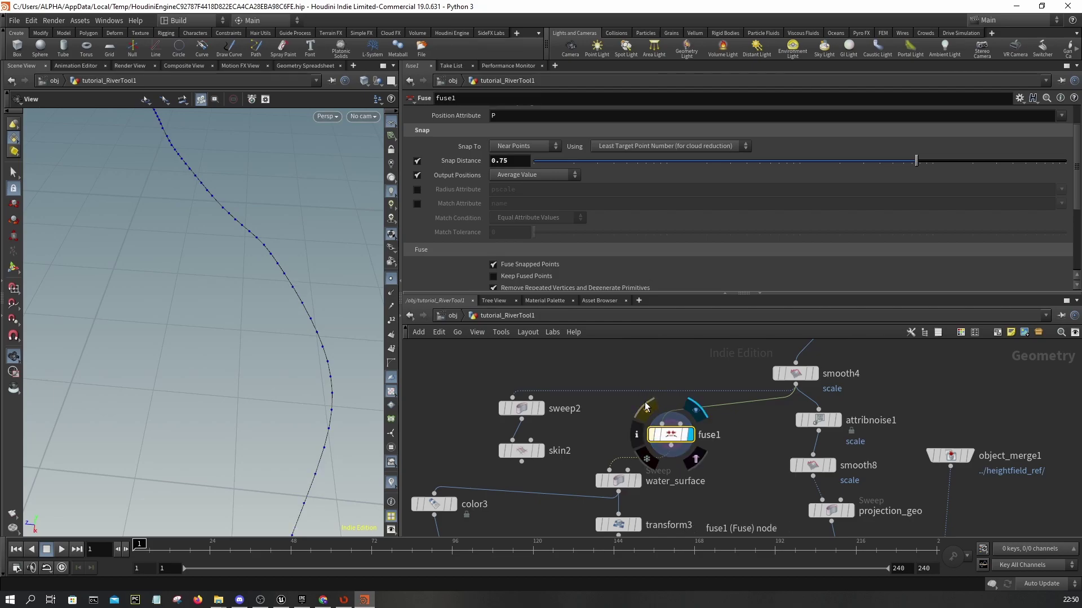
drag(332, 304, 290, 292)
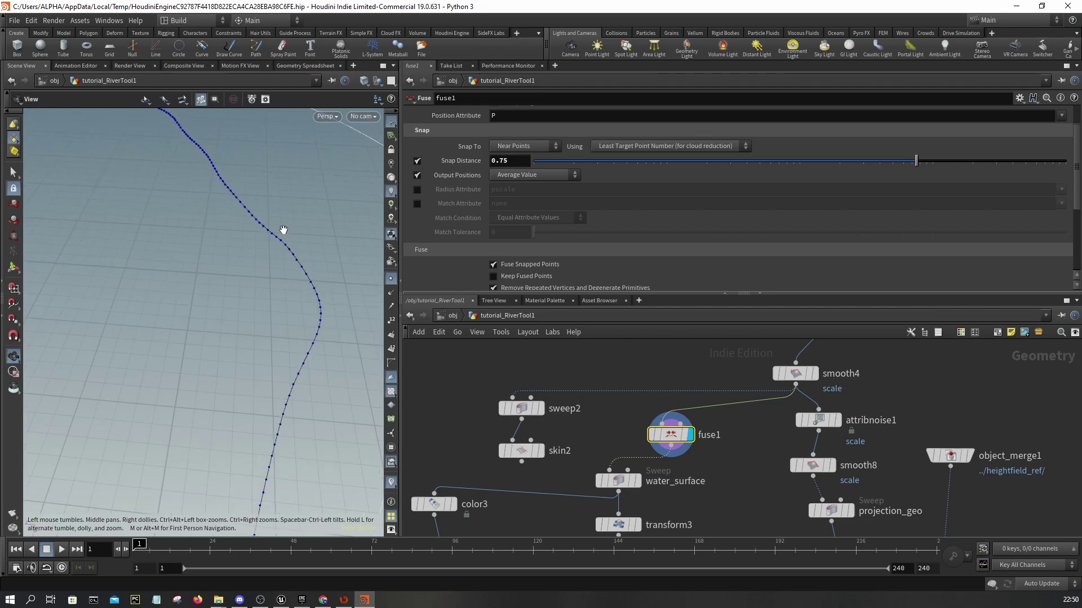
drag(281, 234, 285, 352)
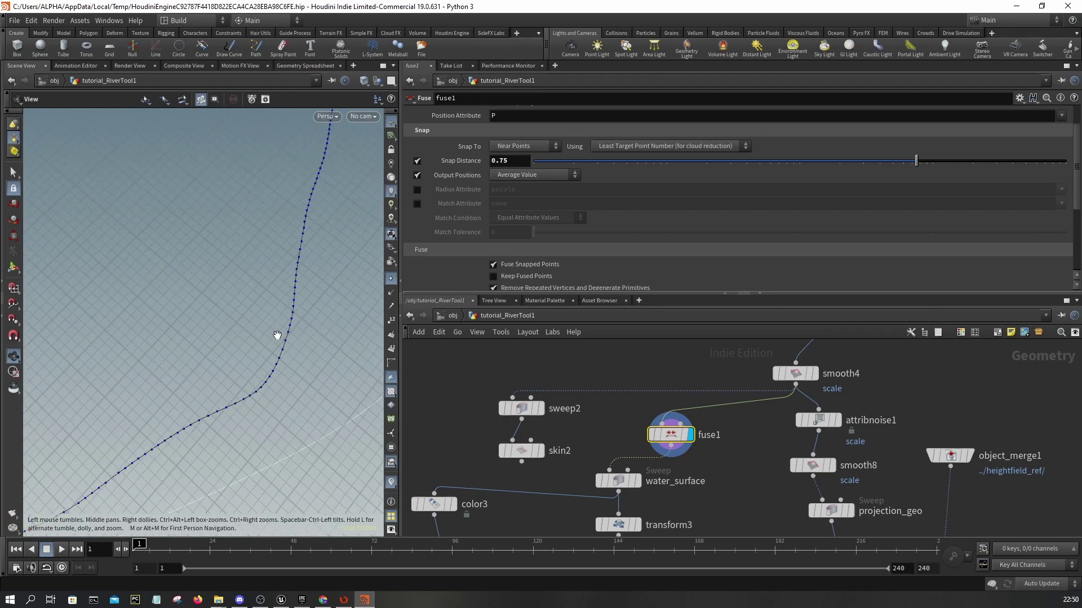
scroll(618, 405, down, 3)
drag(264, 379, 276, 325)
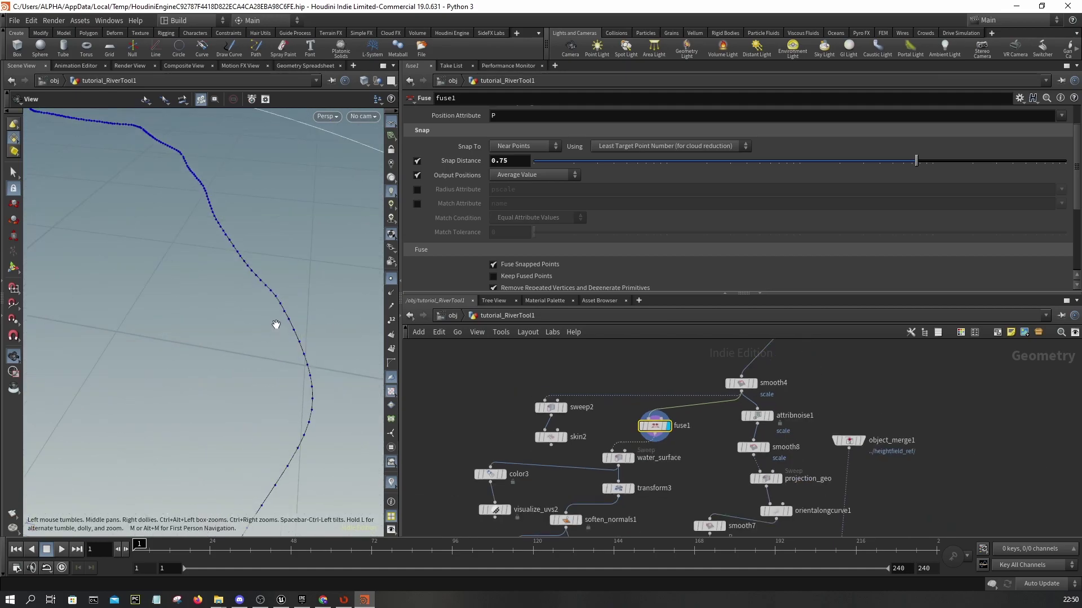
click(639, 412)
drag(277, 317, 312, 314)
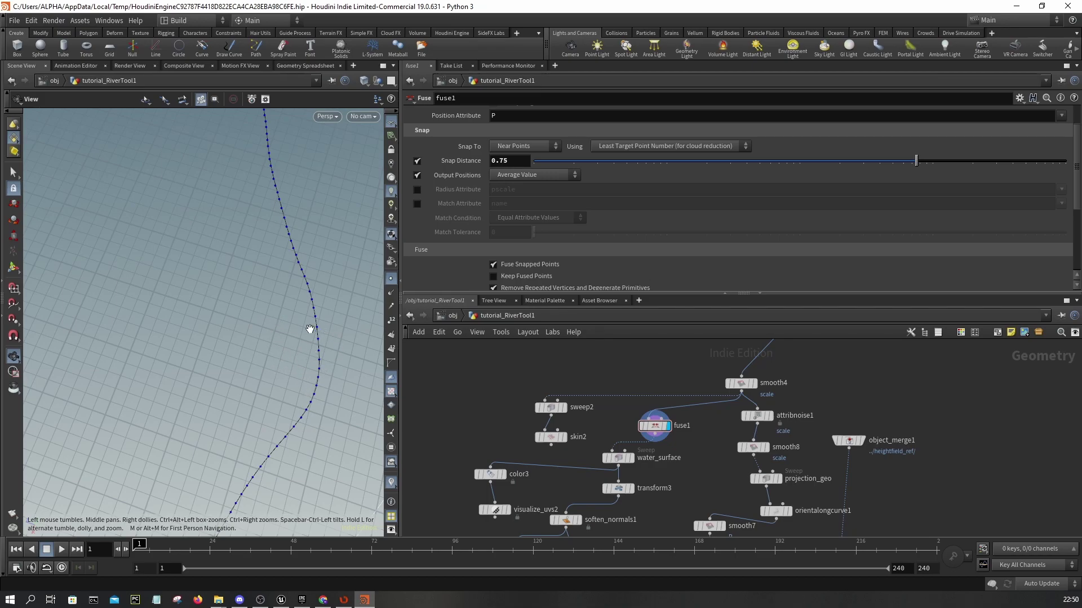
drag(308, 326, 282, 270)
scroll(661, 401, up, 2)
- Try inserting a Smooth node between fuse1 and water_surface and display its result
mouse_move(629, 414)
key(Tab)
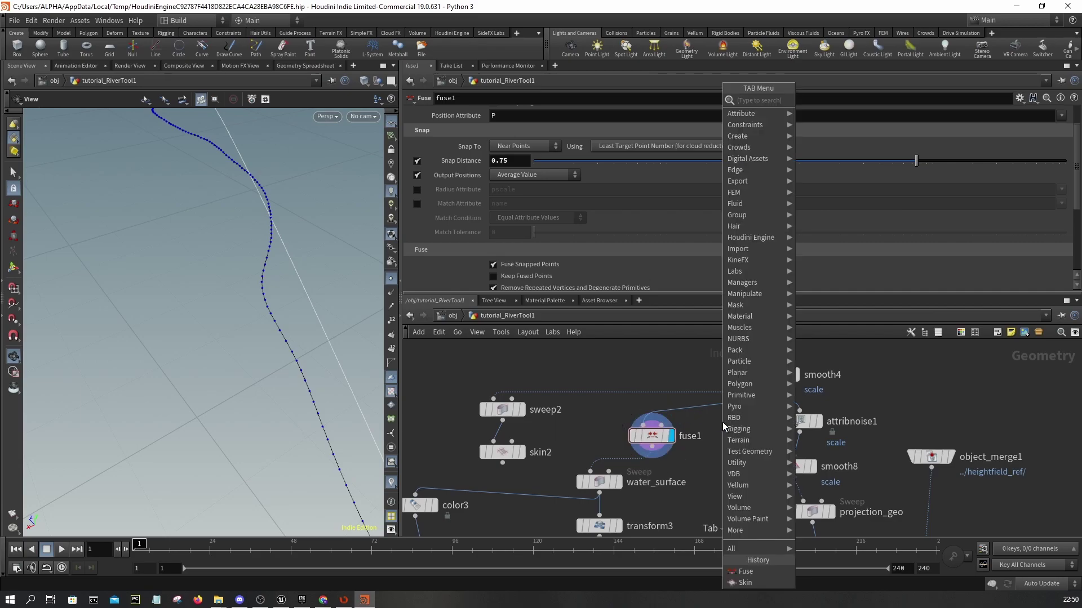
text(smoot)
key(Return)
scroll(722, 421, up, 3)
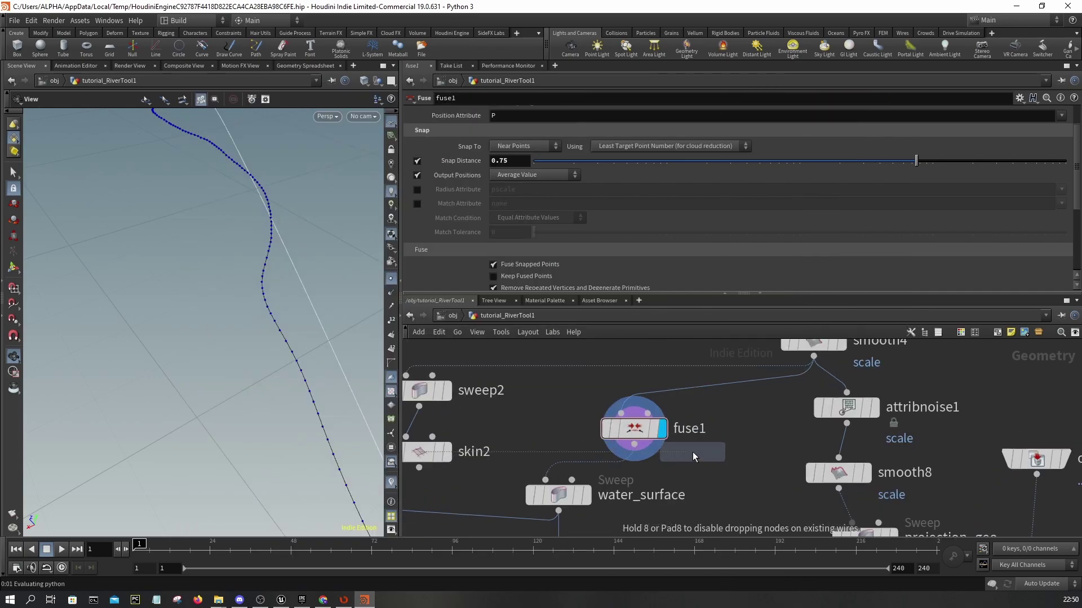
click(615, 488)
click(616, 501)
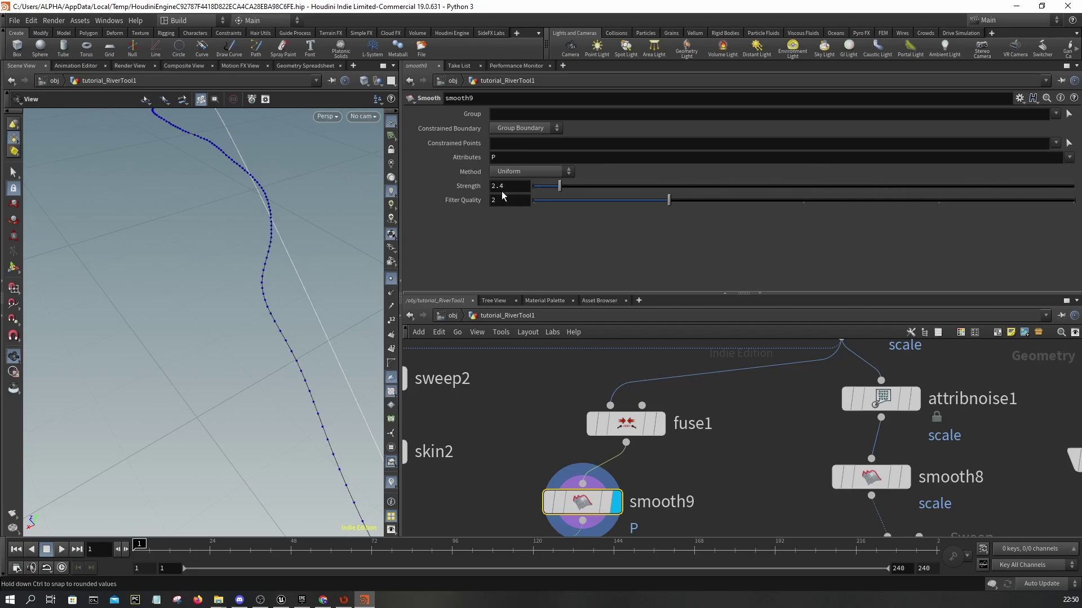
- Test the new Smooth node on the curve down to Strength 0 with Filter Quality 4, and delete the node
scroll(235, 268, down, 8)
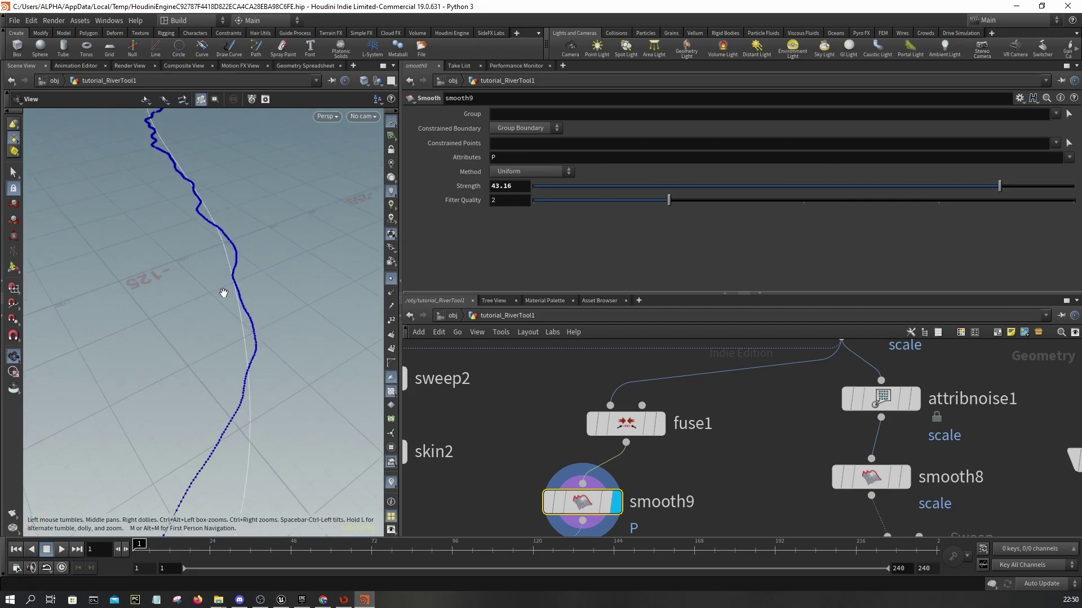
drag(165, 433, 209, 213)
drag(534, 186, 678, 202)
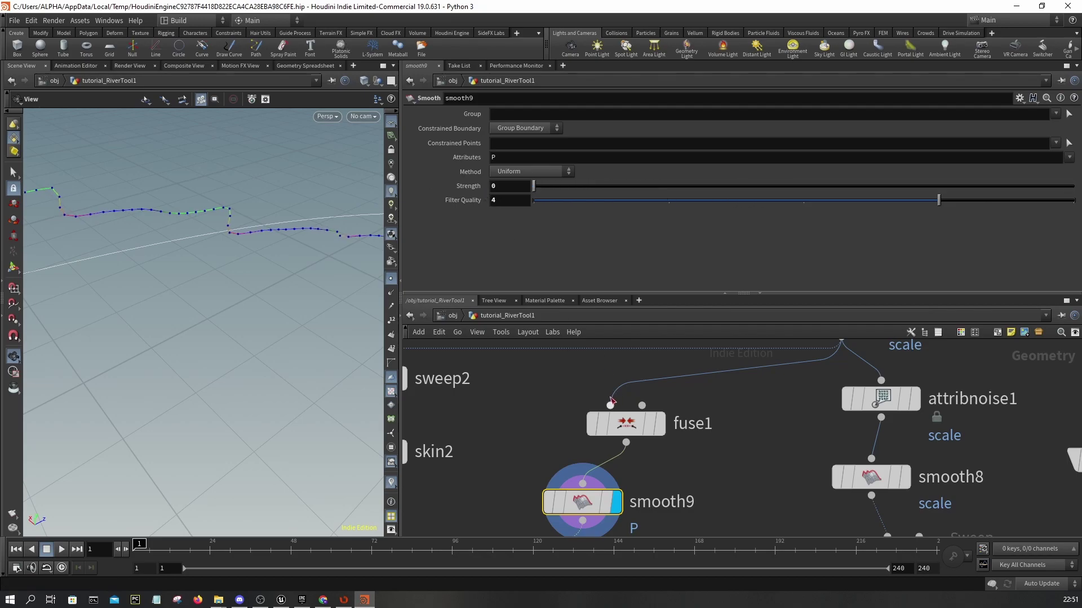
key(Delete)
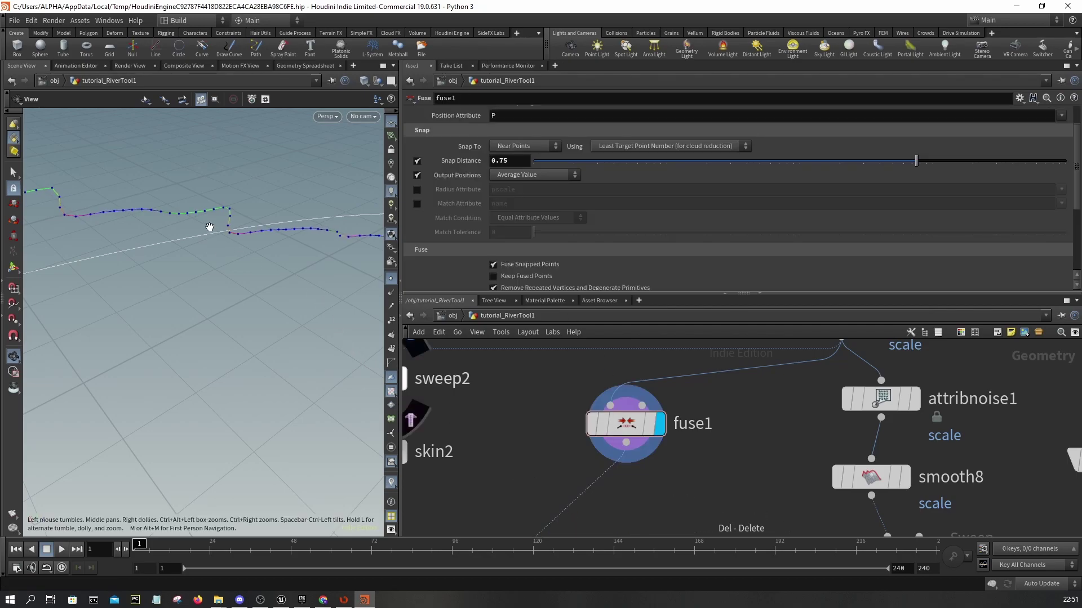
- Set fuse1's Snap Distance to about 0.6 and compare the curve with the node bypassed and active
drag(240, 214, 188, 241)
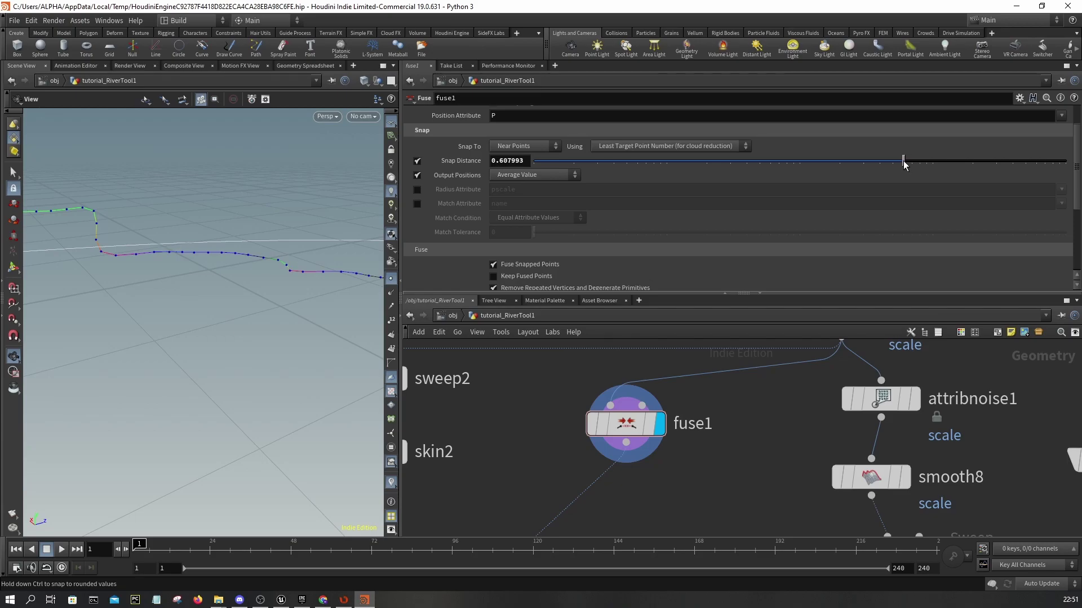
mouse_move(620, 427)
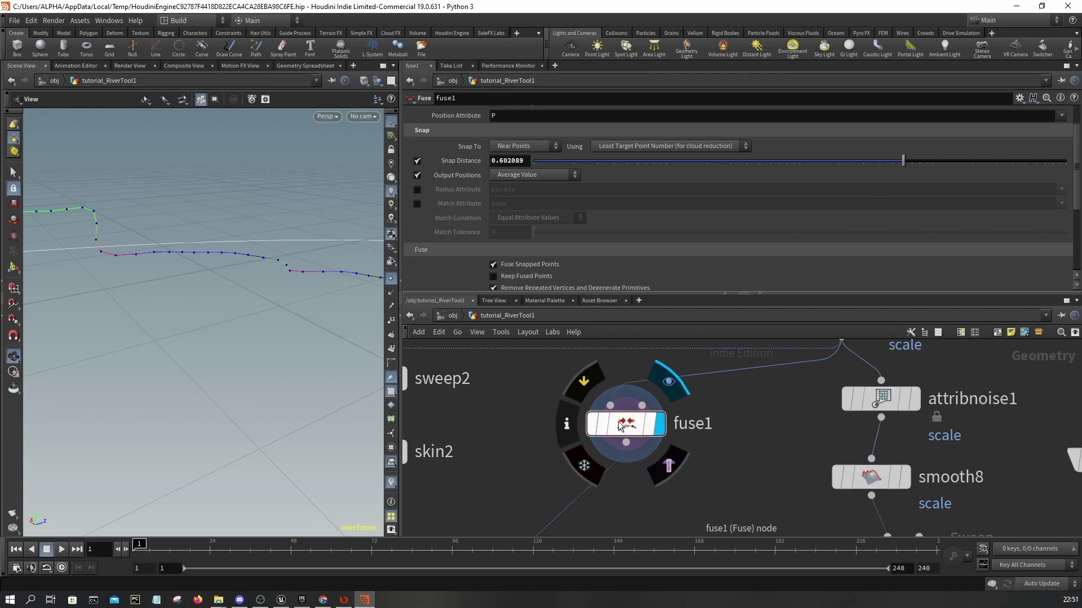
click(582, 387)
click(582, 387)
click(582, 387)
click(583, 387)
click(583, 387)
click(583, 387)
click(583, 387)
click(583, 387)
click(583, 387)
click(582, 387)
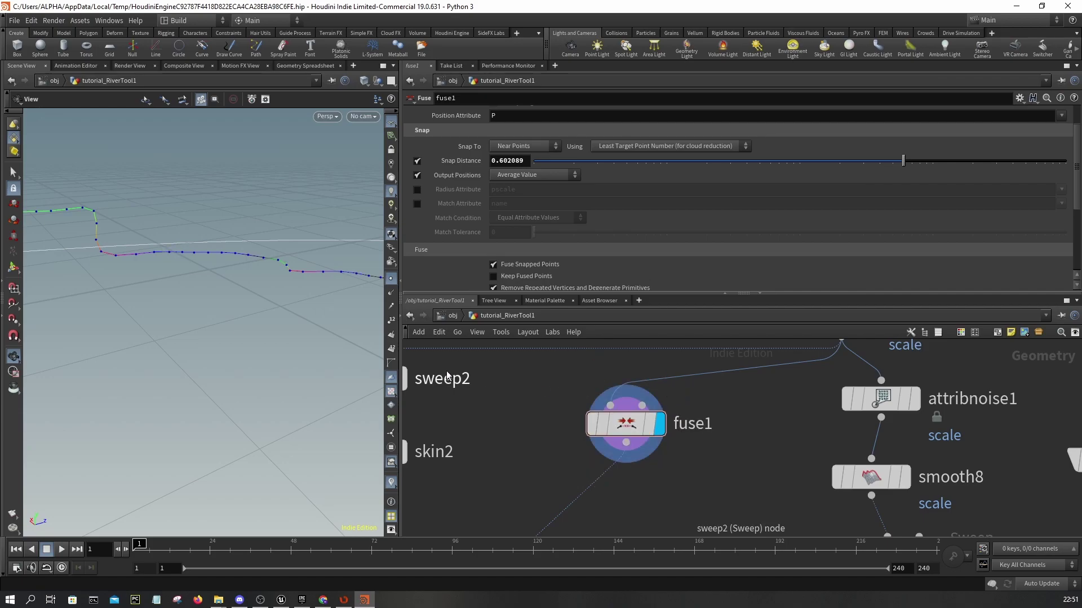
- Display and select the uvsmooth1 node and turn off point display in the viewport
scroll(522, 393, down, 4)
middle_drag(526, 400, 575, 461)
scroll(557, 448, up, 4)
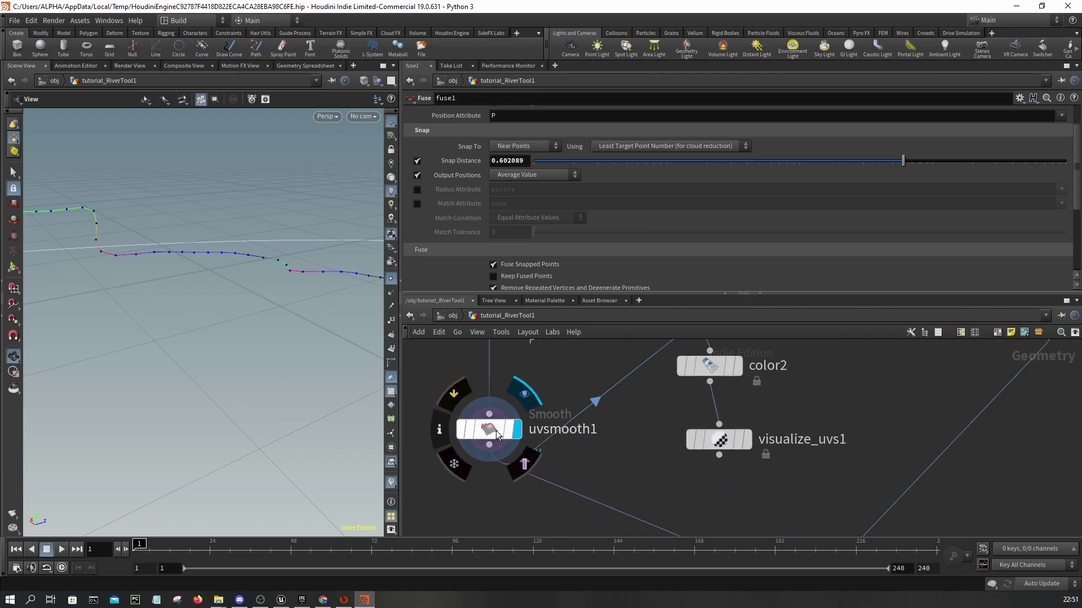
click(517, 429)
click(493, 430)
scroll(192, 237, up, 5)
drag(307, 311, 311, 340)
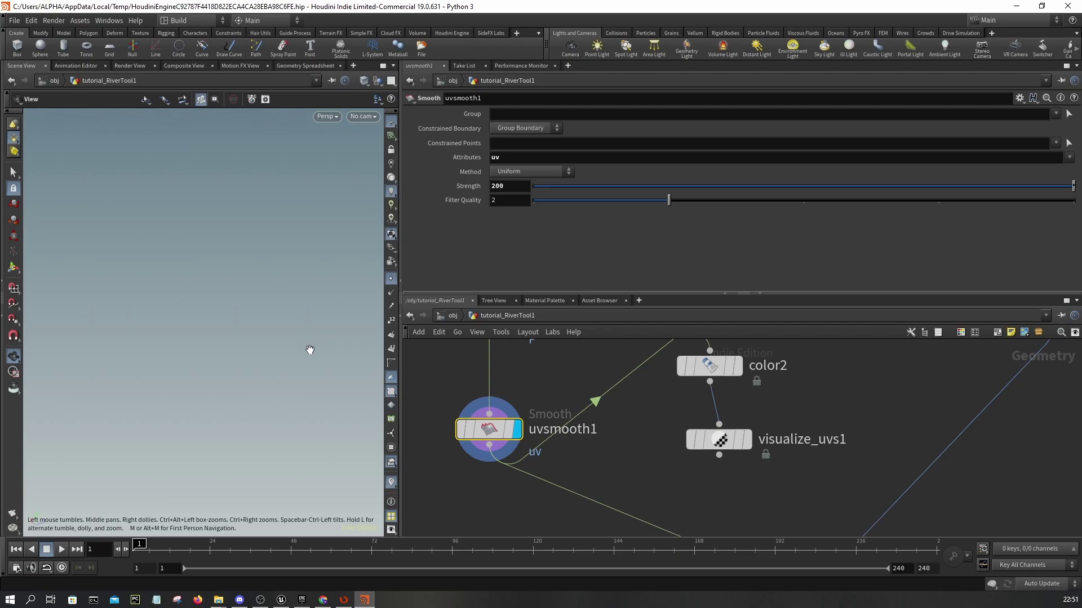
key(g)
click(391, 278)
- Examine the river mesh's UV colouring and width along its bends
drag(319, 316, 260, 336)
scroll(319, 253, up, 5)
key(g)
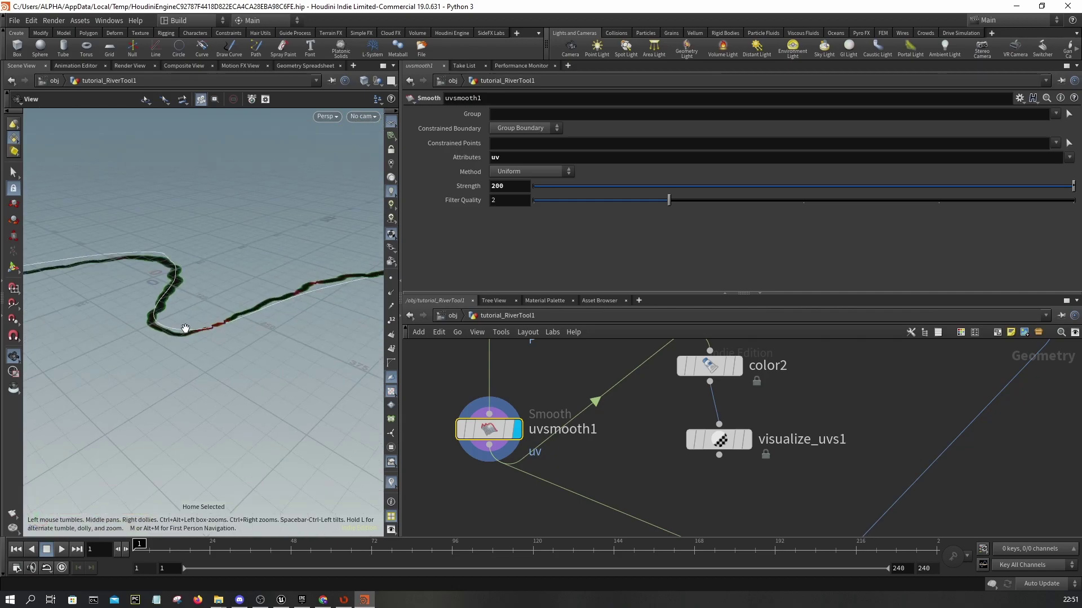
scroll(125, 371, up, 5)
drag(150, 362, 405, 343)
scroll(222, 369, down, 5)
drag(222, 370, 116, 391)
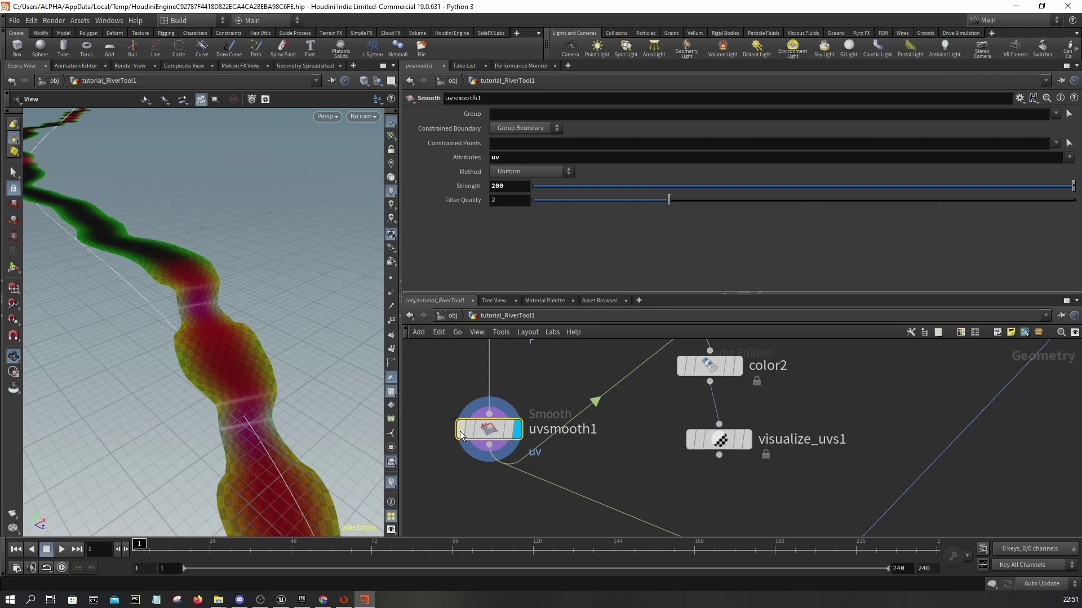
- Display the merge1 node and save the tutorial_RiverTool asset
scroll(499, 387, down, 1)
middle_drag(598, 495, 569, 391)
scroll(598, 433, down, 2)
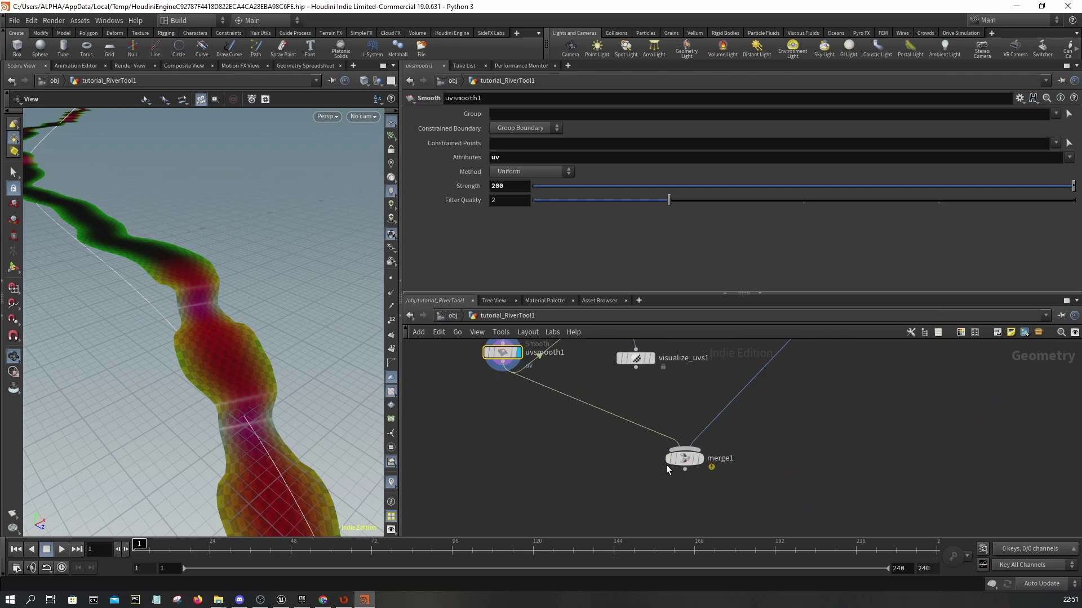
click(707, 459)
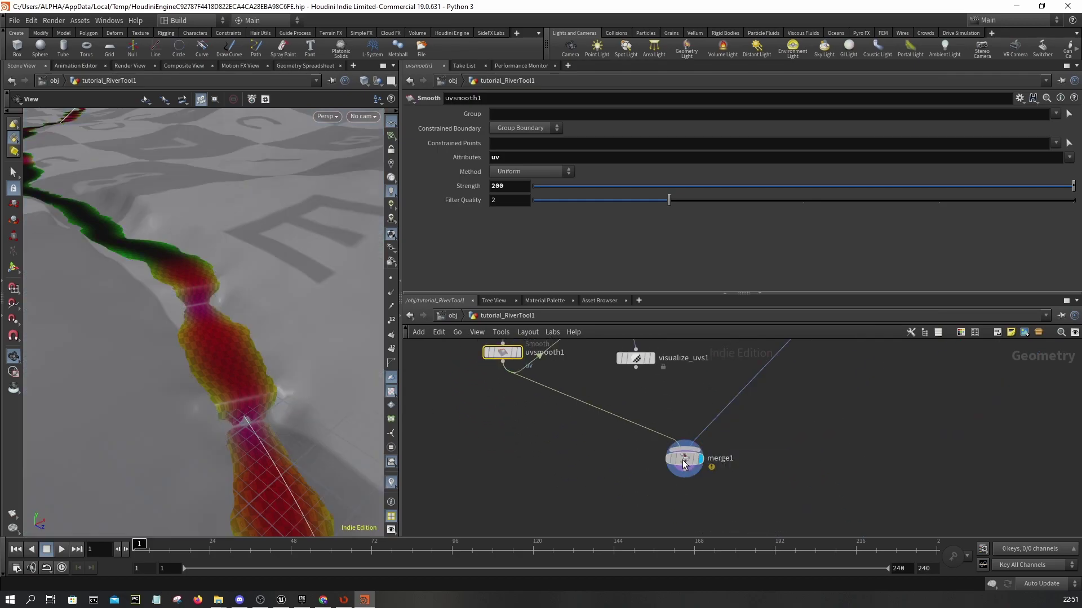
click(80, 21)
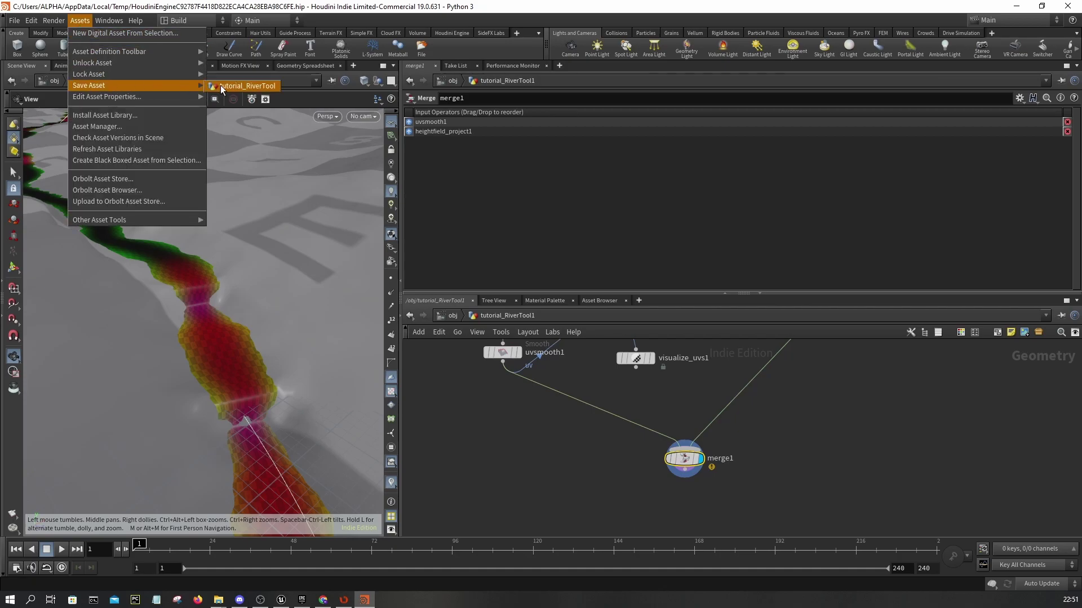
click(242, 86)
- Switch to Unreal Engine, leave immersive mode, reimport the tutorial_RiverTool asset and rebuild all its instances
click(280, 600)
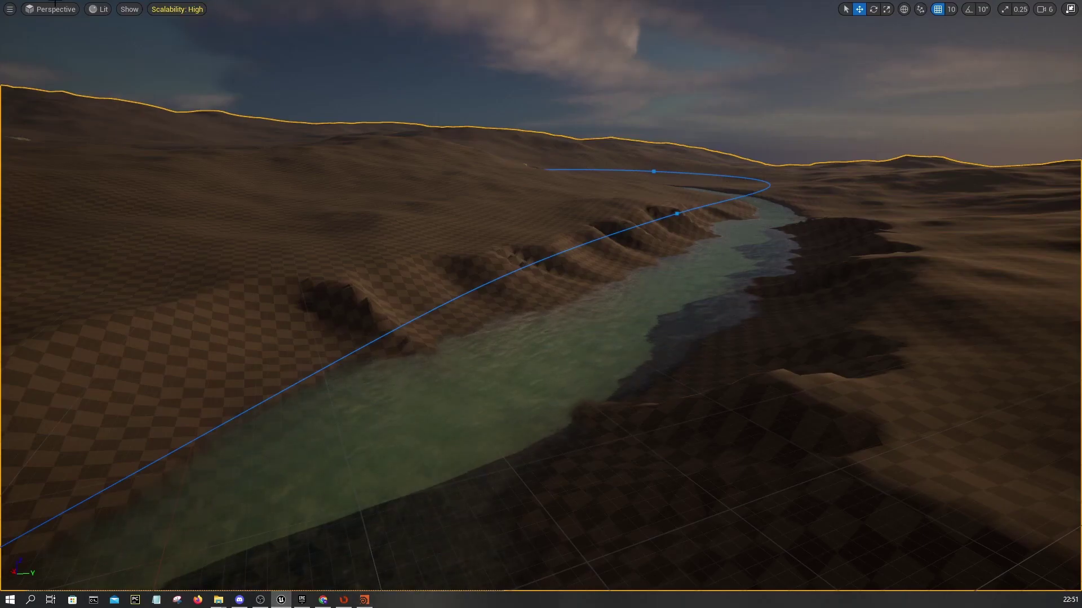
click(9, 9)
click(45, 184)
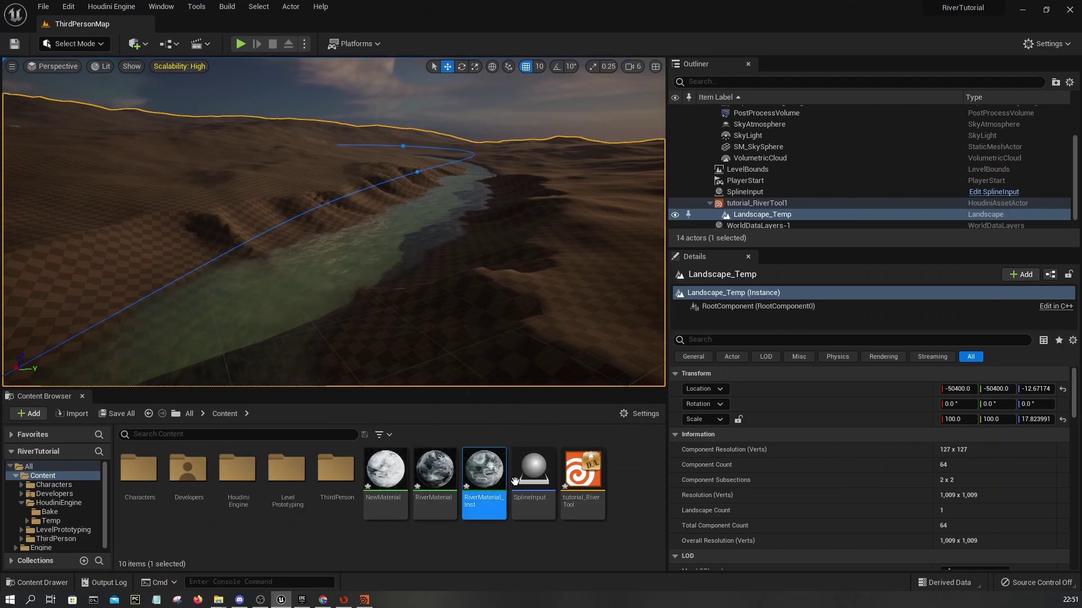
right_click(574, 479)
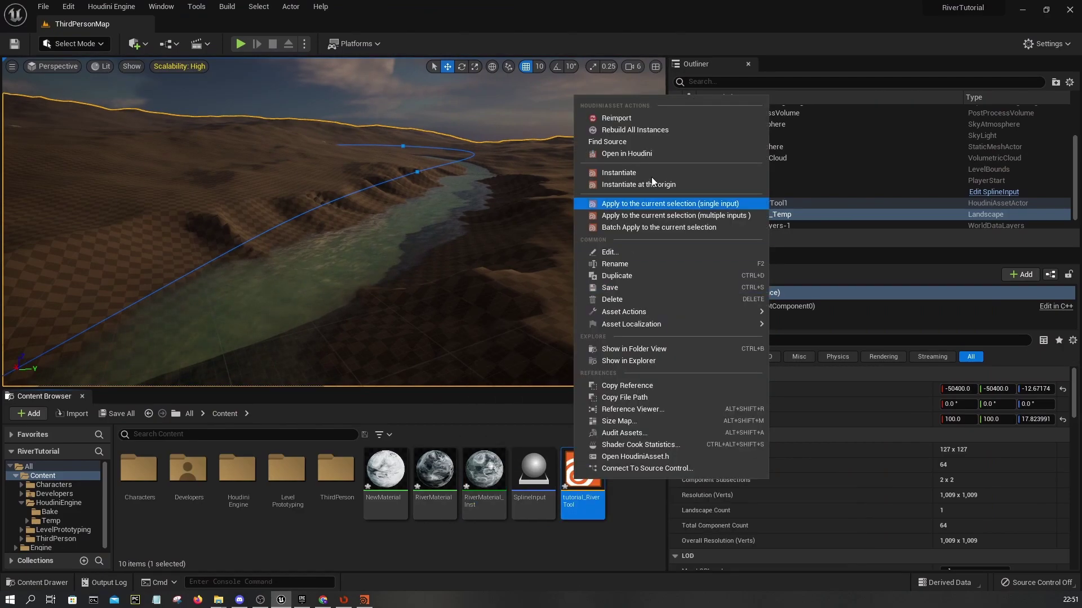
click(629, 121)
right_click(588, 476)
click(645, 134)
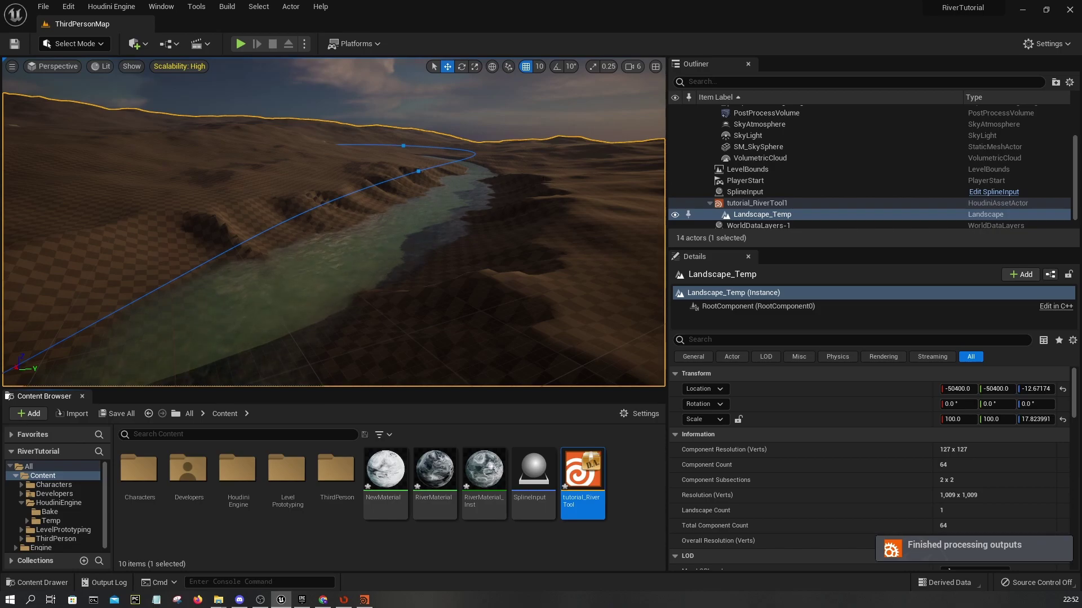
- Examine the rebuilt river and its small waterfall close up in immersive mode
right_drag(334, 222, 288, 185)
click(12, 69)
click(55, 238)
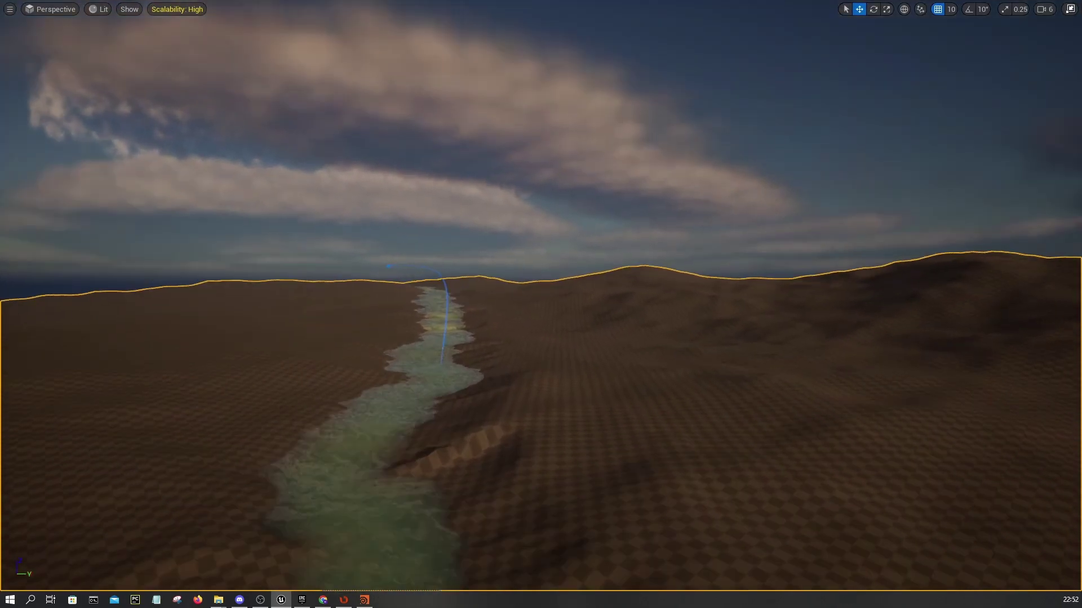
key(w)
right_drag(535, 287, 366, 369)
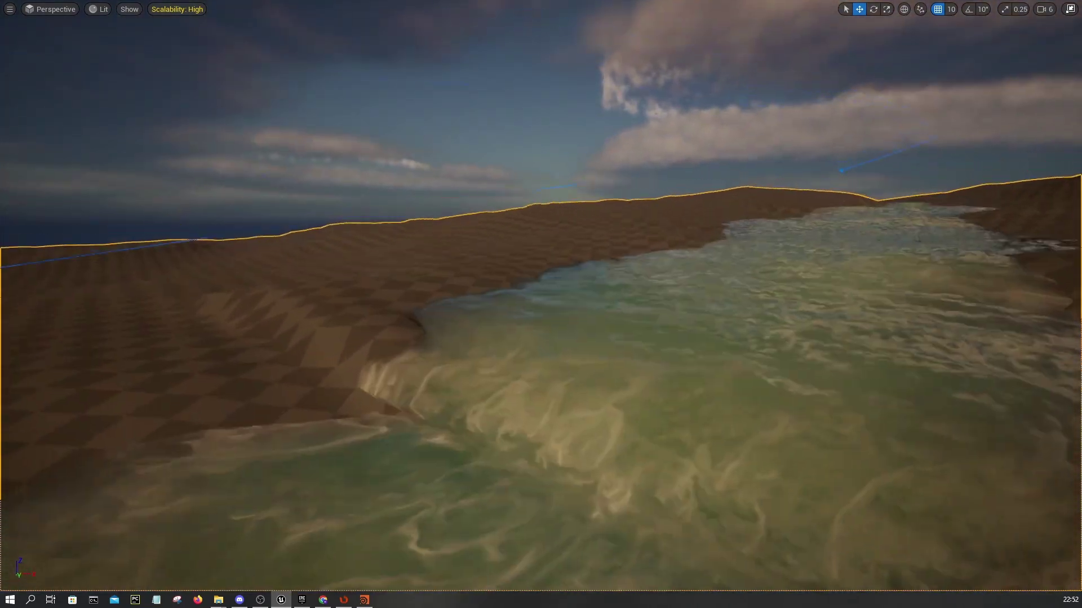
right_drag(541, 304, 112, 3)
key(w)
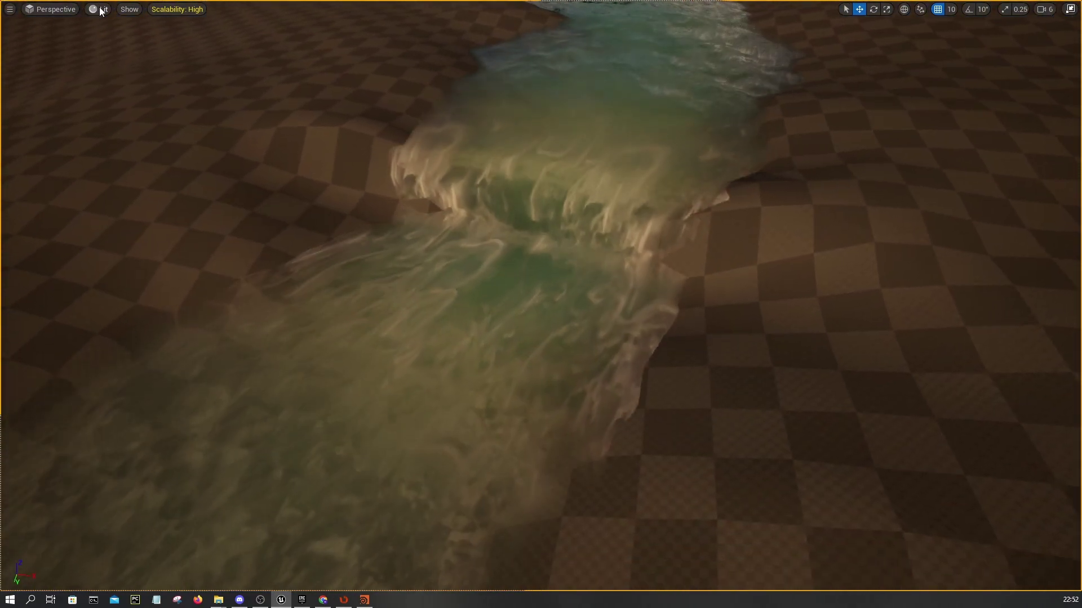
- Examine the river and landscape meshes in wireframe view mode
click(100, 9)
click(136, 68)
right_drag(616, 263, 583, 229)
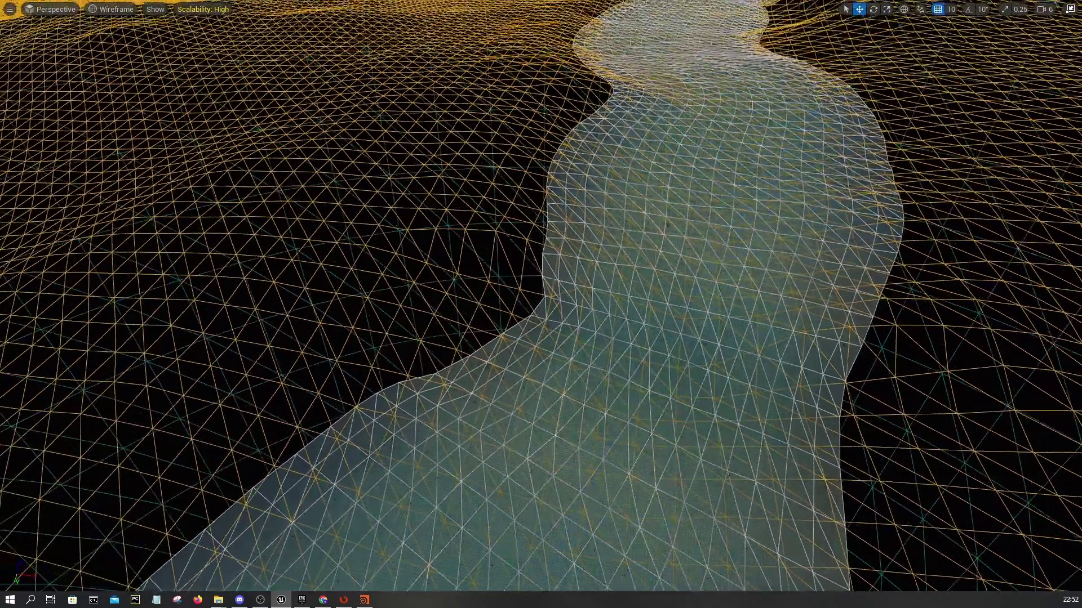
key(s)
right_drag(567, 280, 597, 271)
right_drag(545, 320, 545, 319)
- Return to lit shading and adjust the scale and position of the spline point at the river's sharp bend
click(538, 106)
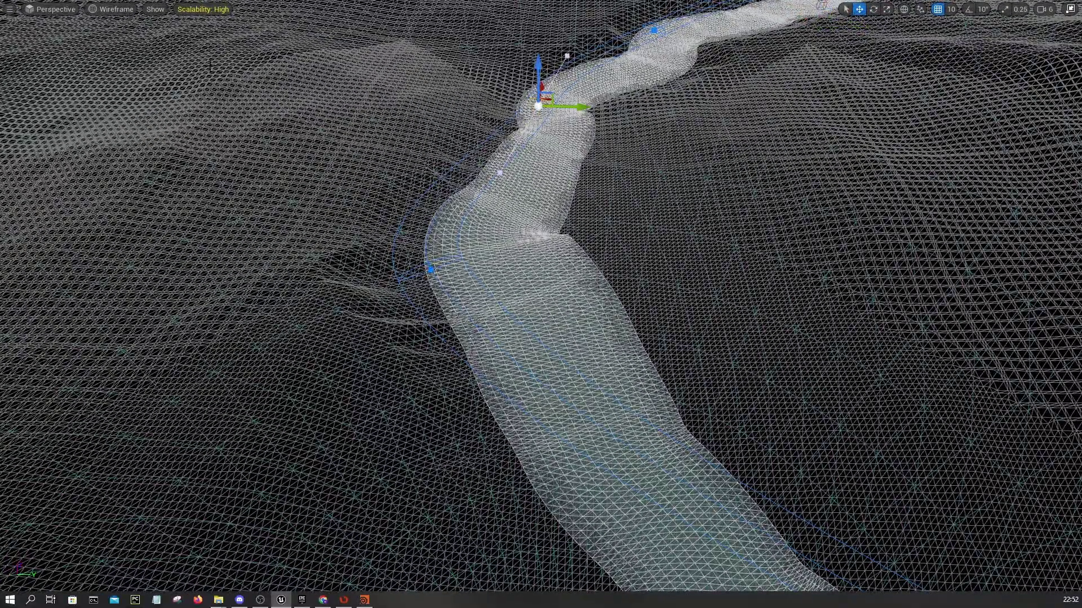
click(129, 9)
click(121, 39)
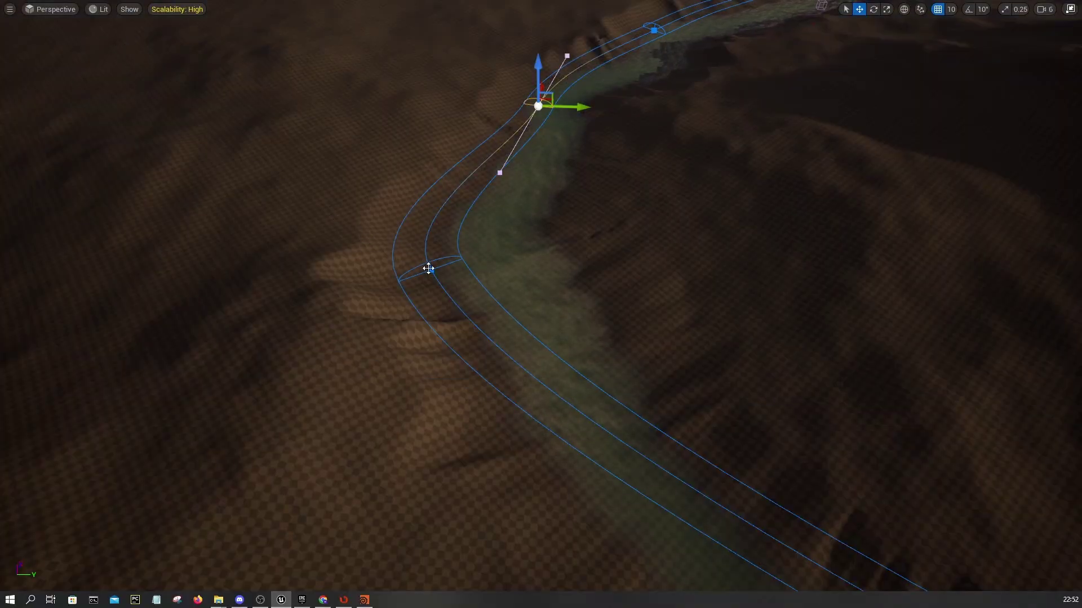
click(431, 270)
key(r)
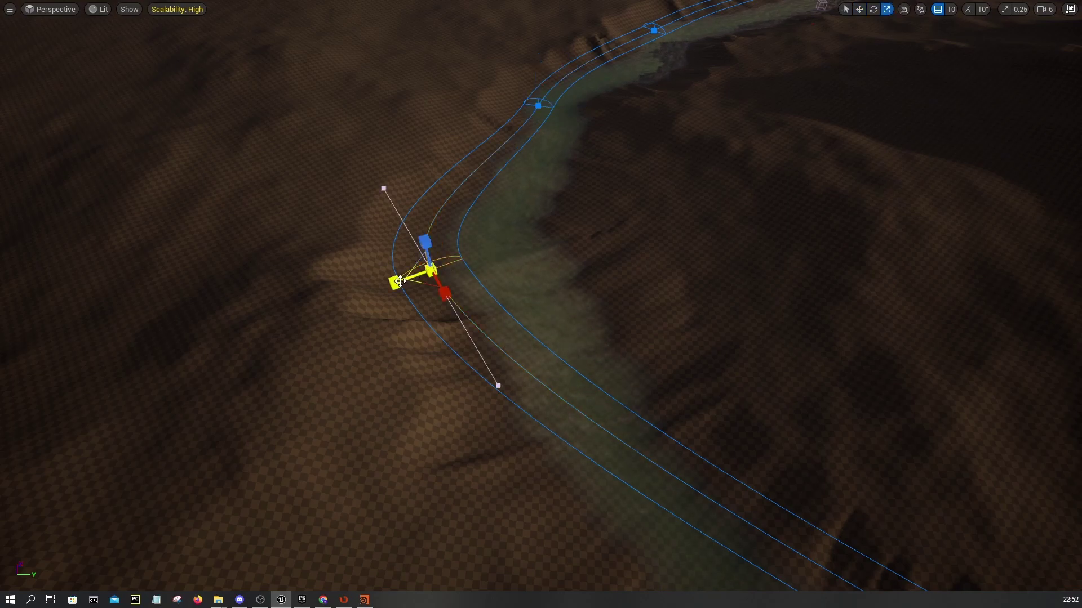
drag(400, 281, 548, 271)
key(w)
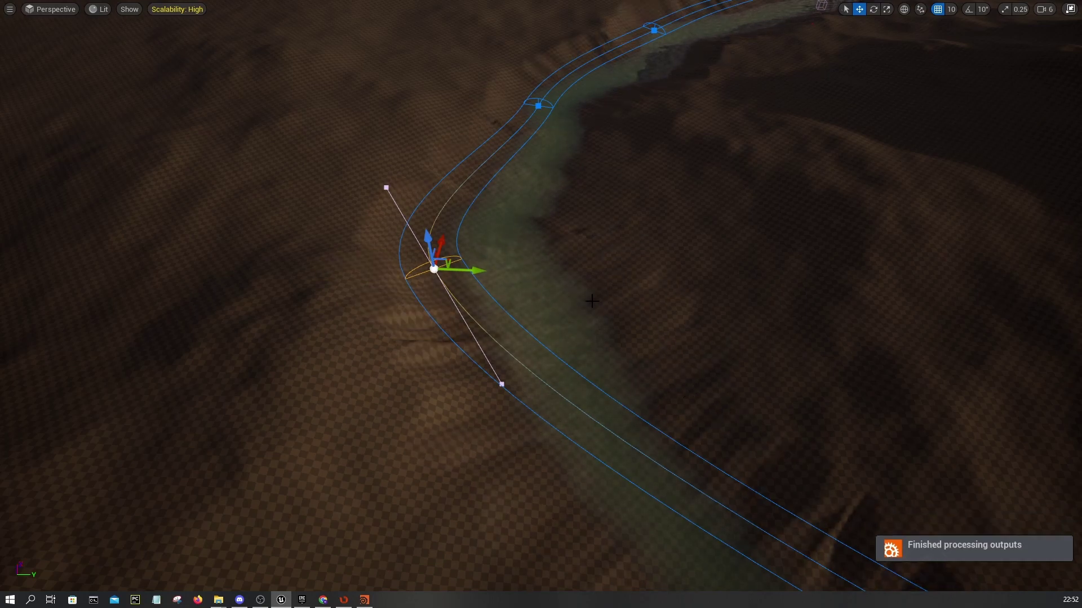
- Examine the river's course and water surface around and beyond the adjusted spline point
right_drag(591, 301, 879, 265)
right_drag(538, 241, 528, 207)
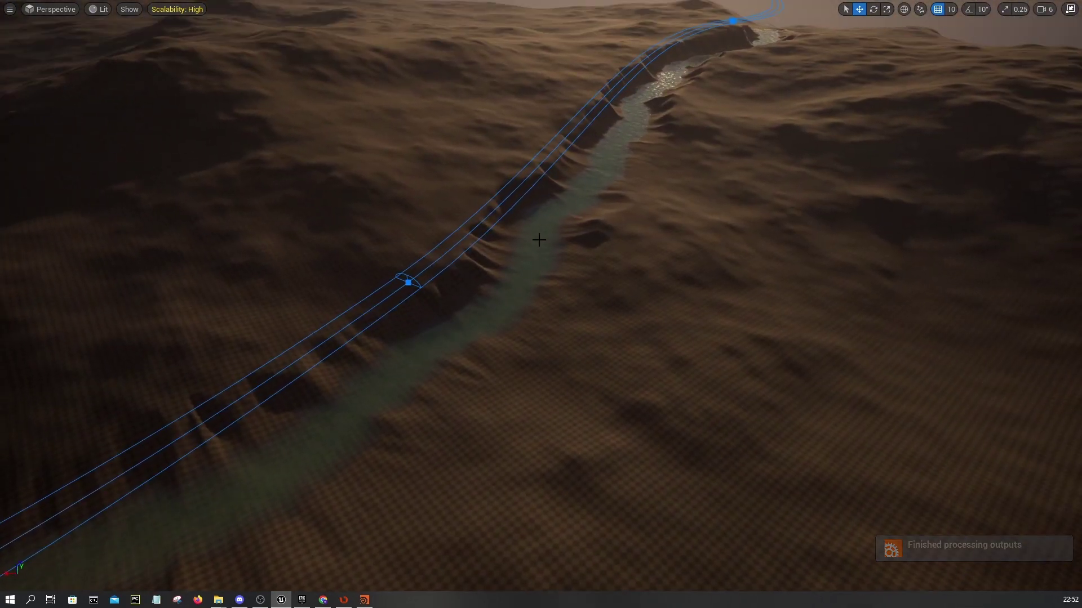
right_drag(561, 251, 521, 267)
right_drag(541, 305, 288, 256)
key(w)
right_drag(557, 197, 561, 200)
- Leave immersive mode, select the tutorial_RiverTool1 actor and set its resample_res to 1.25 m
click(9, 9)
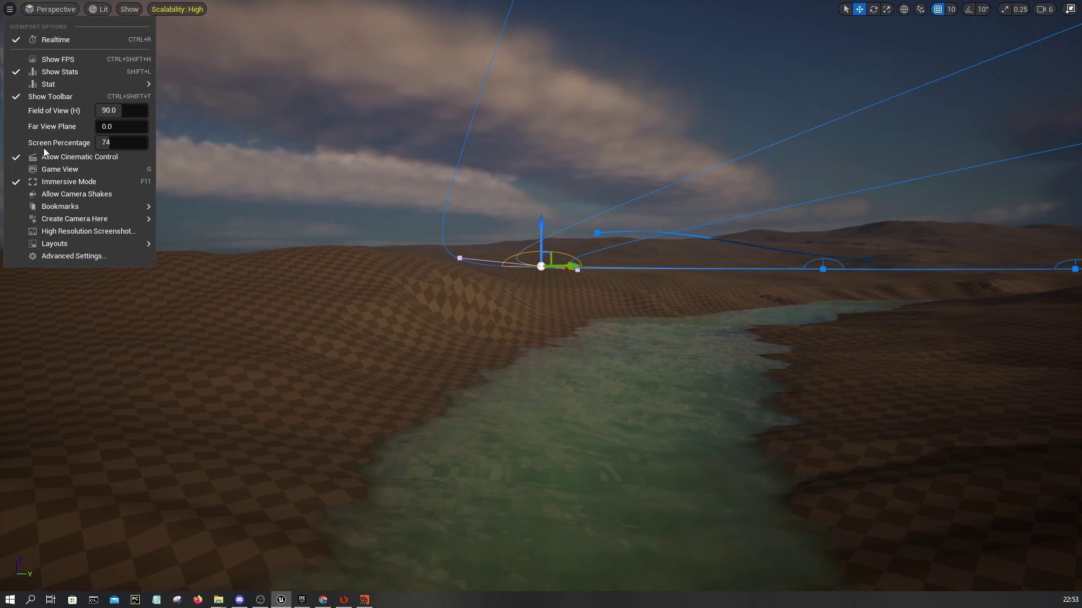
click(62, 182)
click(794, 202)
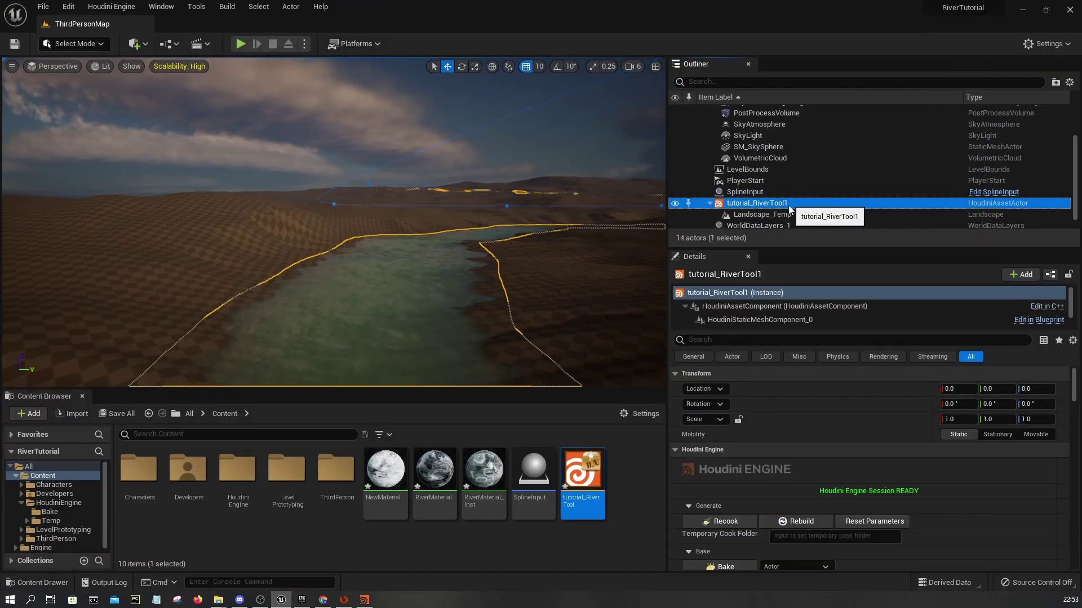
scroll(840, 457, down, 5)
scroll(835, 458, down, 6)
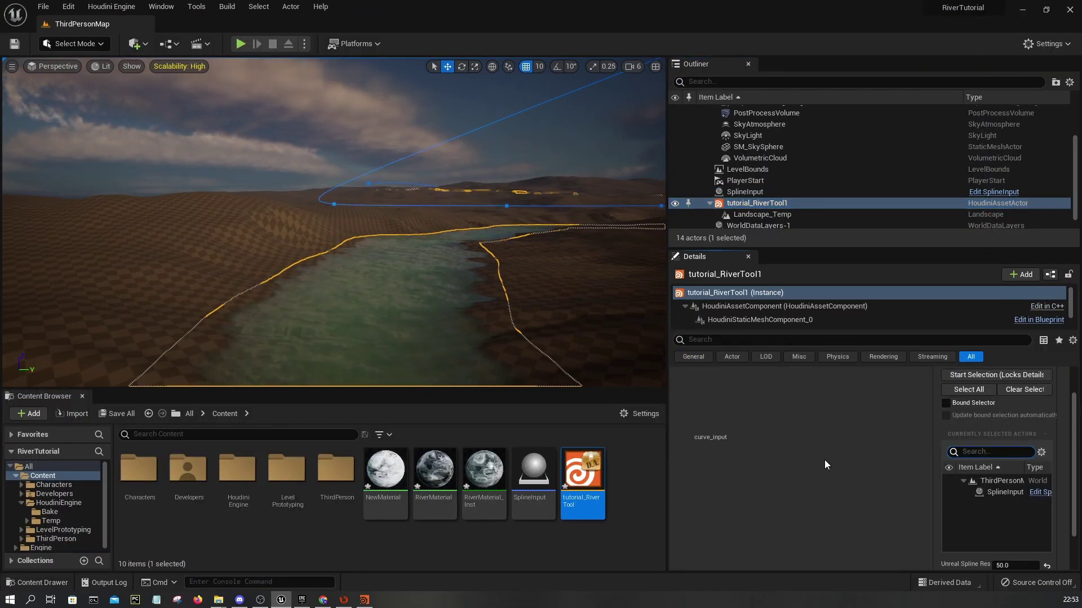
scroll(765, 478, down, 5)
click(999, 444)
text(1.25)
key(Return)
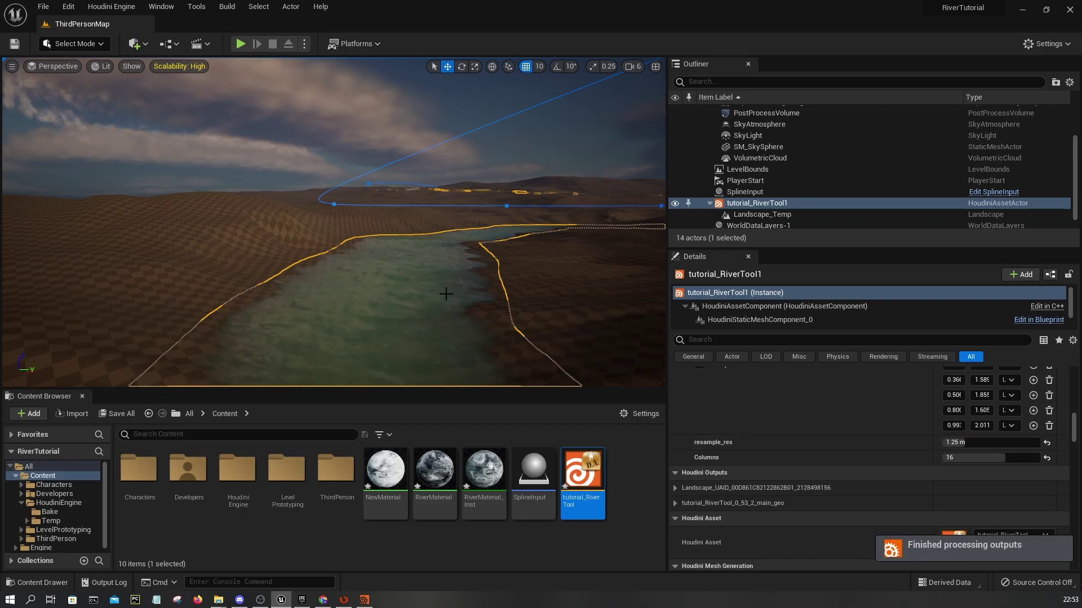
- Set tutorial_RiverTool1's resample_res to 1.15 m and examine the river surface along its waterfalls
right_drag(422, 304, 602, 338)
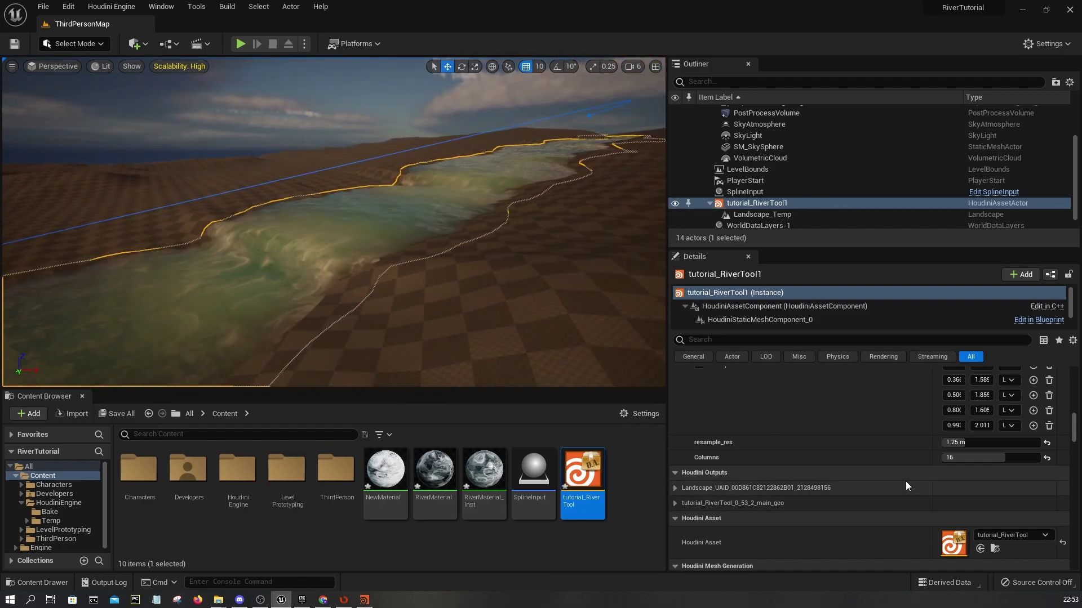
click(971, 444)
text(1.15)
key(Return)
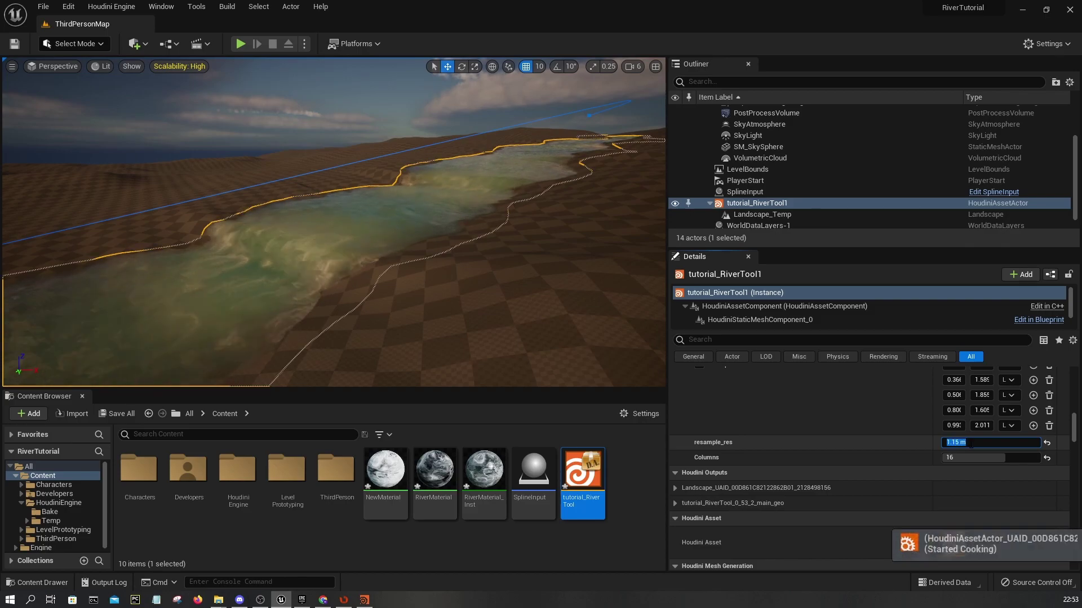
right_drag(394, 253, 451, 242)
click(338, 243)
right_drag(334, 242, 440, 242)
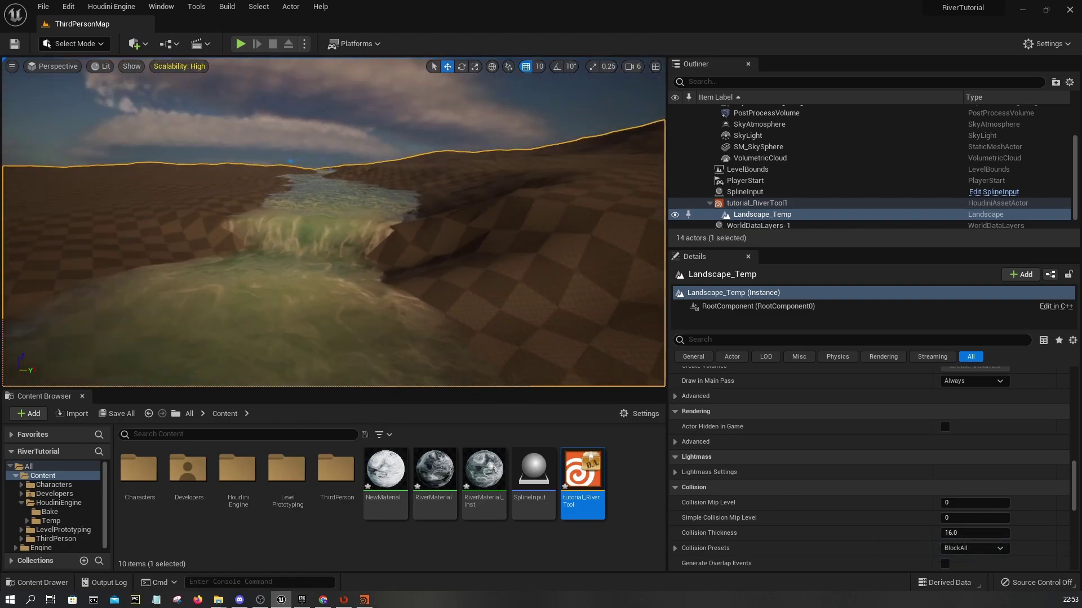
right_drag(439, 242, 361, 254)
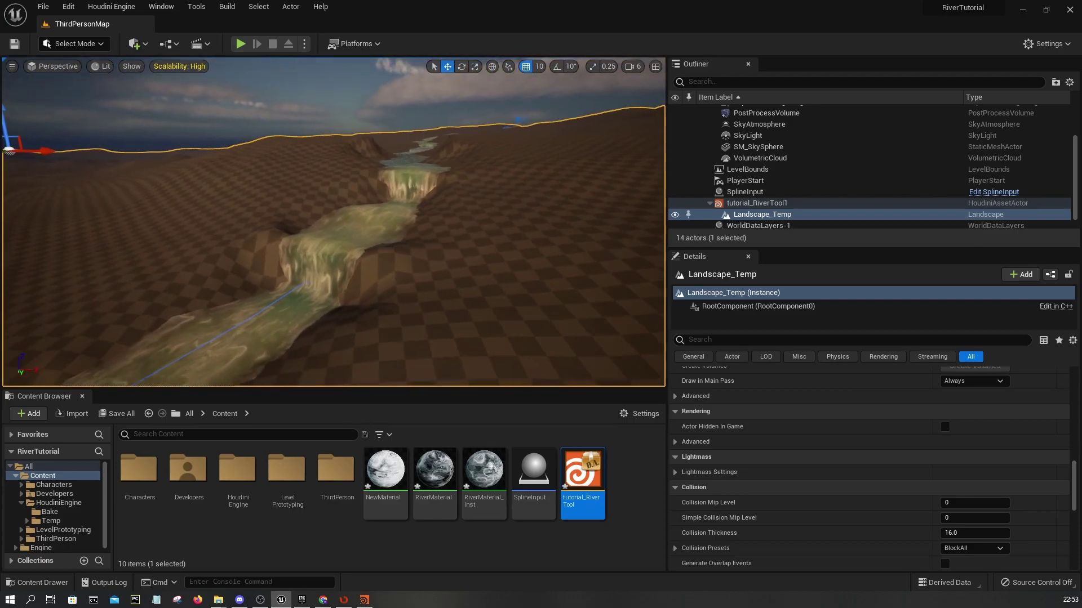